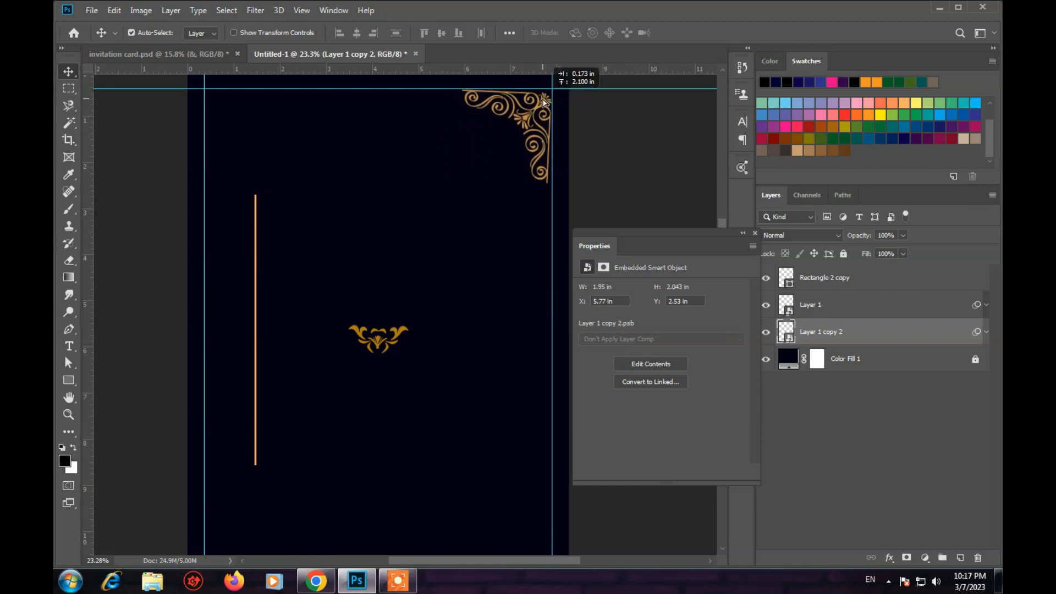
Step: Position the corner ornament against the guides at the card's top-right corner, at about X 6.04 in, Y 0.33 in
scroll(538, 117, down, 3)
scroll(539, 120, up, 5)
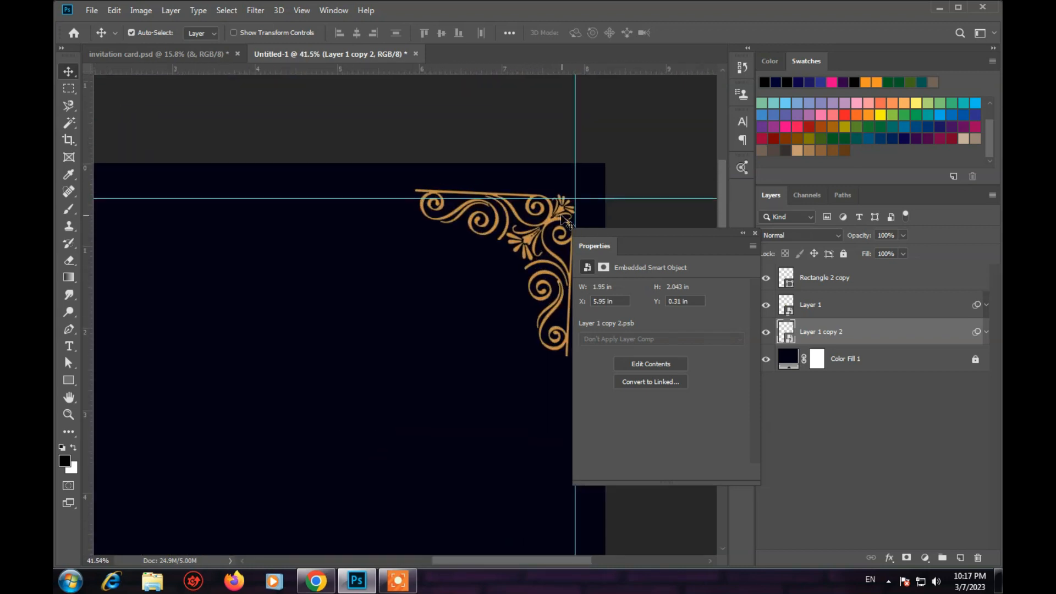
drag(562, 218, 567, 220)
scroll(565, 225, down, 1)
scroll(563, 221, down, 3)
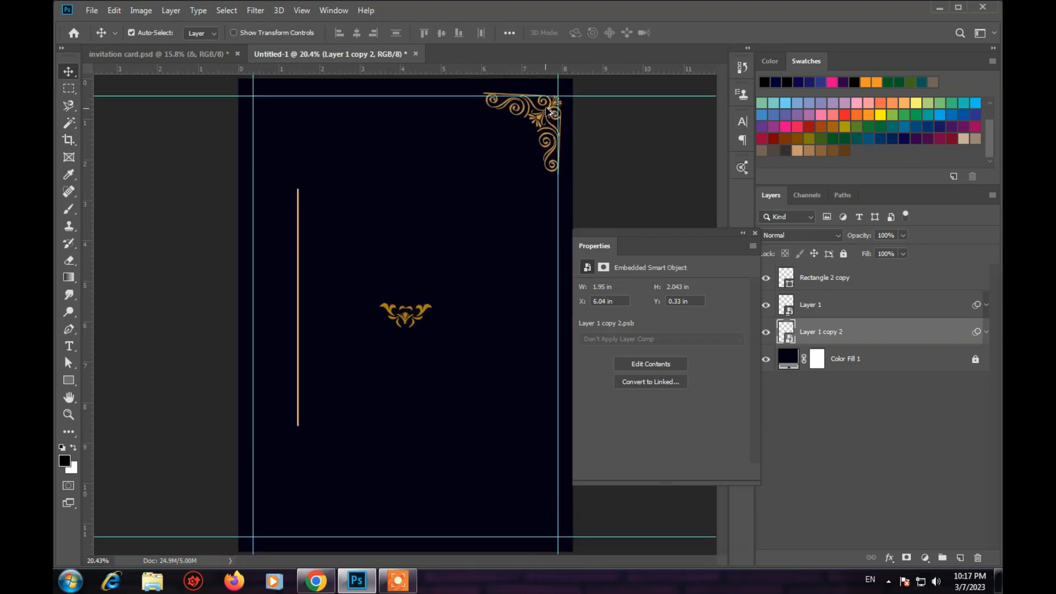
Step: Duplicate the corner ornament toward the card's top-left corner and rotate the copy to about 77°
drag(552, 110, 319, 138)
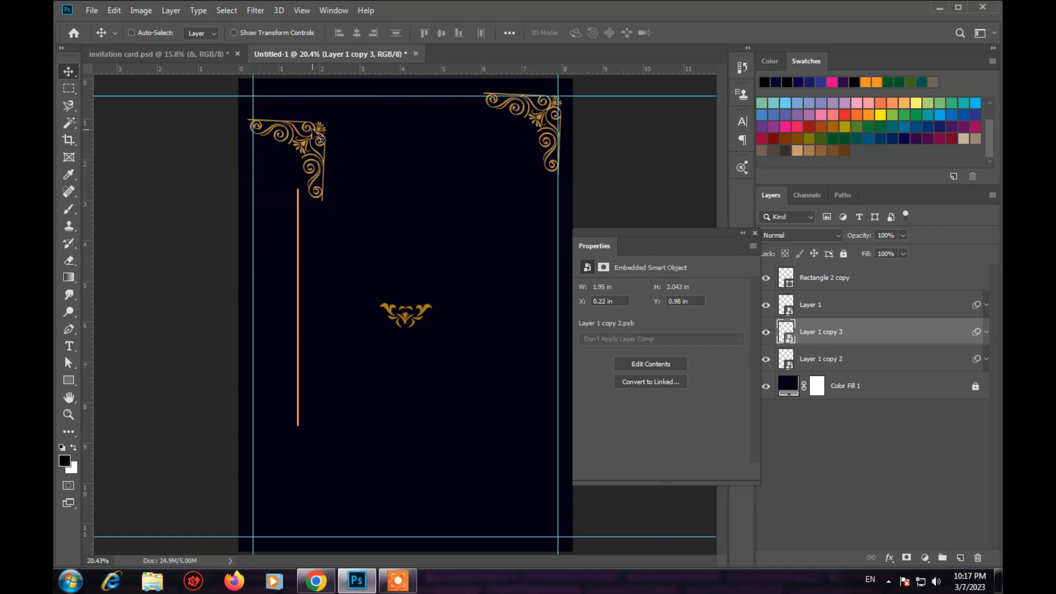
key(ctrl+t)
click(540, 231)
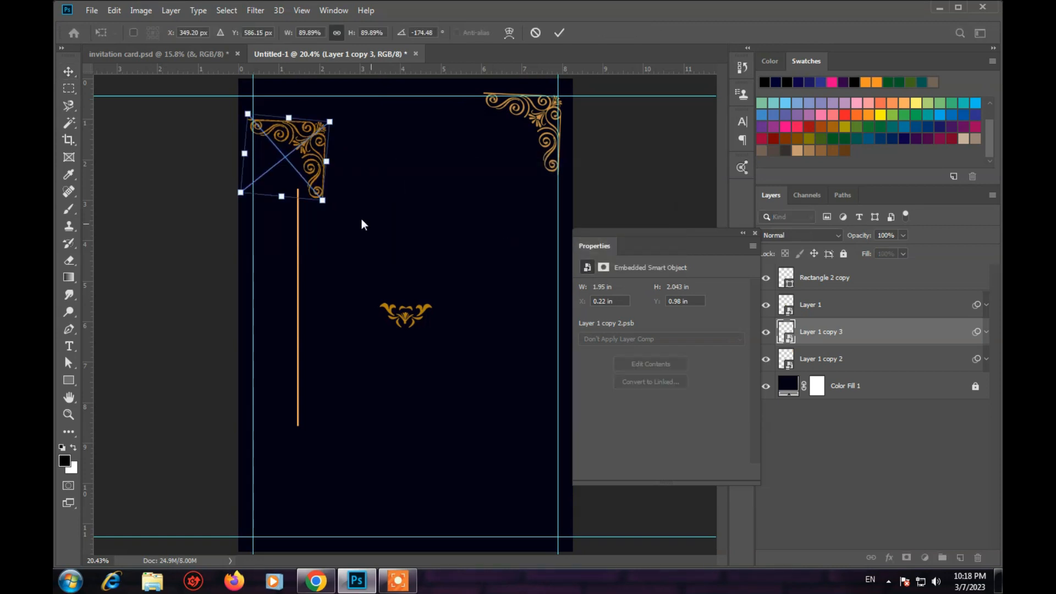
drag(327, 205, 375, 172)
key(ctrl+z)
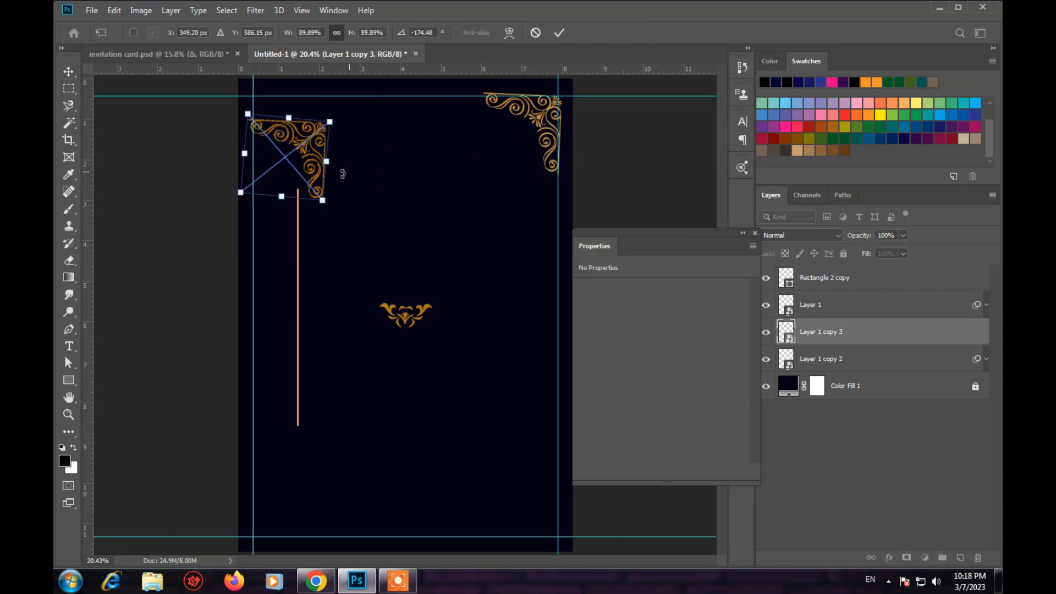
drag(333, 205, 299, 118)
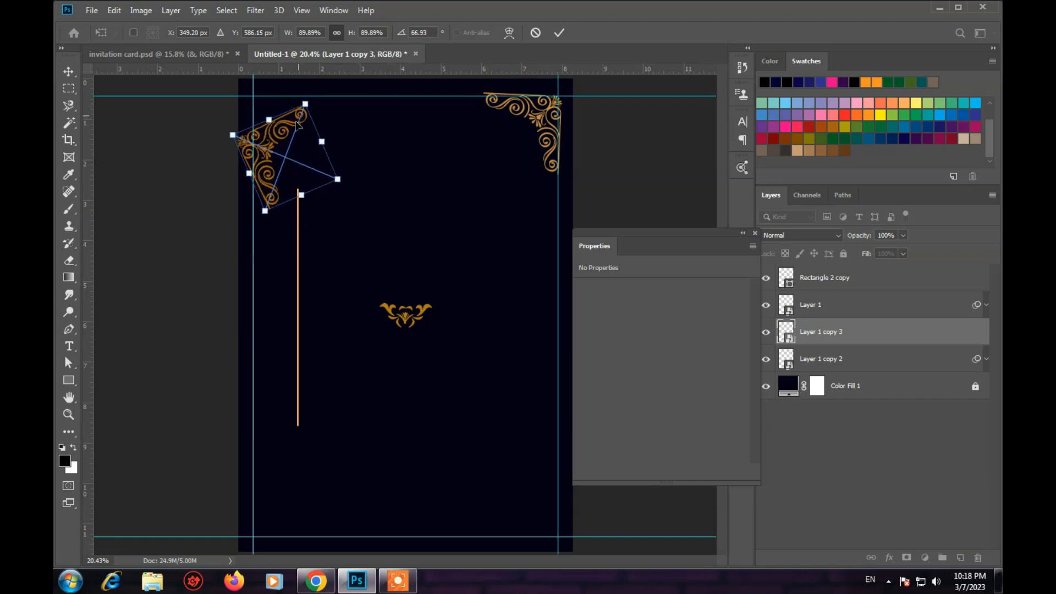
drag(355, 170, 352, 184)
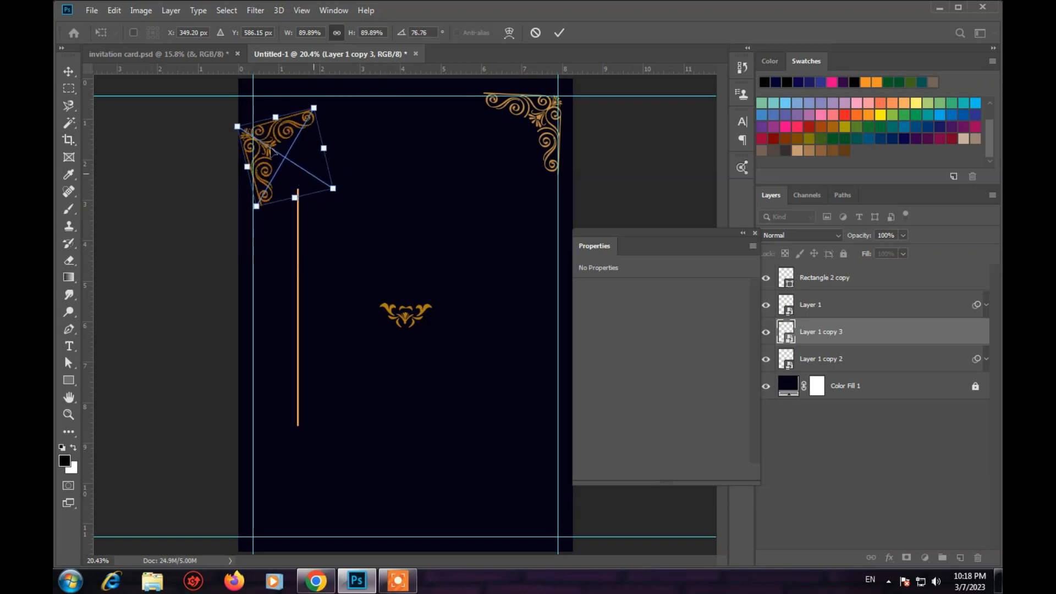
Step: Move the copied ornament to the top-left guide intersection and rotate it to about 90.25°
drag(265, 139, 268, 113)
key(ctrl+minus)
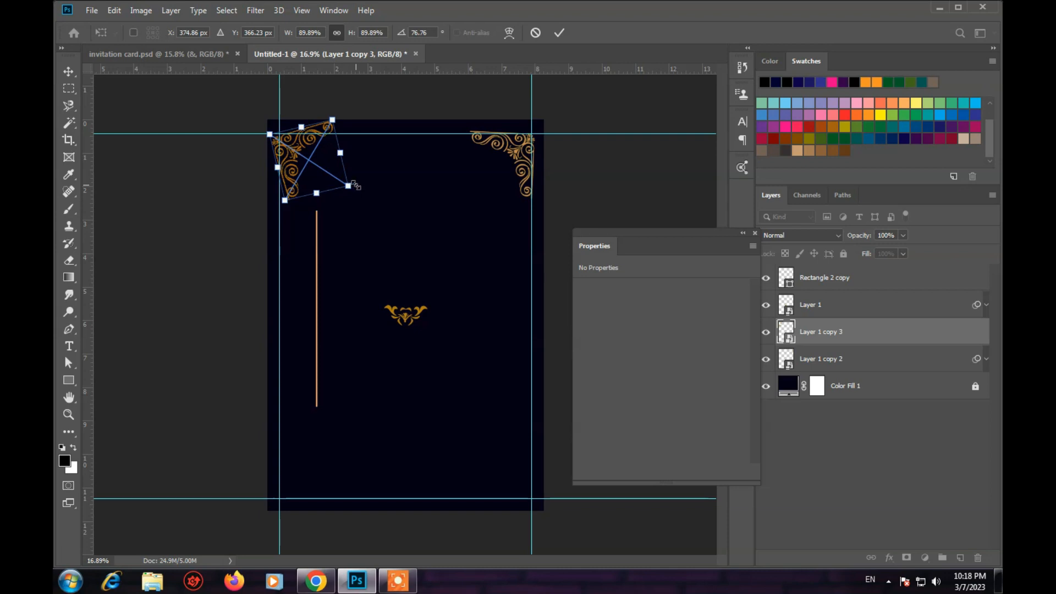
key(ctrl+plus)
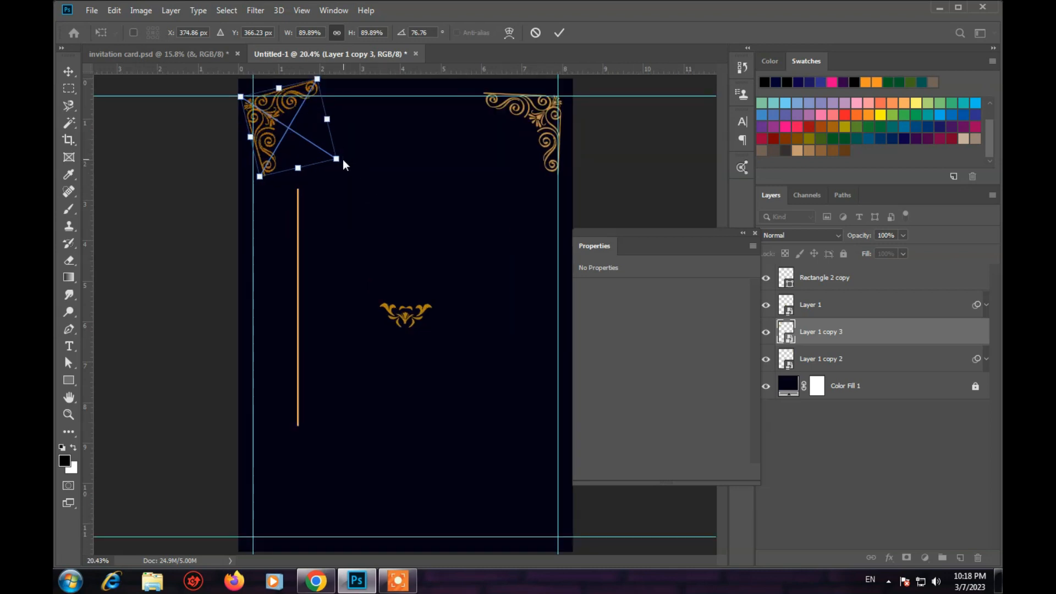
drag(345, 157, 343, 172)
drag(265, 121, 269, 125)
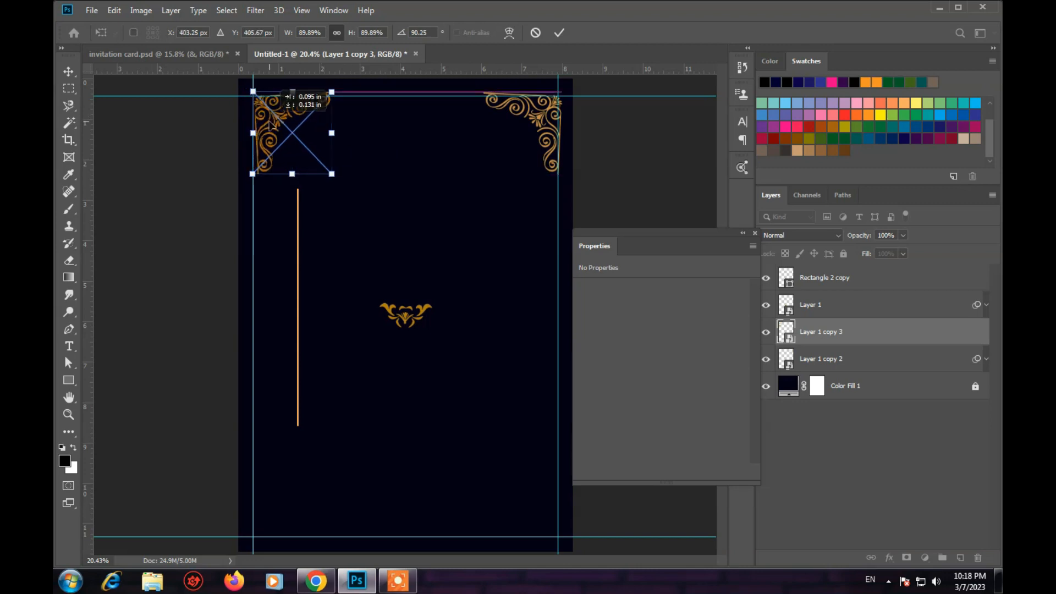
Step: Nudge the top-left ornament left and up to X 376.29 px, Y 398.93 px and apply the transform
scroll(330, 123, up, 3)
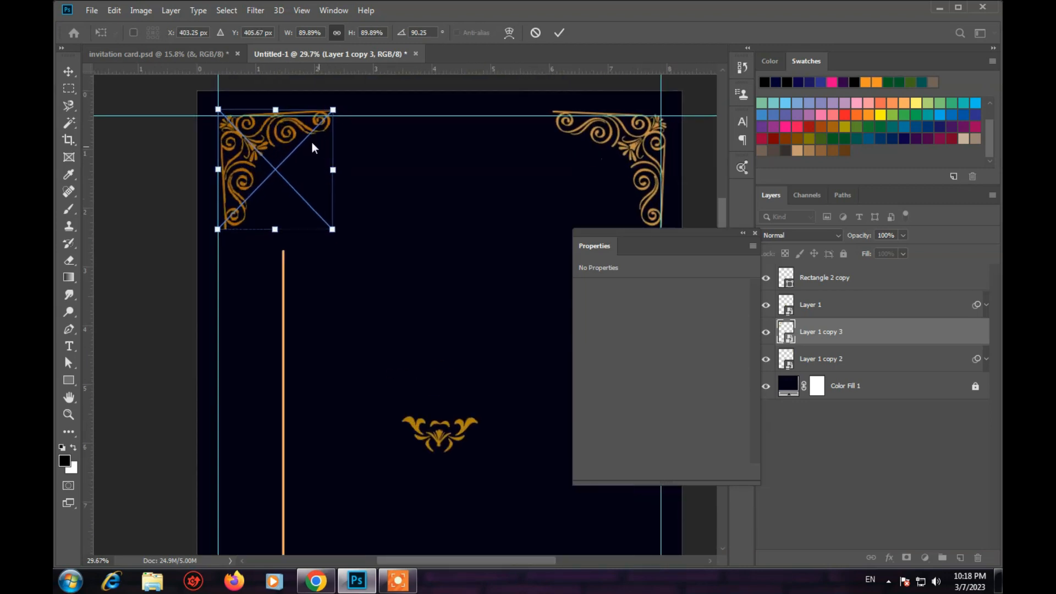
key(alt+space)
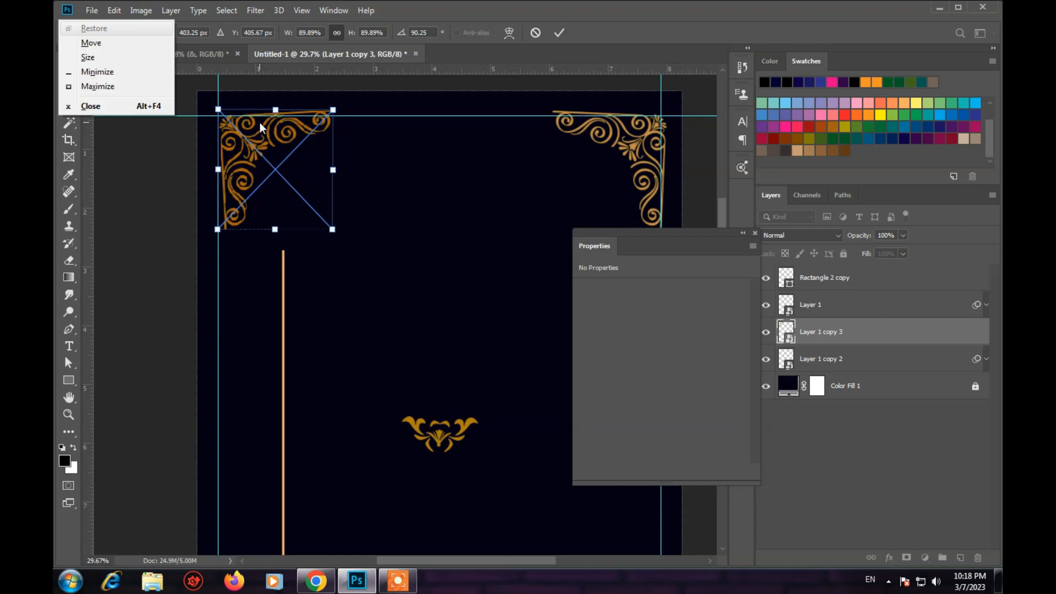
key(Escape)
key(Left)
key(Left)
key(Left)
key(Left)
key(Left)
key(Left)
key(Left)
key(Left)
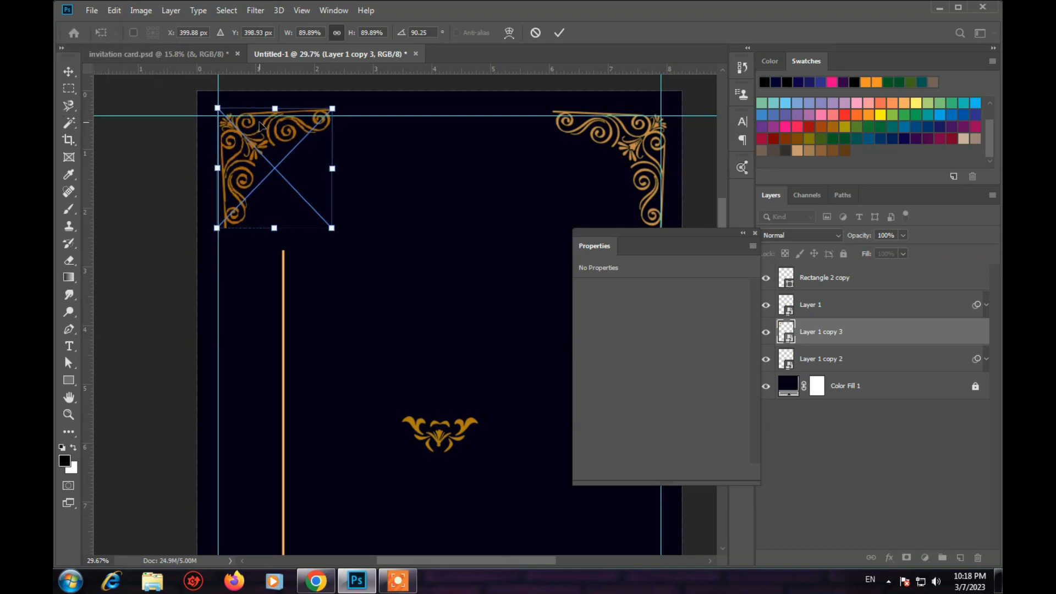
key(Up)
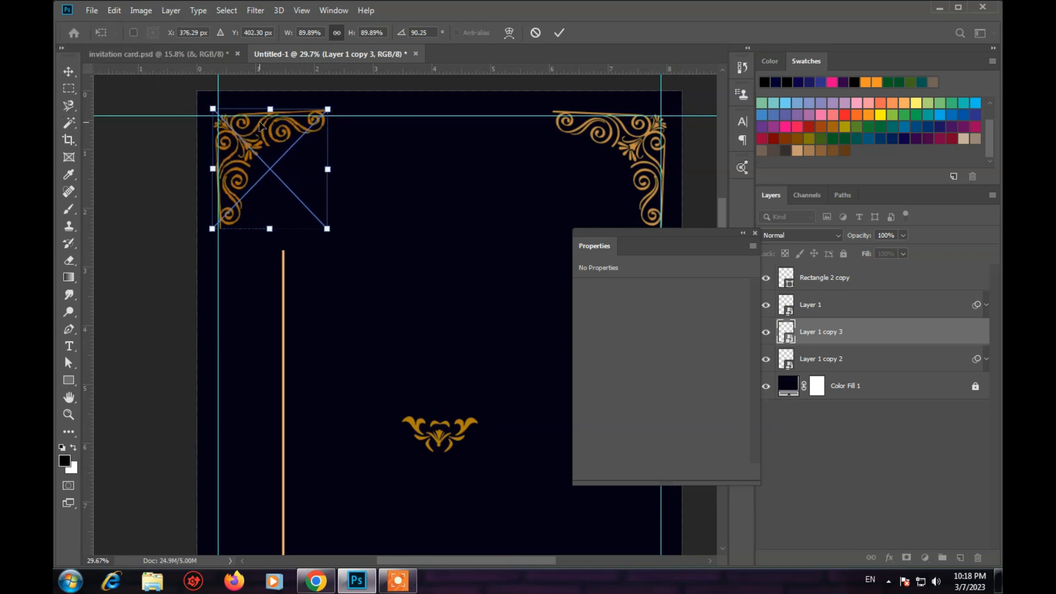
key(Up)
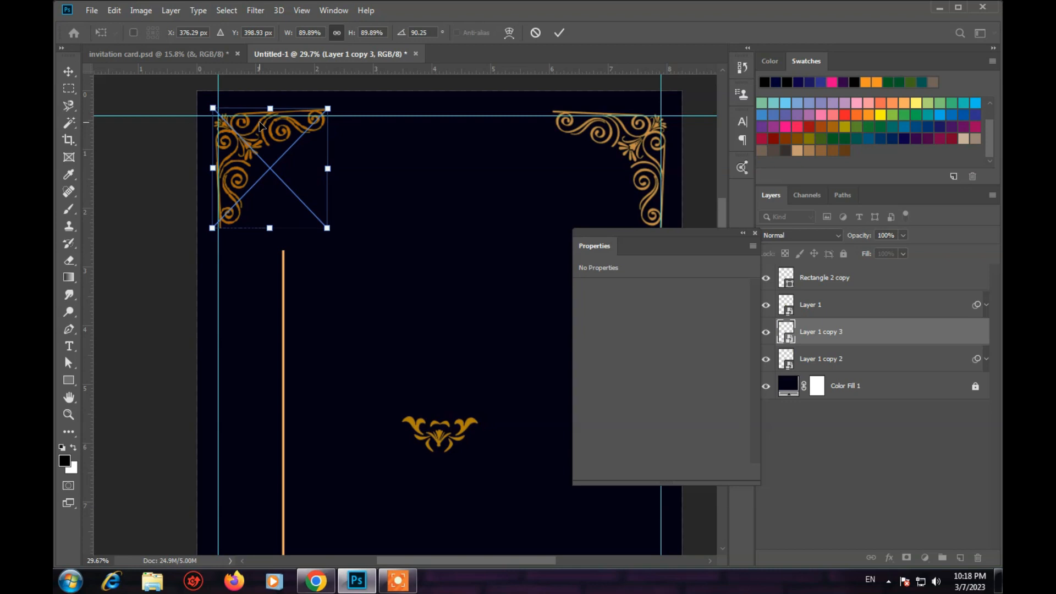
key(Return)
Step: Duplicate the vertical orange line and place the copy to its right, at about X 1040 px, Y 655 px
scroll(342, 161, down, 2)
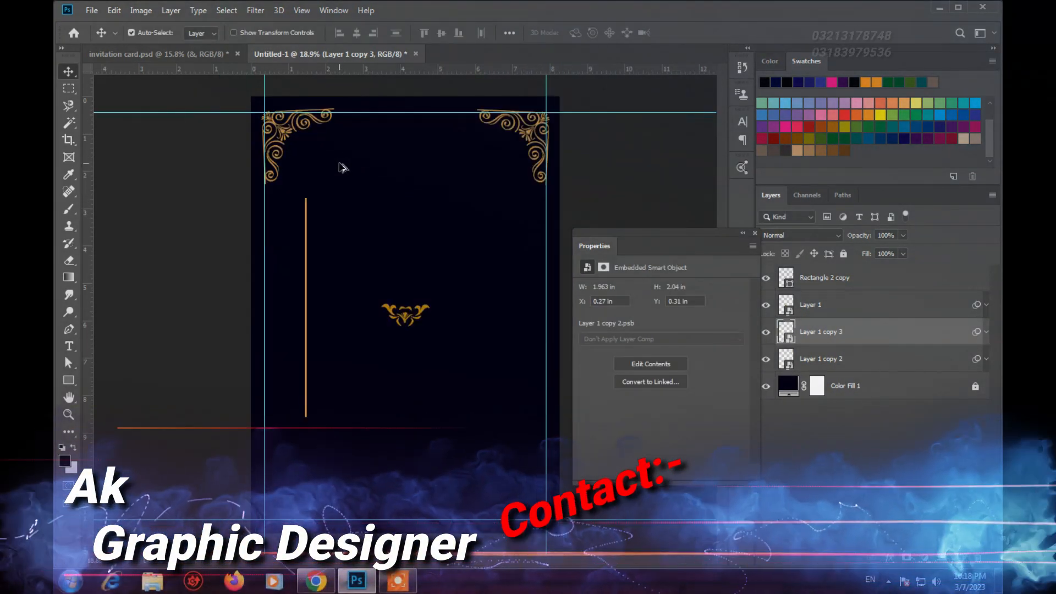
scroll(404, 275, down, 4)
scroll(414, 273, up, 3)
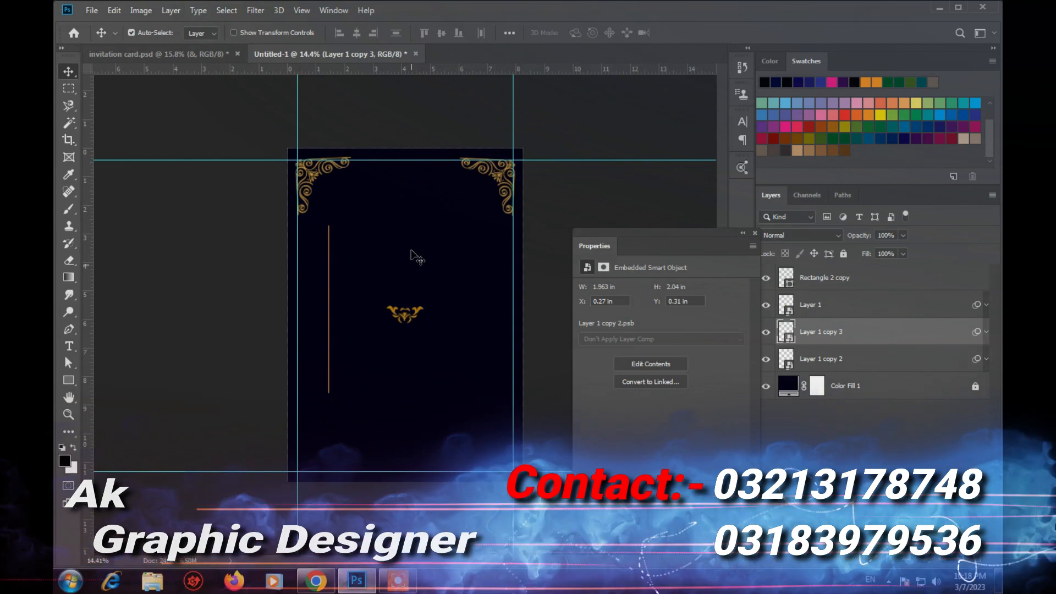
scroll(352, 250, up, 2)
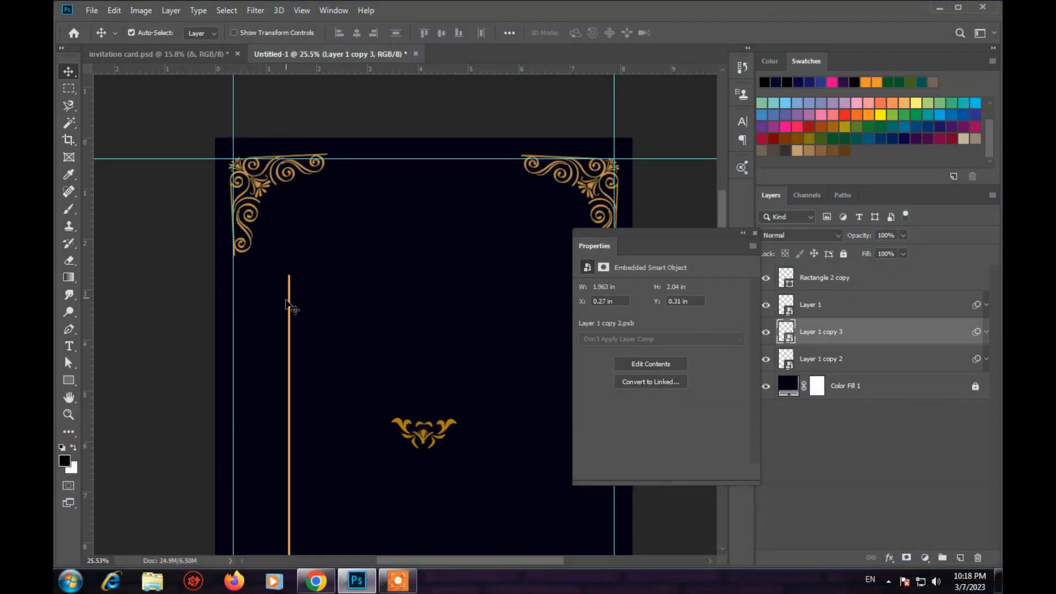
drag(290, 303, 392, 273)
Step: Resize the copied line to about 11 px wide and 250 px high beside the centre ornament
key(ctrl+t)
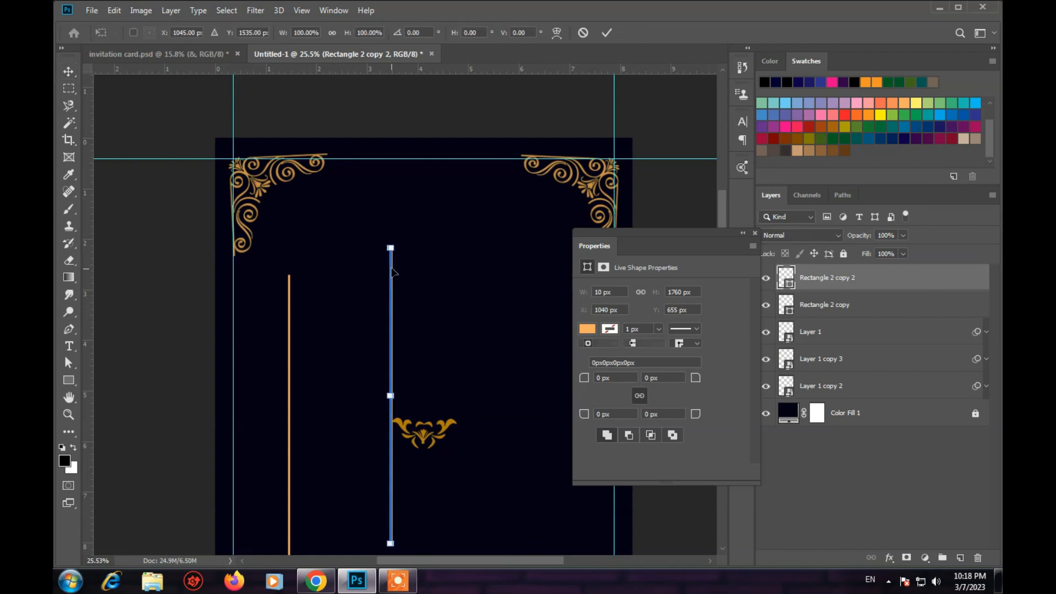
scroll(388, 245, up, 3)
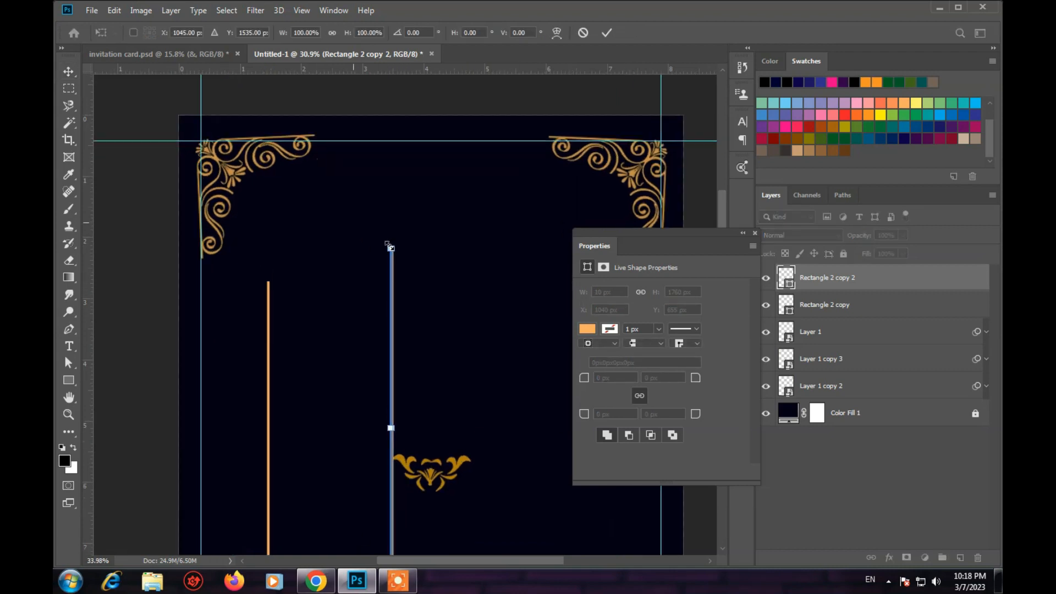
drag(392, 251, 391, 336)
scroll(395, 269, down, 2)
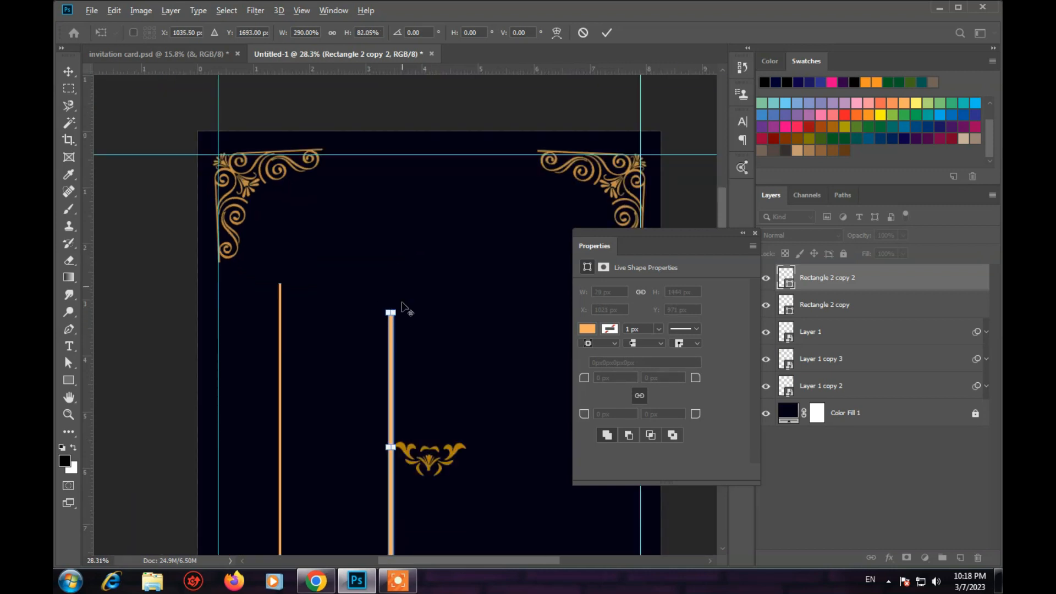
scroll(404, 293, up, 1)
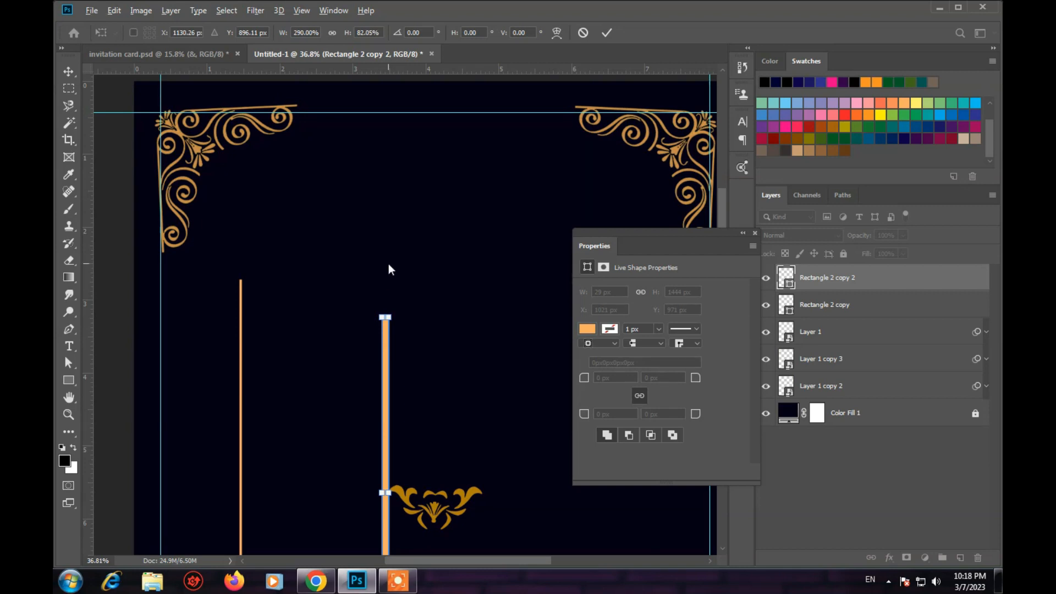
scroll(387, 291, up, 1)
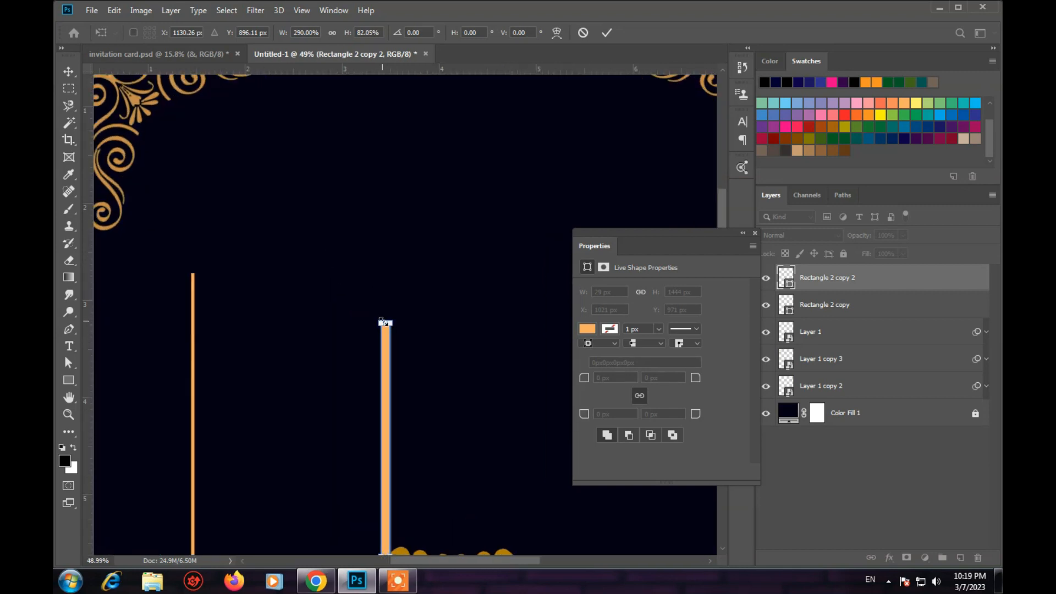
drag(386, 323, 385, 551)
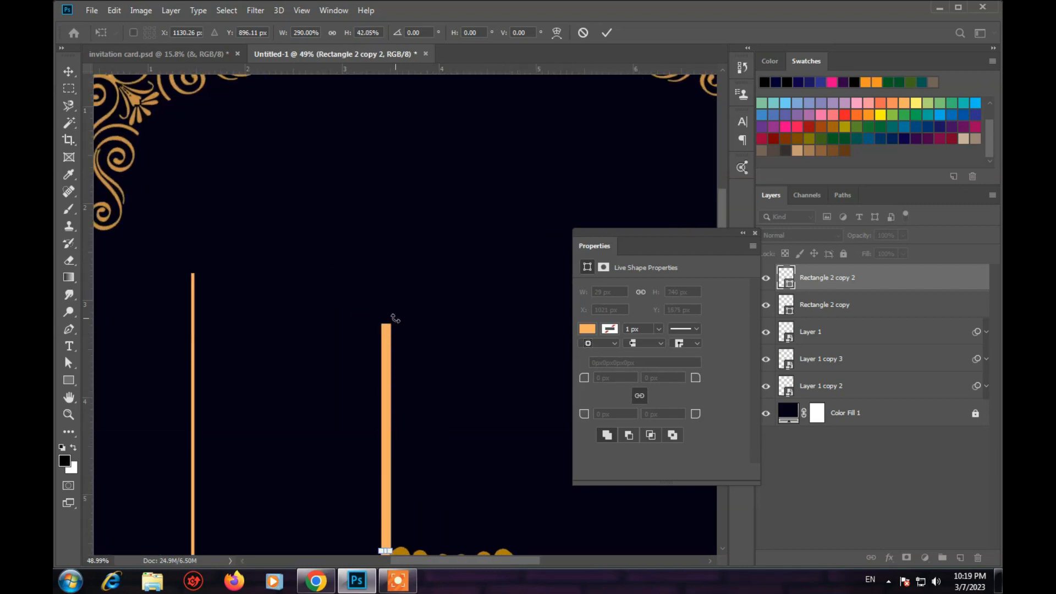
scroll(396, 294, down, 2)
scroll(397, 294, down, 6)
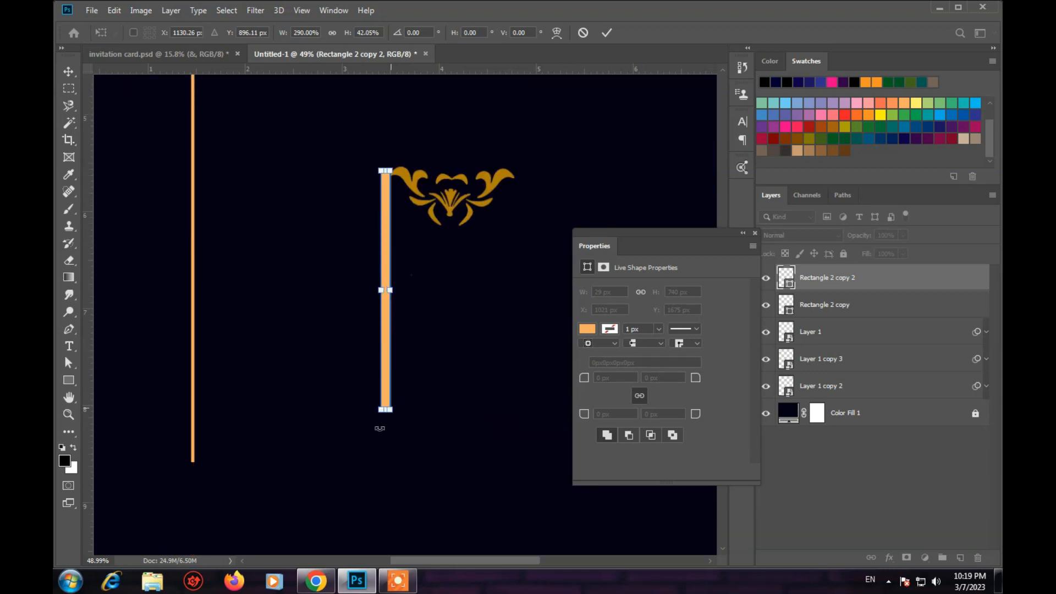
drag(385, 410, 385, 252)
drag(397, 211, 393, 211)
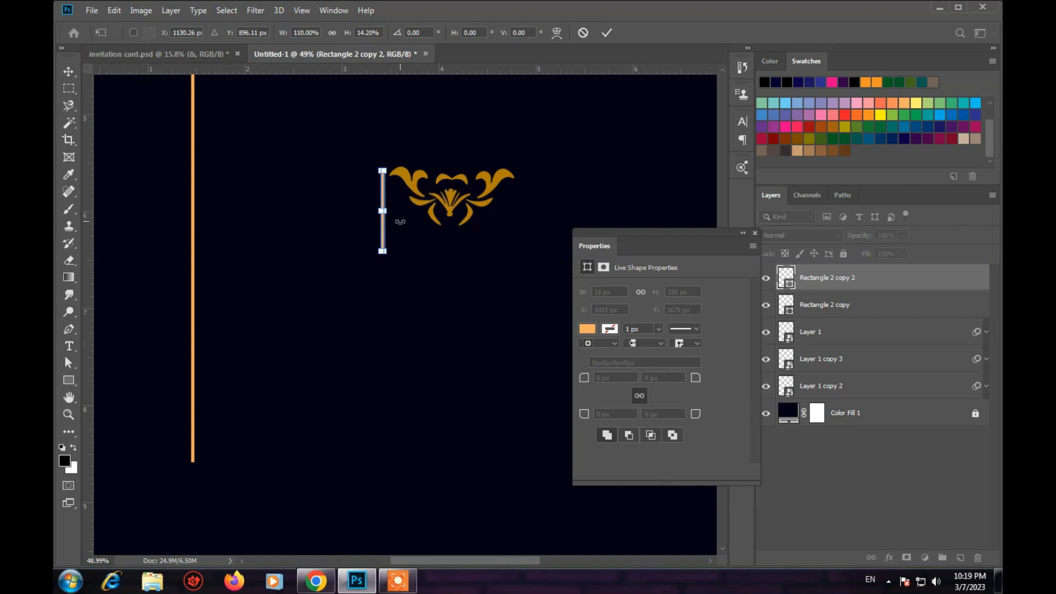
key(Return)
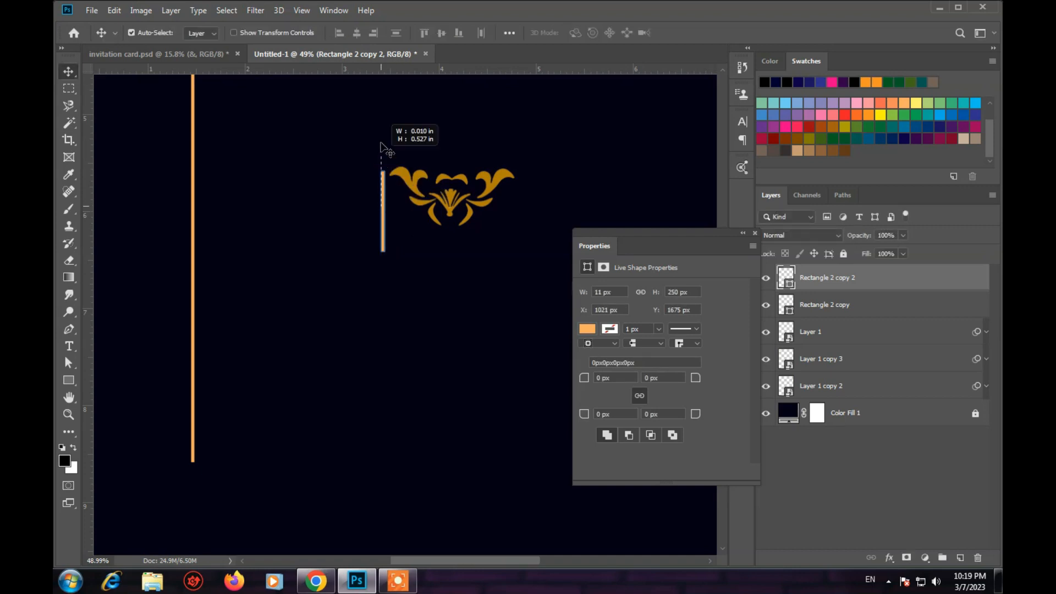
click(389, 146)
Step: Move the short line to the card's top between the corner ornaments and rotate it horizontal, to about 90.65°
scroll(388, 184, down, 5)
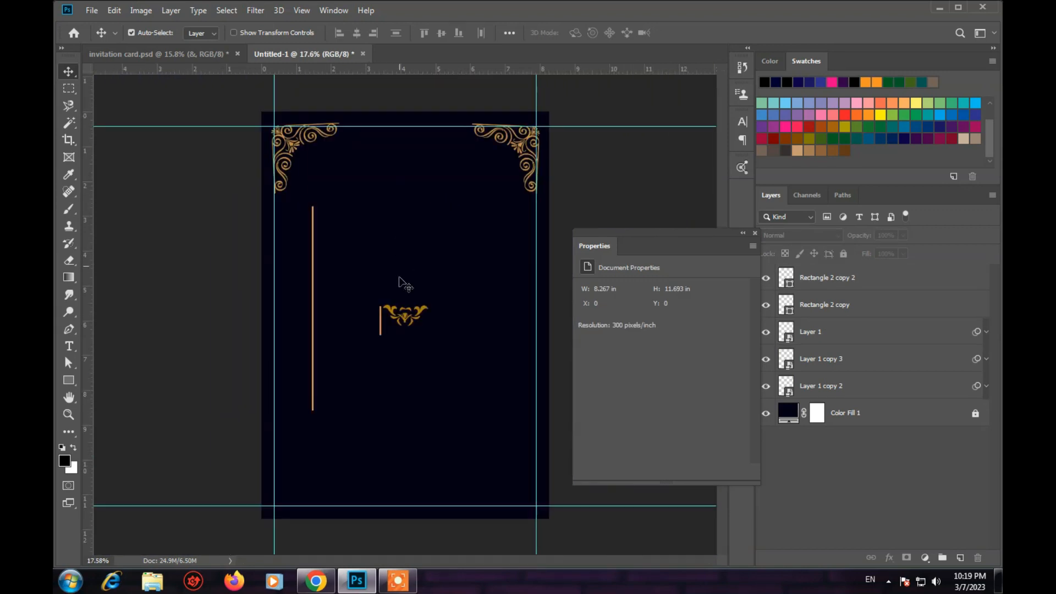
drag(388, 322, 344, 134)
scroll(373, 146, up, 2)
key(ctrl+t)
scroll(352, 124, up, 3)
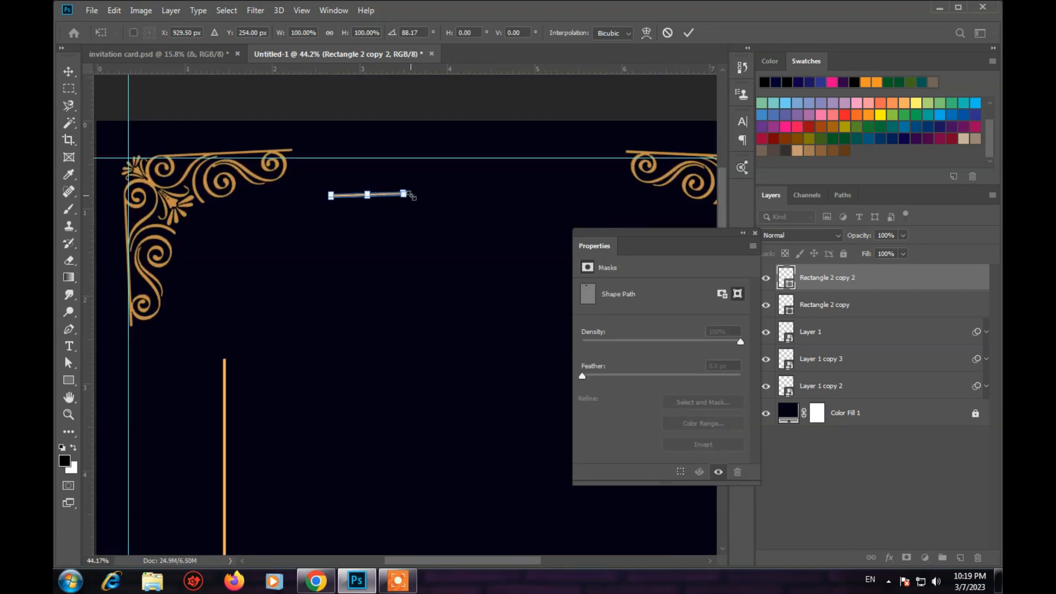
drag(416, 195, 413, 196)
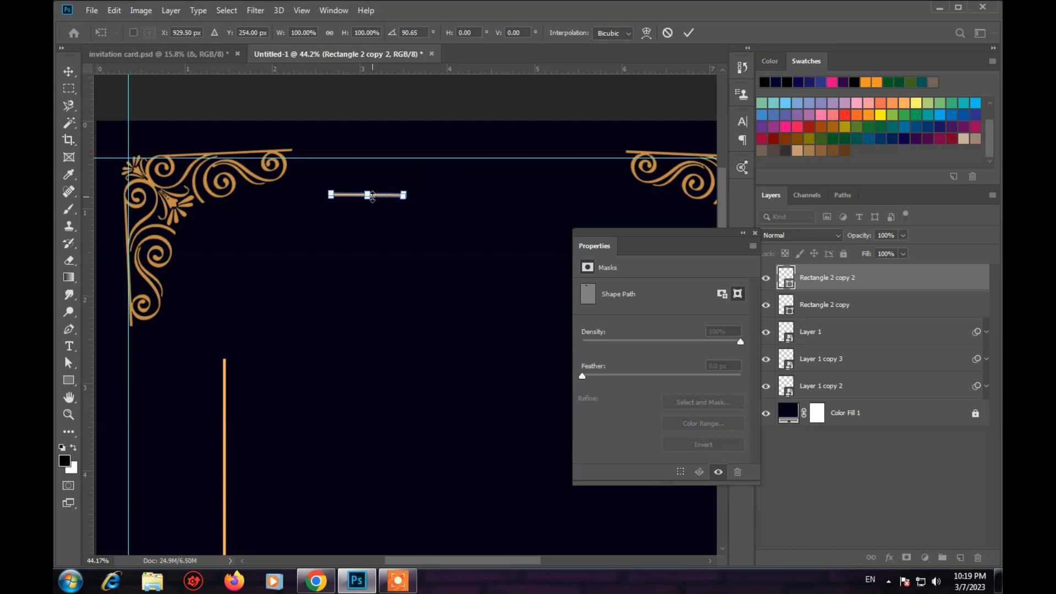
Step: Nudge the short horizontal line up and left beside the top-left ornament's tip, at about X 837 px, Y 98 px
key(Up)
key(Up)
key(Up)
key(Up)
key(Up)
key(Up)
key(Up)
key(Up)
key(Up)
key(Up)
key(Up)
key(Up)
key(Up)
key(Up)
key(Up)
key(Up)
key(Up)
key(Up)
key(Up)
key(Up)
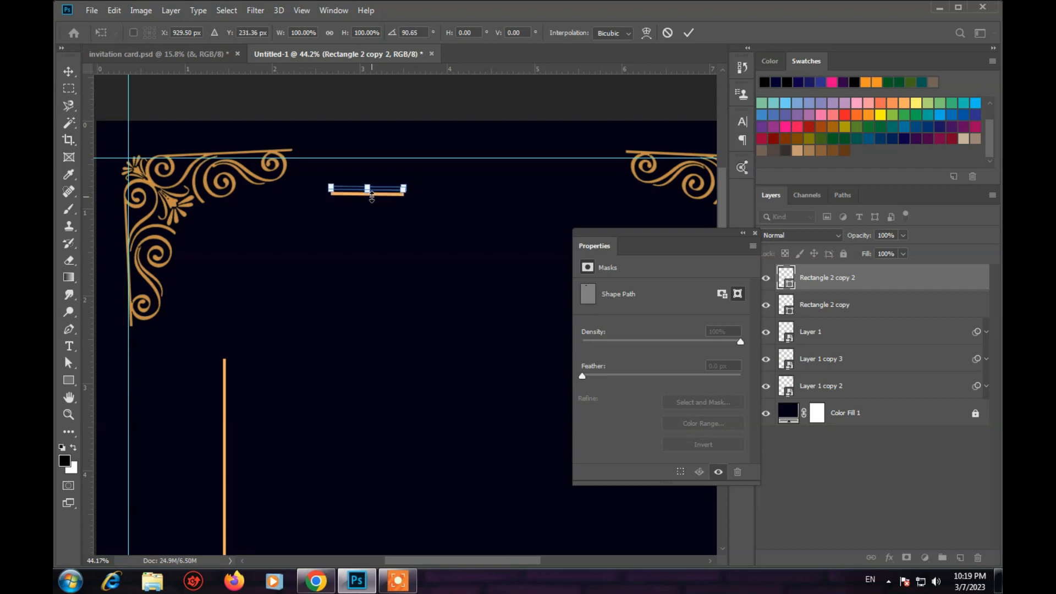
key(Up)
key(Up)
key(Up)
key(Up)
key(Up)
key(Up)
key(Up)
key(Up)
key(Up)
key(Up)
key(Up)
key(Up)
key(Up)
key(Up)
key(Up)
key(Up)
key(Up)
key(Up)
key(Up)
key(Up)
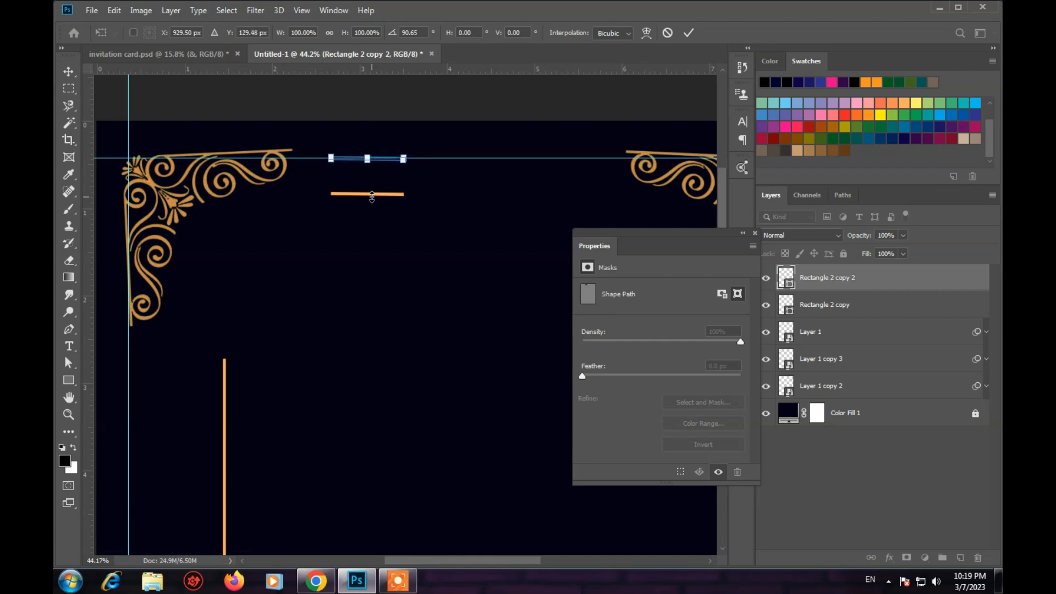
key(Left)
key(Left)
key(Left)
key(Left)
key(Left)
key(Left)
key(Left)
key(Left)
key(Left)
key(Left)
key(Left)
key(Left)
key(Left)
key(Left)
key(Left)
key(Left)
key(Left)
key(Left)
key(Left)
key(Left)
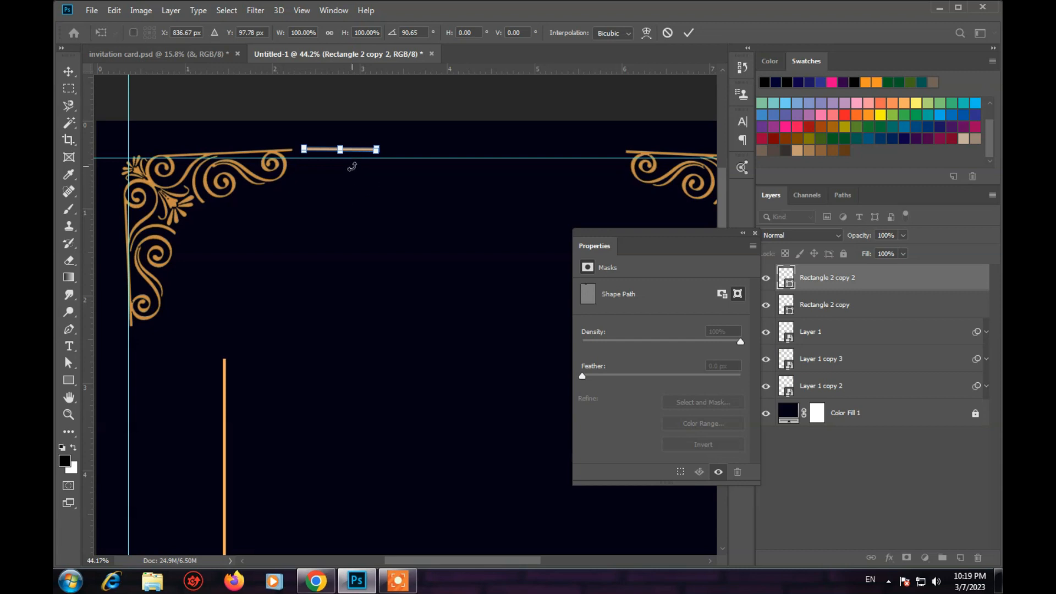
key(Return)
Step: Duplicate the short horizontal line and align the copy beside the top-right ornament's inner tip
drag(357, 153, 614, 168)
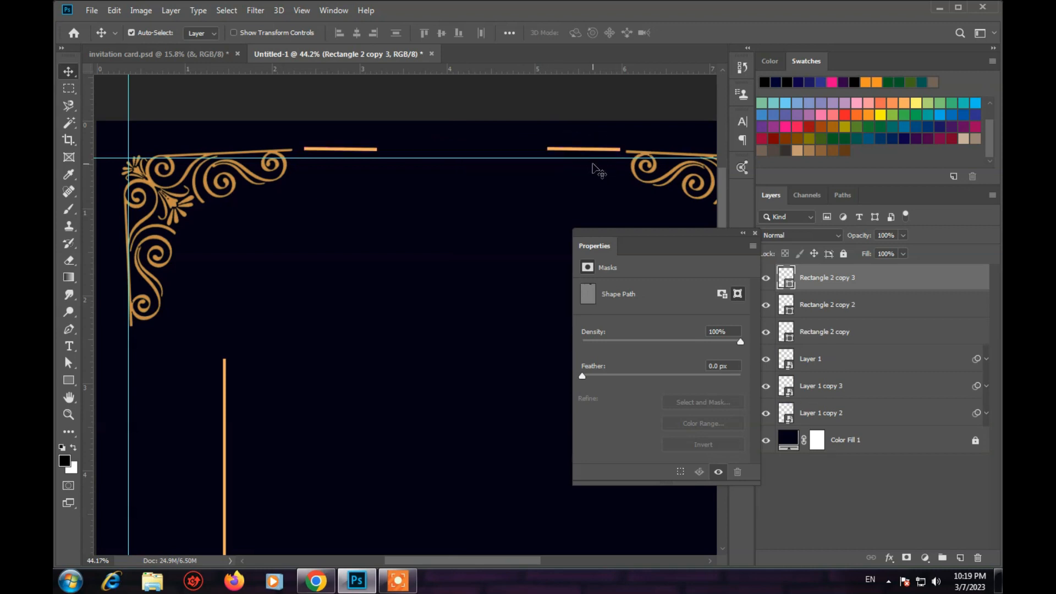
key(Down)
Step: Move the small centre ornament up to the card's top edge, between the two short horizontal lines
scroll(401, 189, down, 3)
click(424, 318)
drag(423, 313, 424, 131)
scroll(423, 131, up, 2)
scroll(423, 131, up, 4)
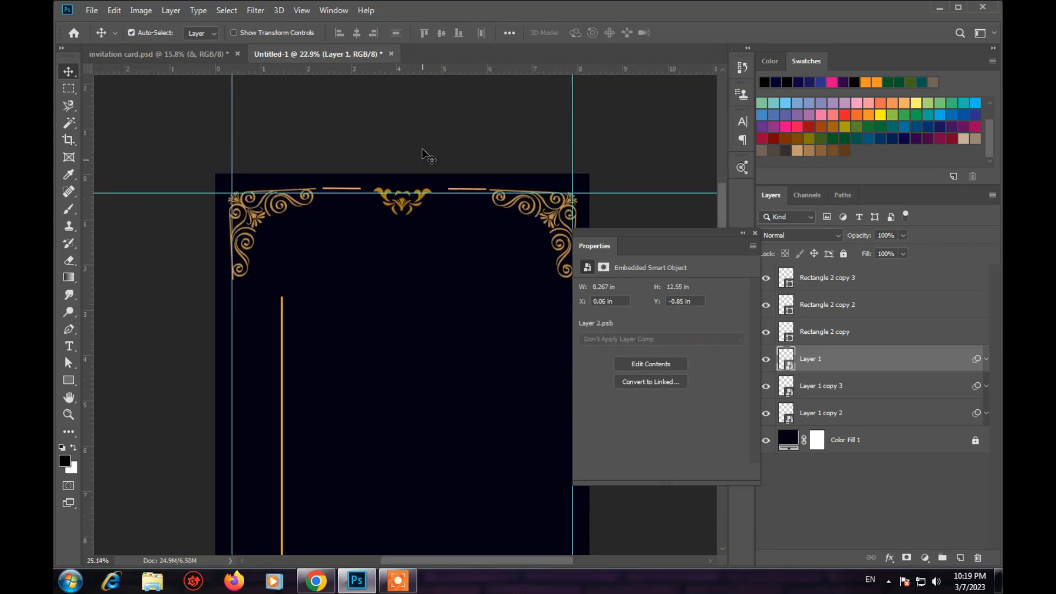
Step: Nudge the centre ornament on the card's top edge slightly up, to Y -0.87 in
key(Up)
key(Up)
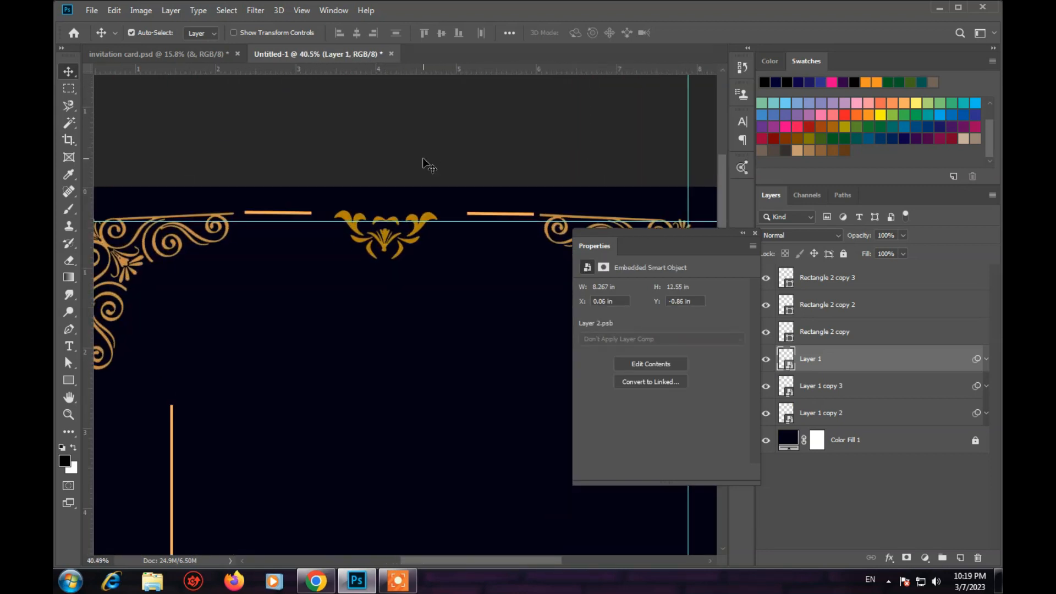
scroll(423, 158, down, 7)
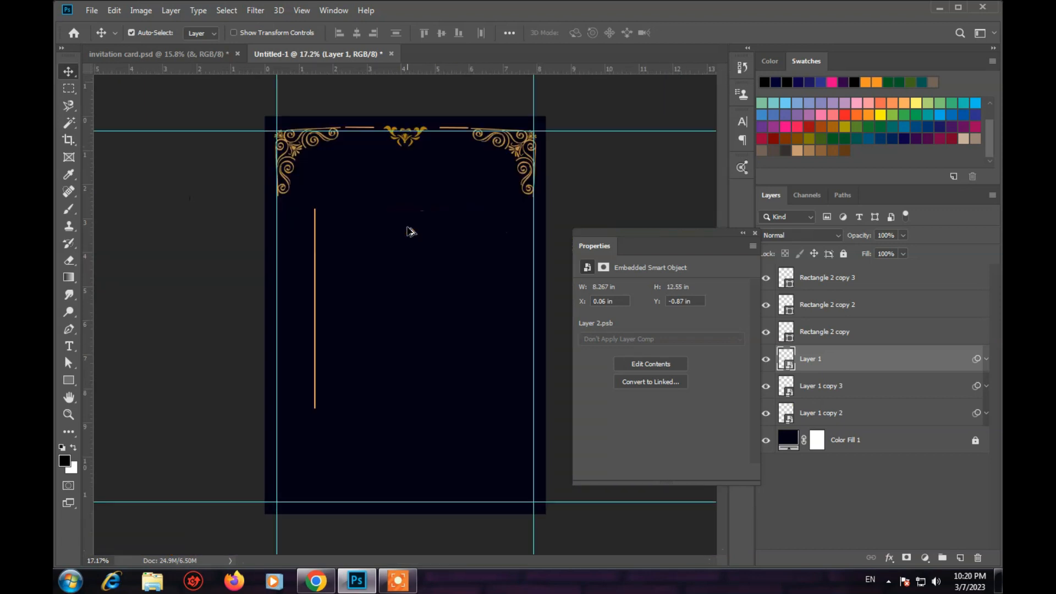
Step: Move the long vertical line onto the left guide below the corner ornament, at X 110 px, Y 953 px
scroll(337, 352, up, 1)
scroll(336, 320, up, 1)
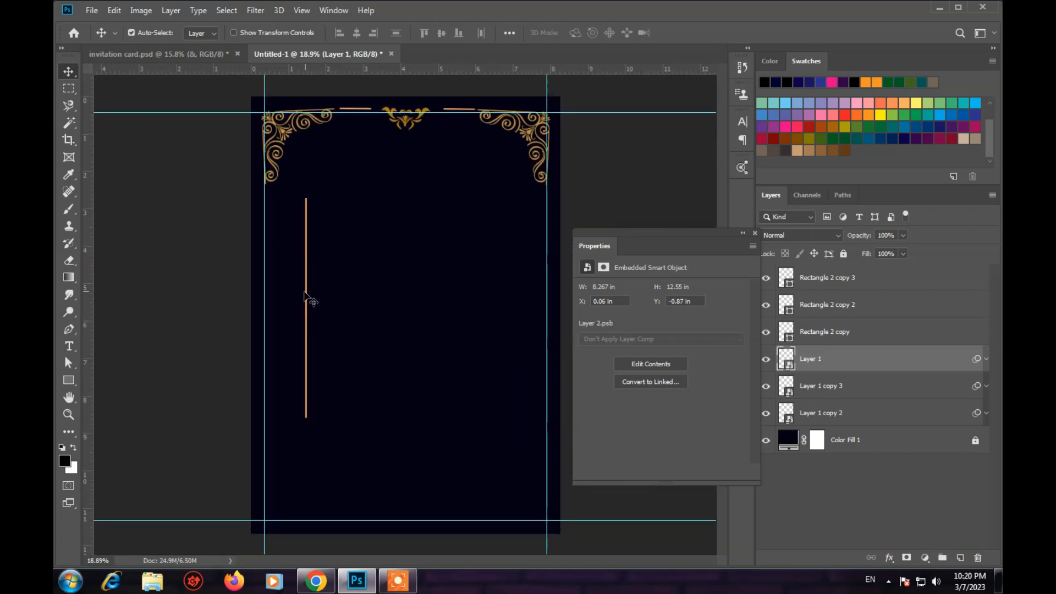
shift+click(306, 303)
drag(306, 307, 270, 321)
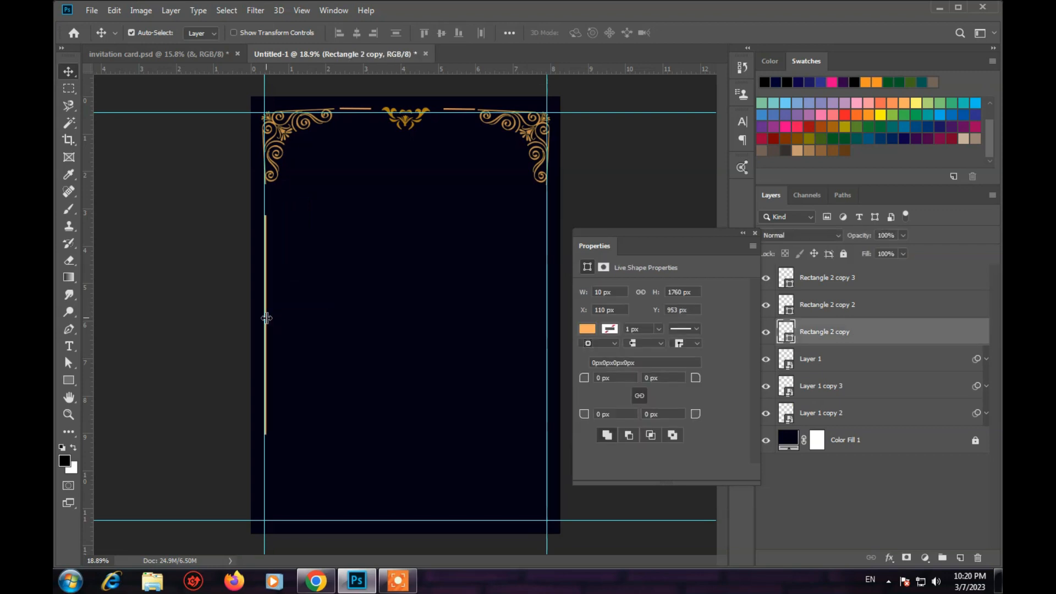
scroll(264, 318, up, 1)
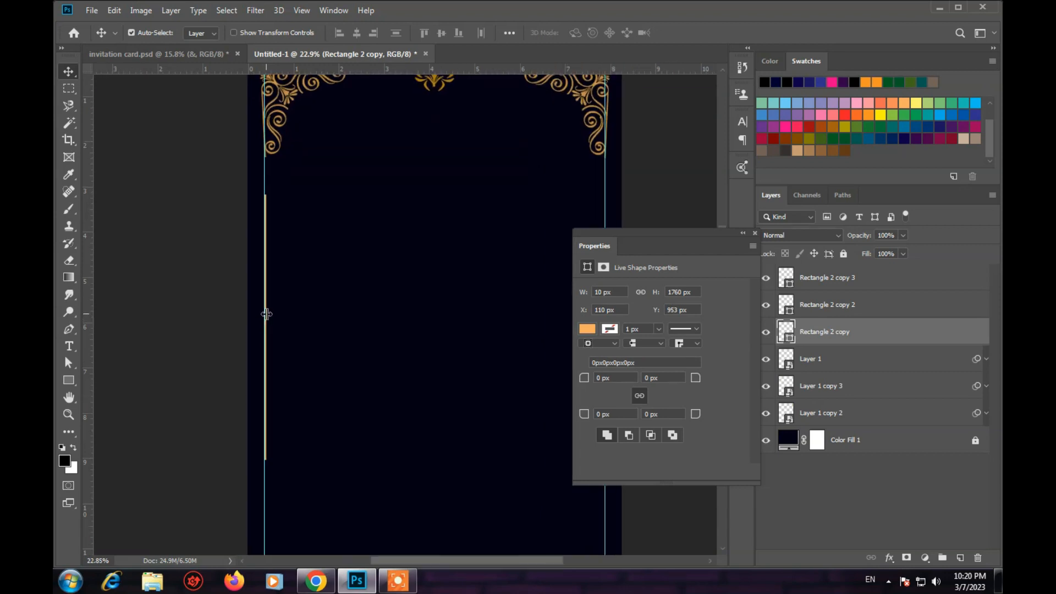
click(266, 314)
drag(268, 350, 314, 349)
scroll(262, 355, up, 1)
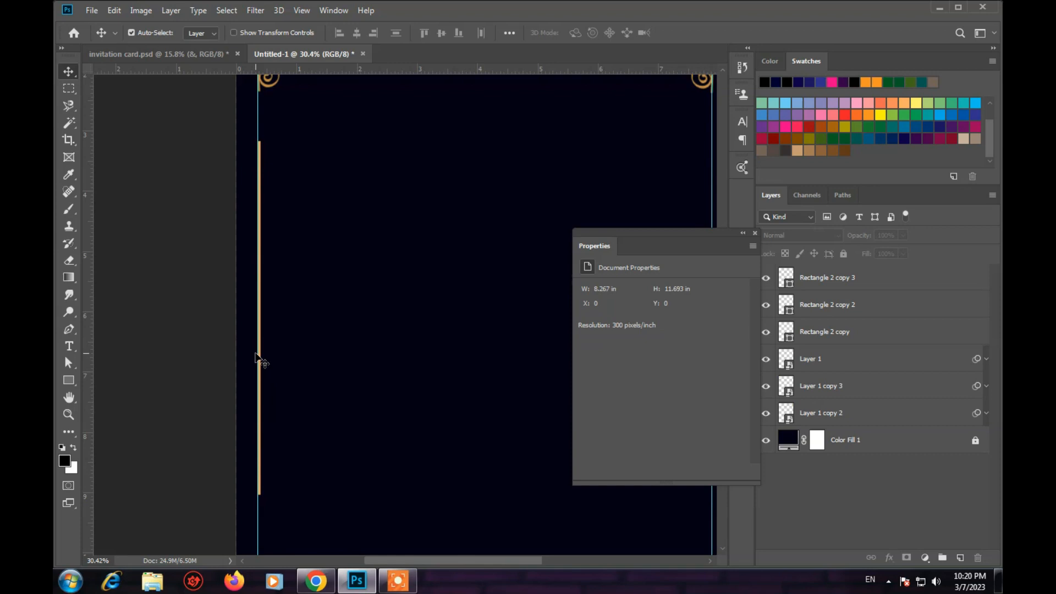
drag(261, 361, 396, 370)
key(ctrl+z)
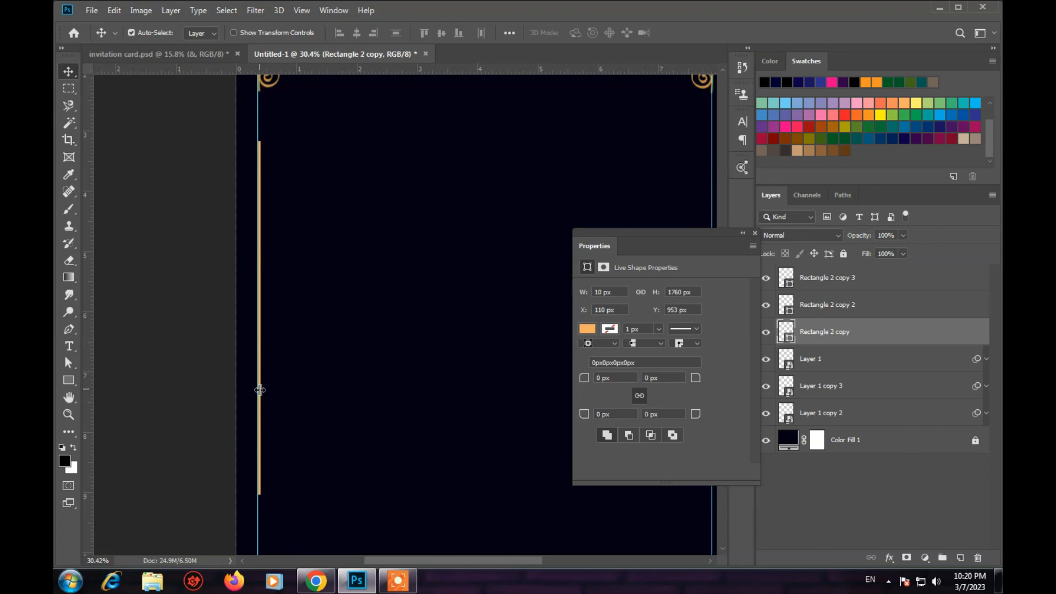
Step: Shift the long vertical line inward and duplicate it, placing the copy to its right at X 583 px, Y 953 px
click(302, 394)
scroll(277, 397, up, 3)
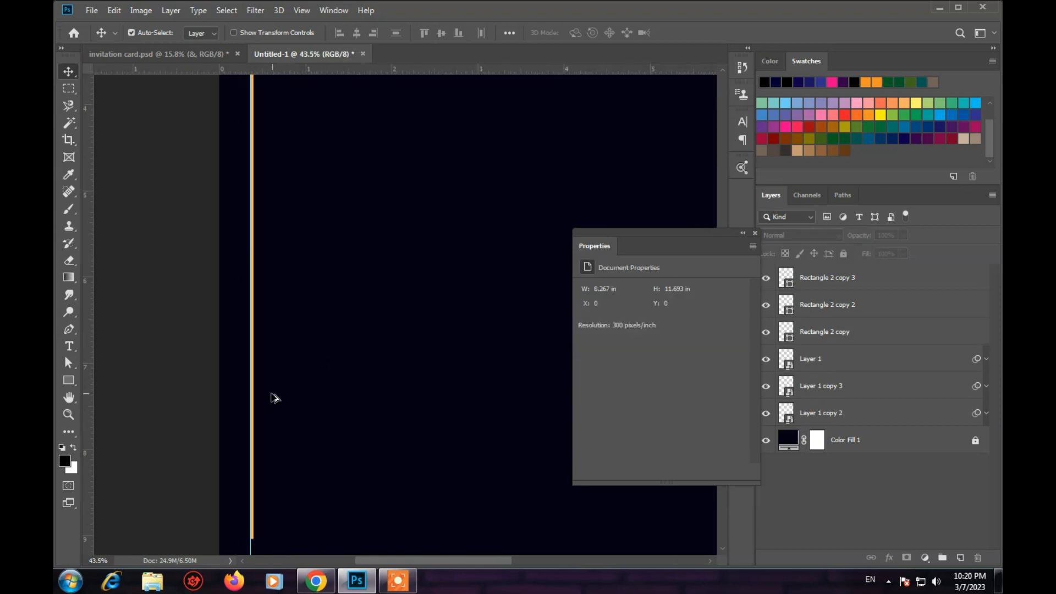
drag(250, 398, 479, 406)
scroll(440, 399, down, 5)
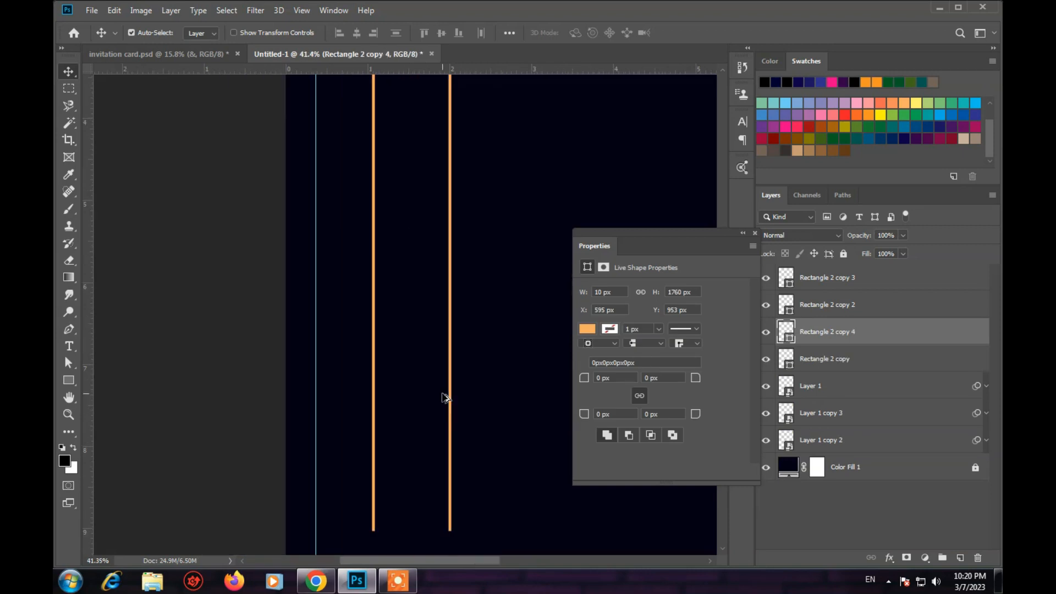
key(shift+Left)
key(Left)
key(Left)
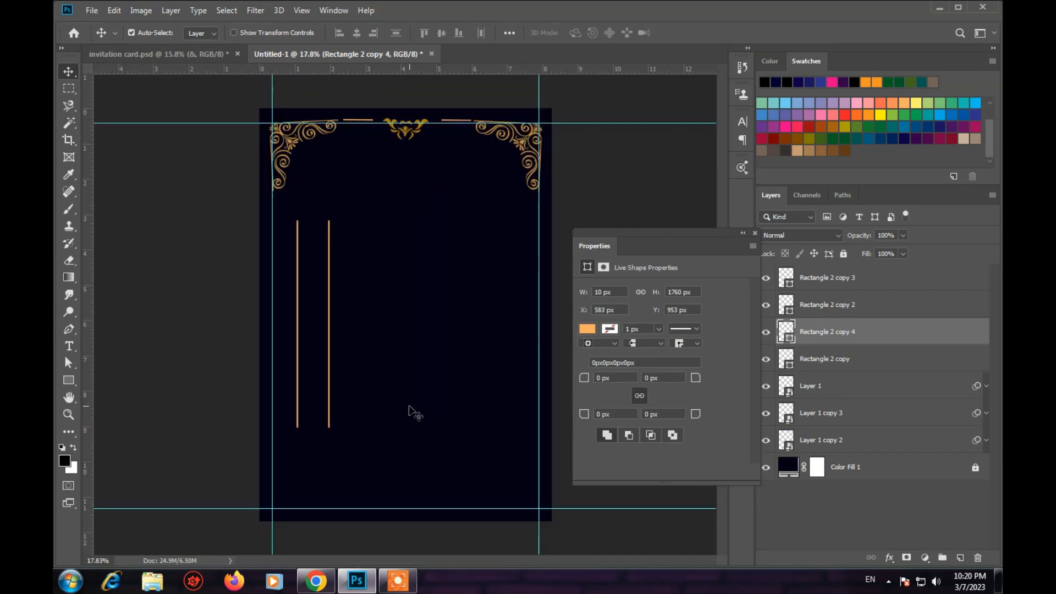
Step: Nudge the original long vertical line left onto the left guide, to X 105 px
click(298, 396)
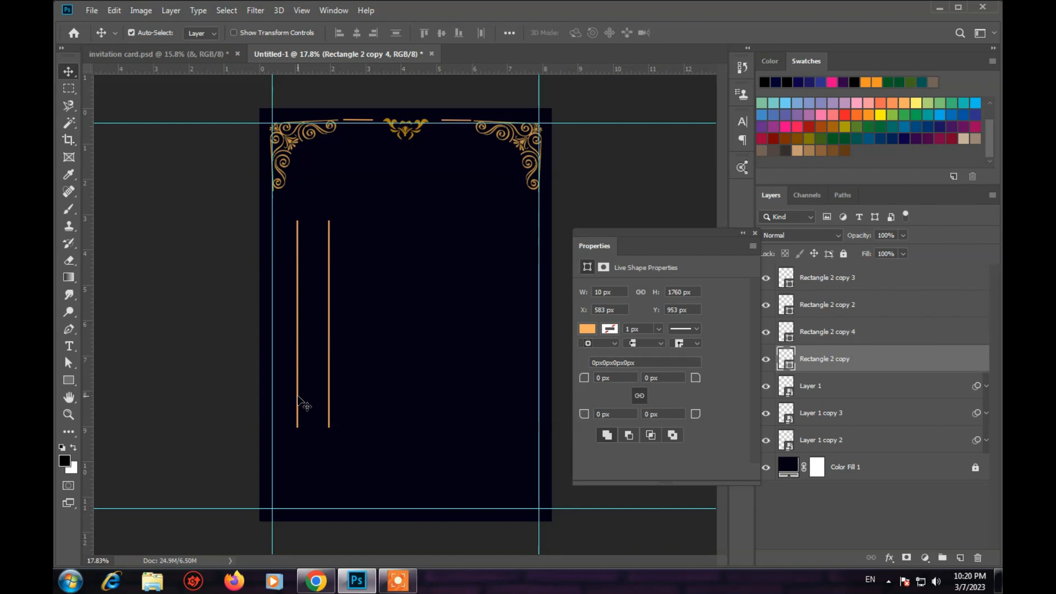
key(shift+Left)
key(shift+Left)
key(shift+Left)
key(shift+Left)
key(shift+Left)
key(shift+Left)
key(shift+Left)
key(shift+Left)
key(shift+Left)
key(shift+Left)
key(shift+Left)
key(shift+Left)
key(shift+Left)
key(shift+Left)
key(shift+Left)
key(shift+Left)
key(shift+Left)
key(shift+Left)
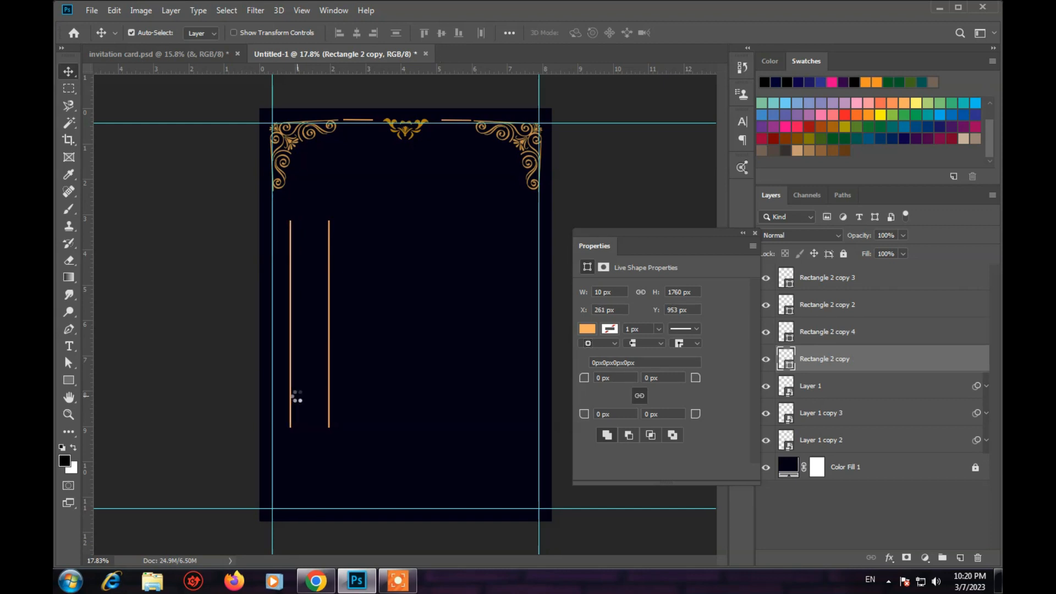
key(shift+Left)
key(shift+Left)
key(shift+Left)
key(shift+Left)
key(Left)
key(Left)
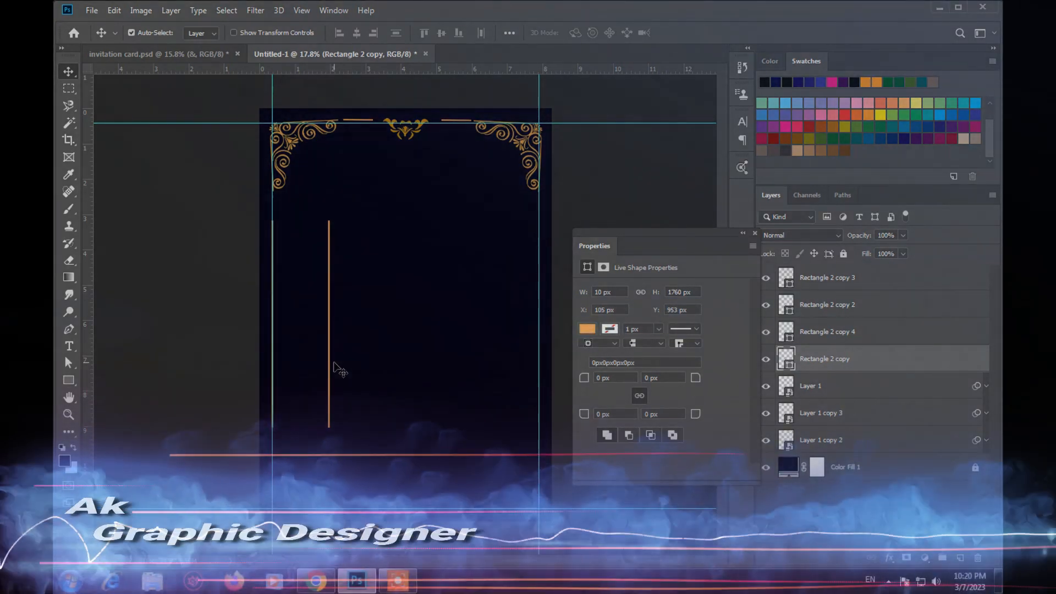
Step: Move the copied long vertical line onto the right guide, at X 2360 px, Y 953 px
drag(335, 372, 534, 372)
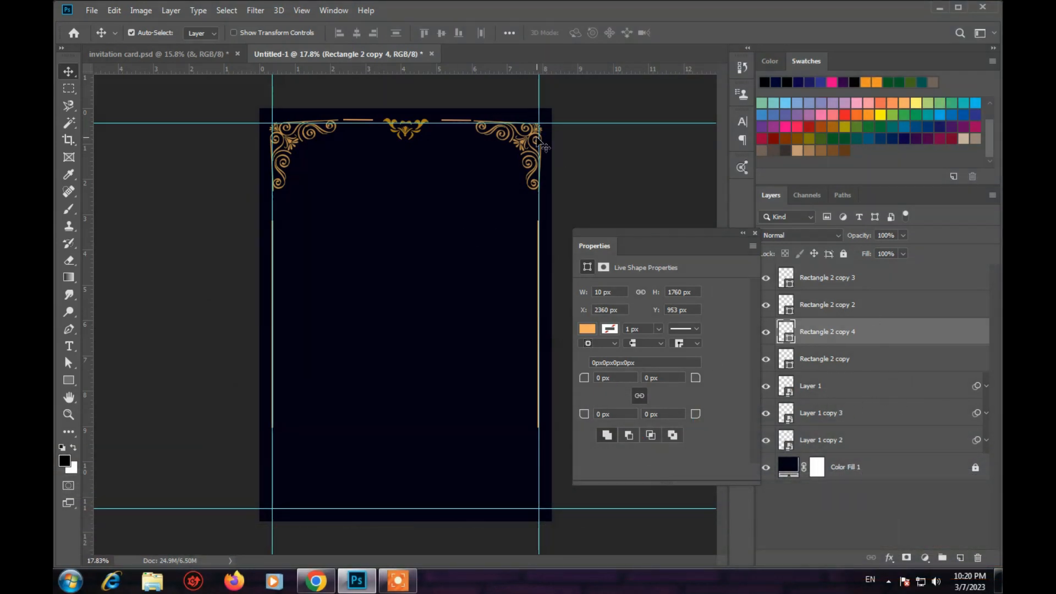
click(545, 148)
scroll(488, 172, up, 2)
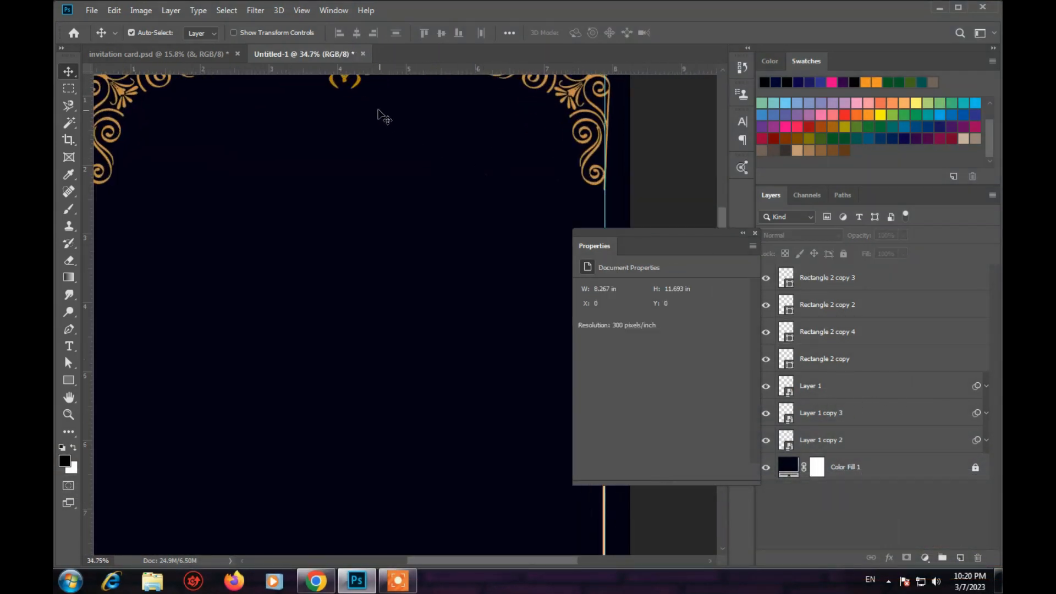
scroll(363, 122, up, 3)
click(377, 138)
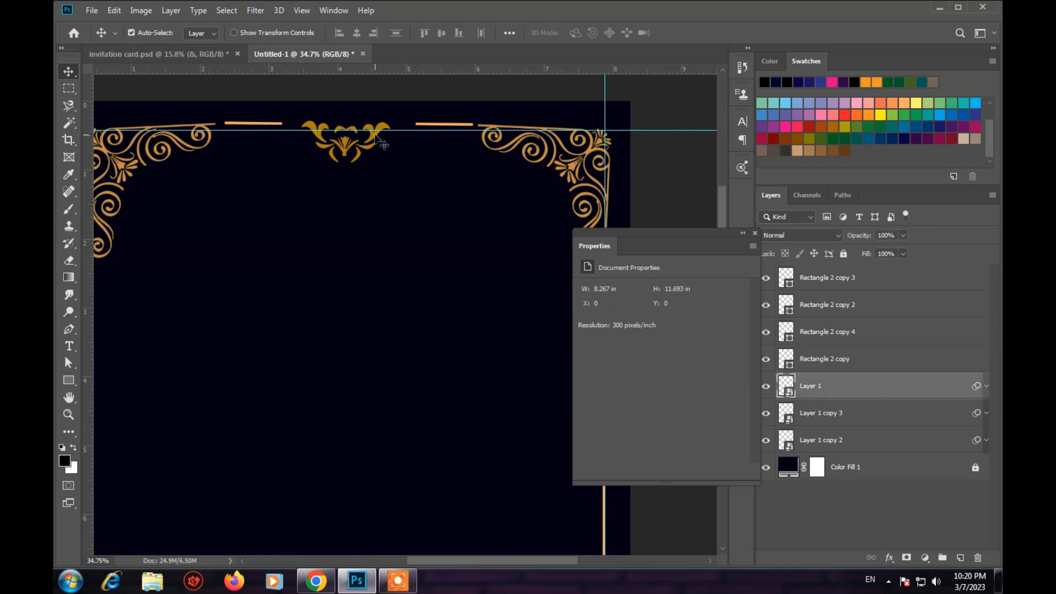
click(598, 155)
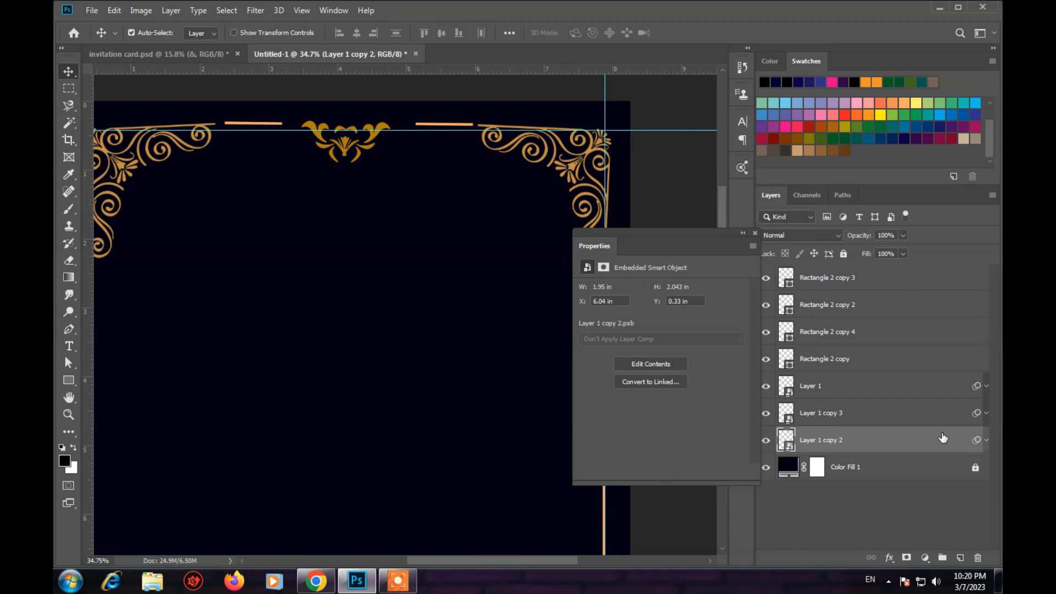
ctrl+click(846, 390)
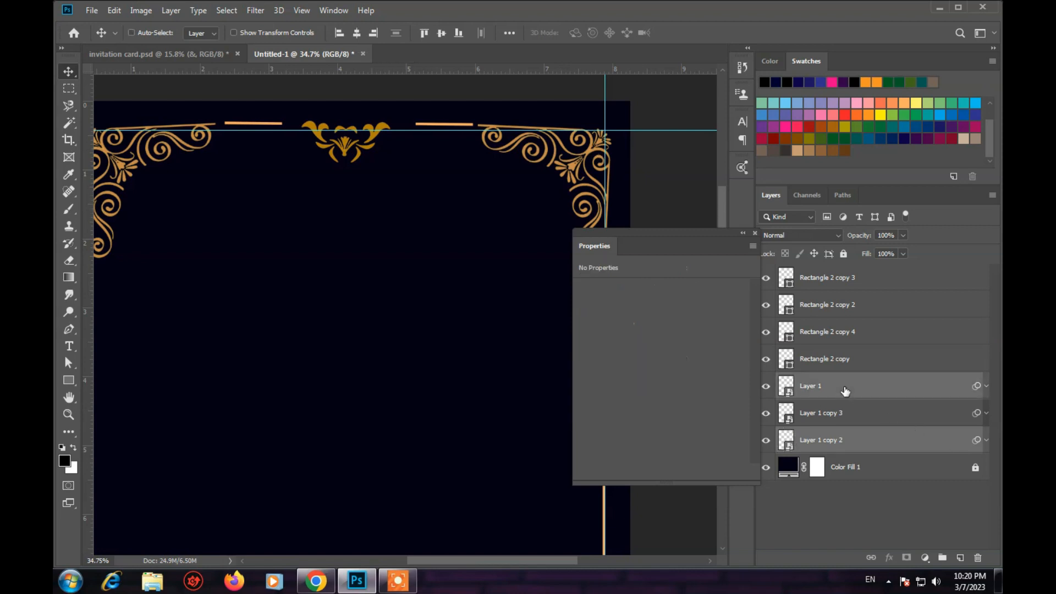
scroll(843, 390, down, 2)
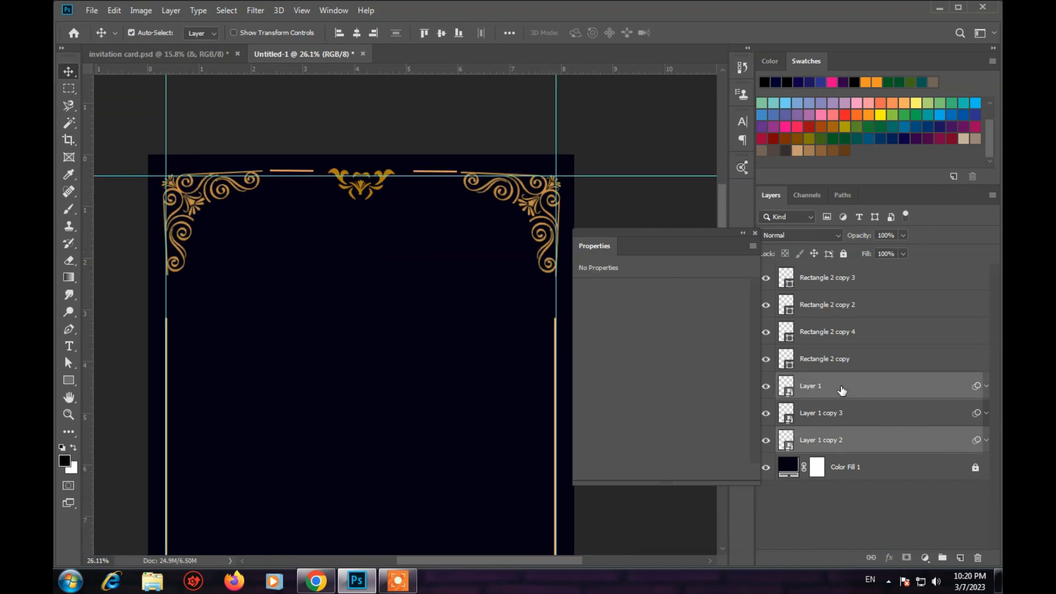
ctrl+click(846, 286)
ctrl+click(847, 308)
key(ctrl+t)
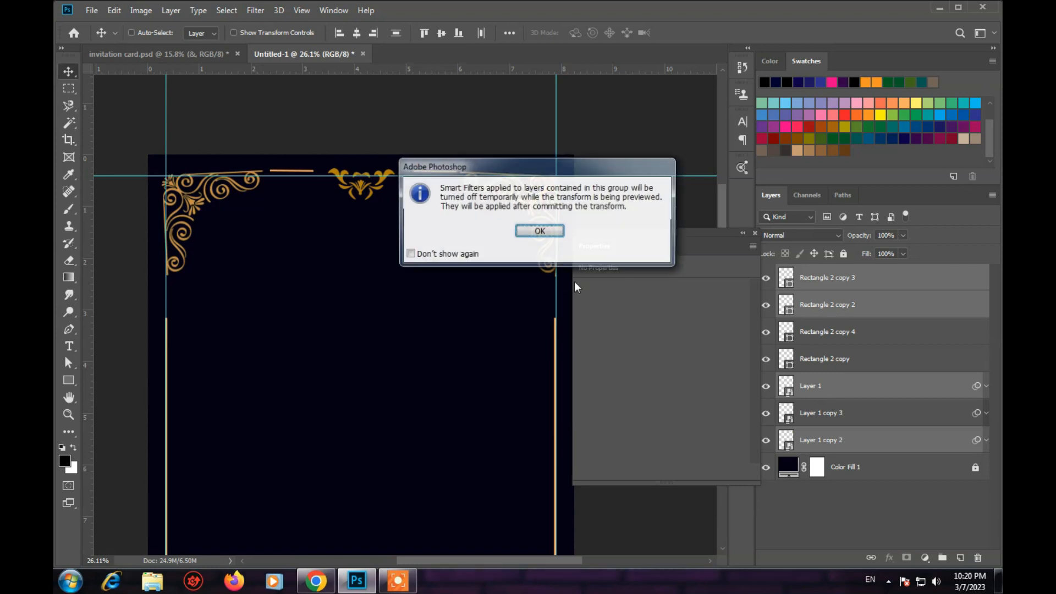
click(568, 244)
scroll(491, 291, down, 1)
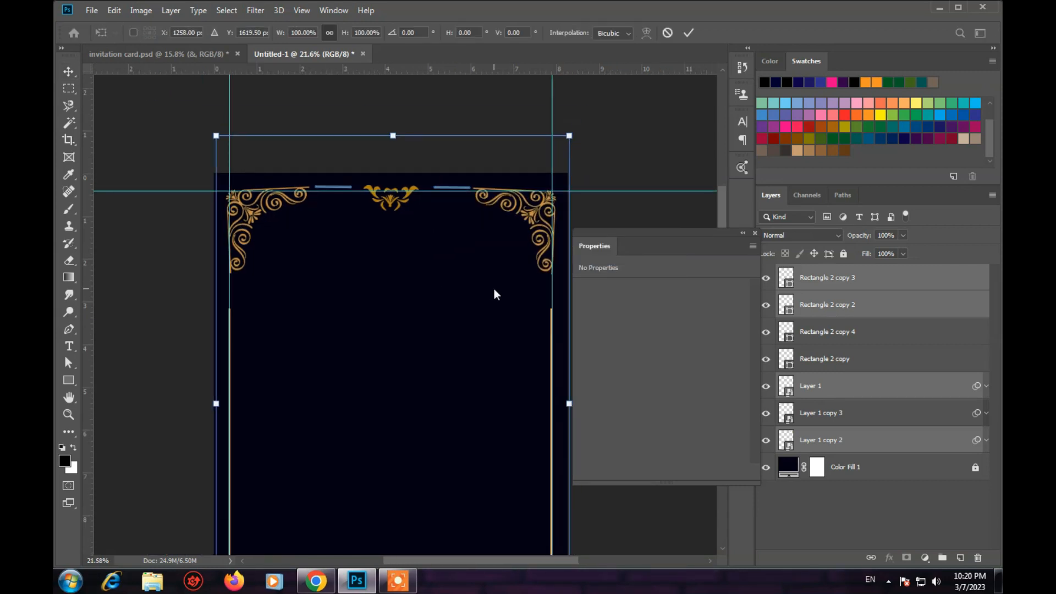
key(alt+space)
key(Escape)
key(Return)
Step: Try duplicating only the centre and top-right ornaments lower on the card and delete the copies
ctrl+click(819, 305)
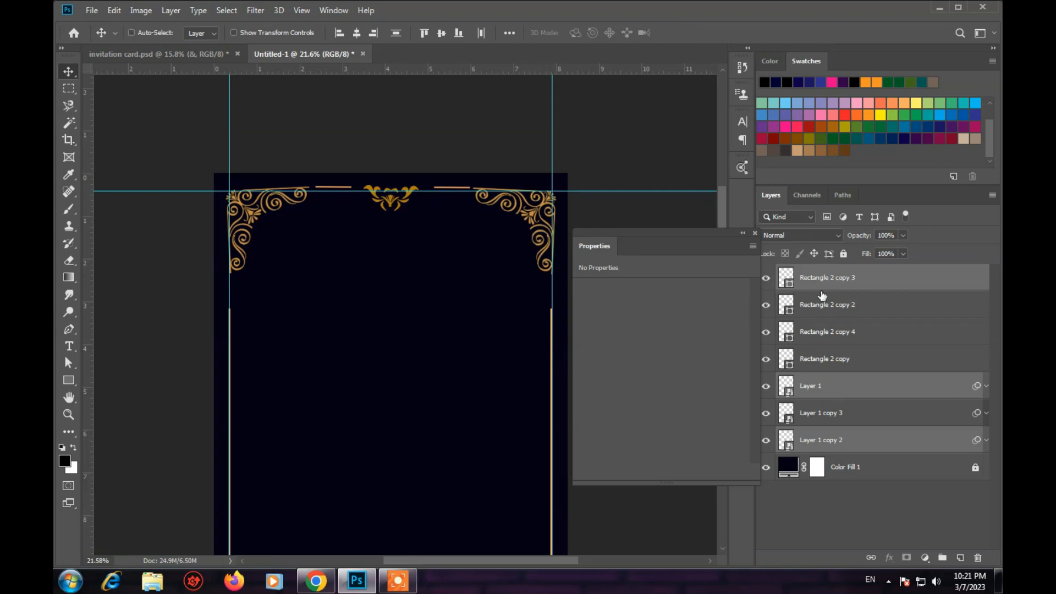
ctrl+click(823, 286)
drag(525, 216, 526, 416)
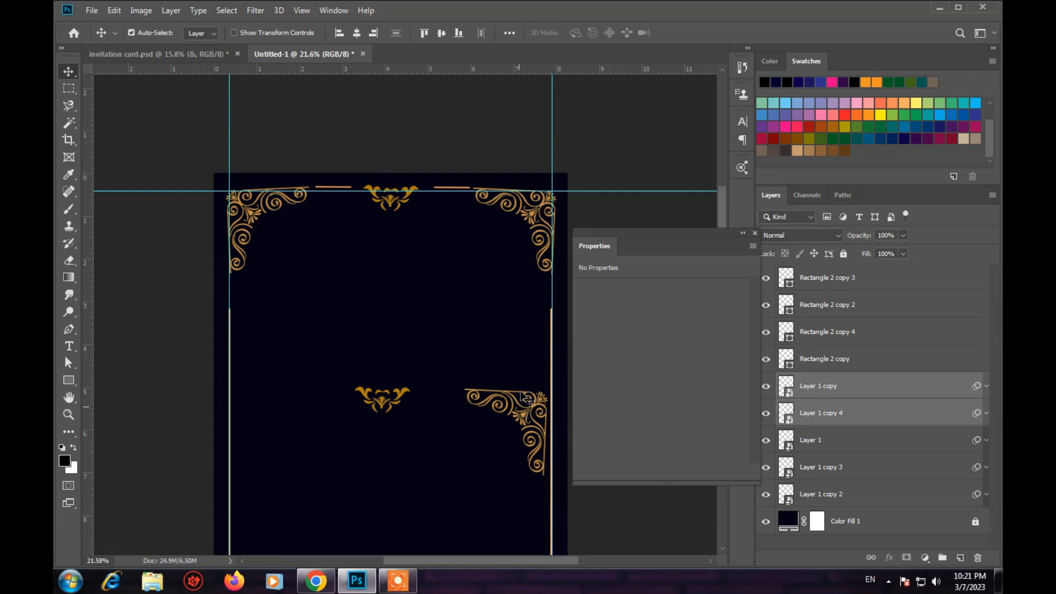
scroll(523, 396, down, 3)
key(Delete)
click(362, 175)
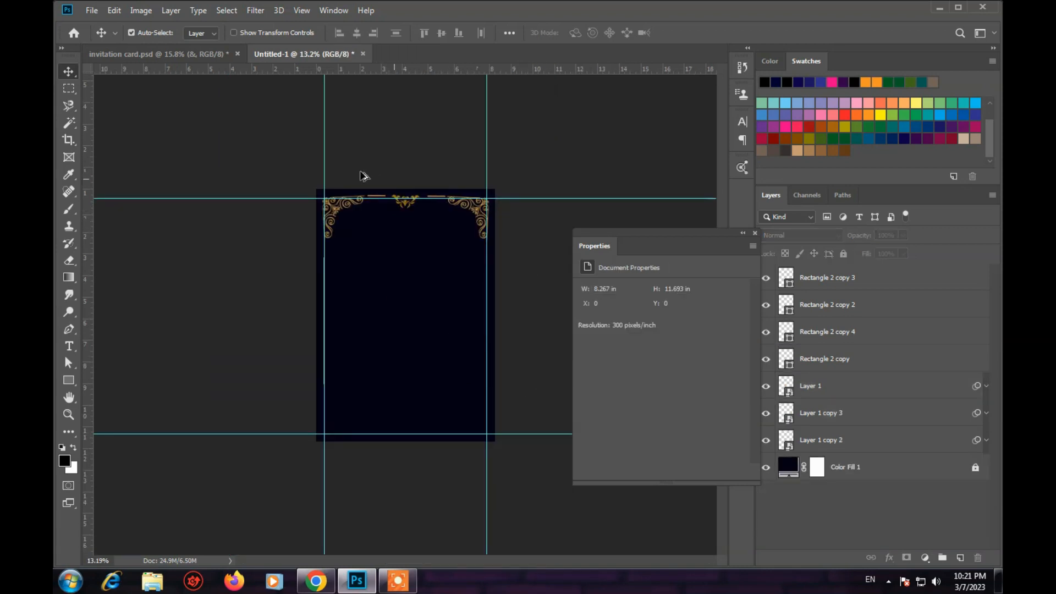
Step: Select the three ornament layers together: Layer 1, Layer 1 copy 3 and Layer 1 copy 2
scroll(305, 195, up, 2)
scroll(302, 173, up, 2)
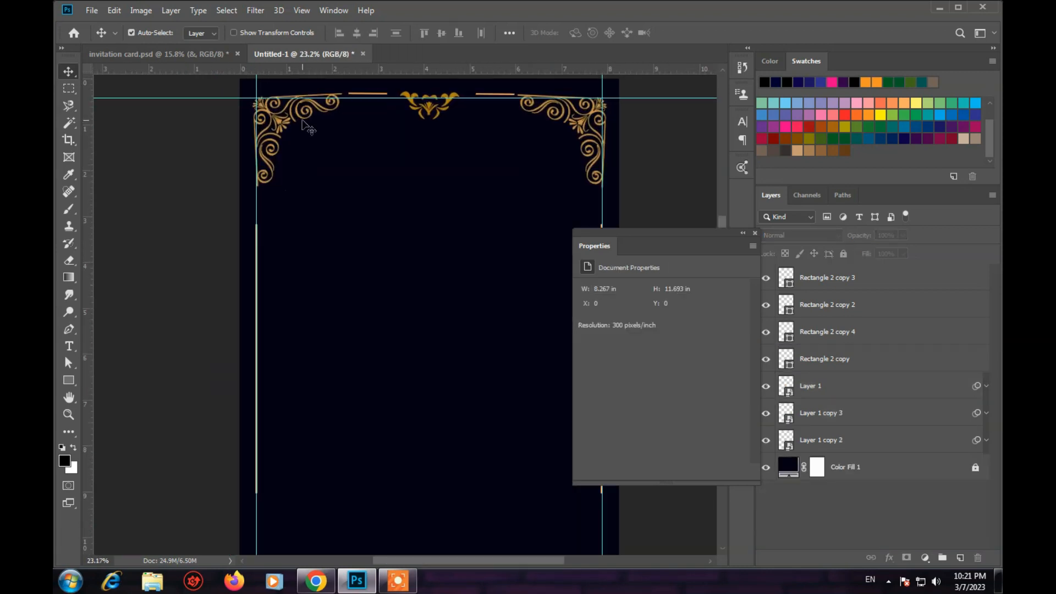
click(345, 110)
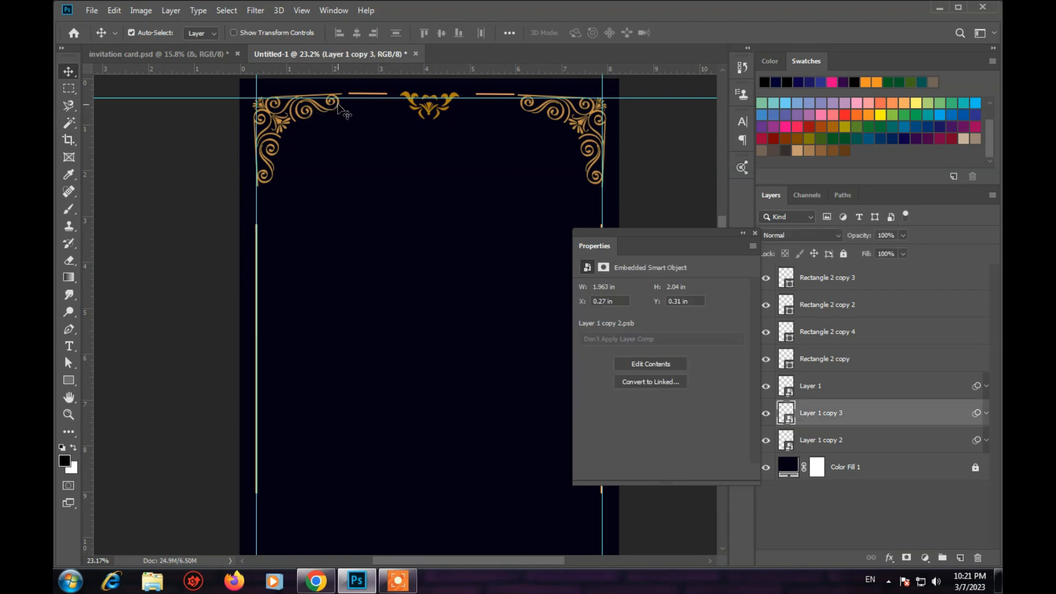
click(594, 163)
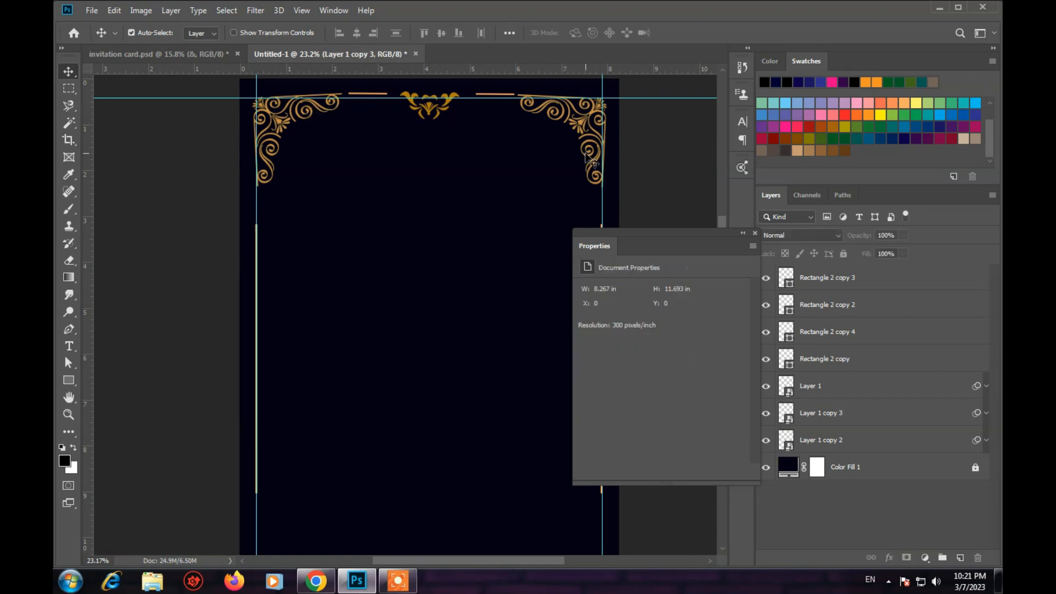
scroll(498, 130, up, 3)
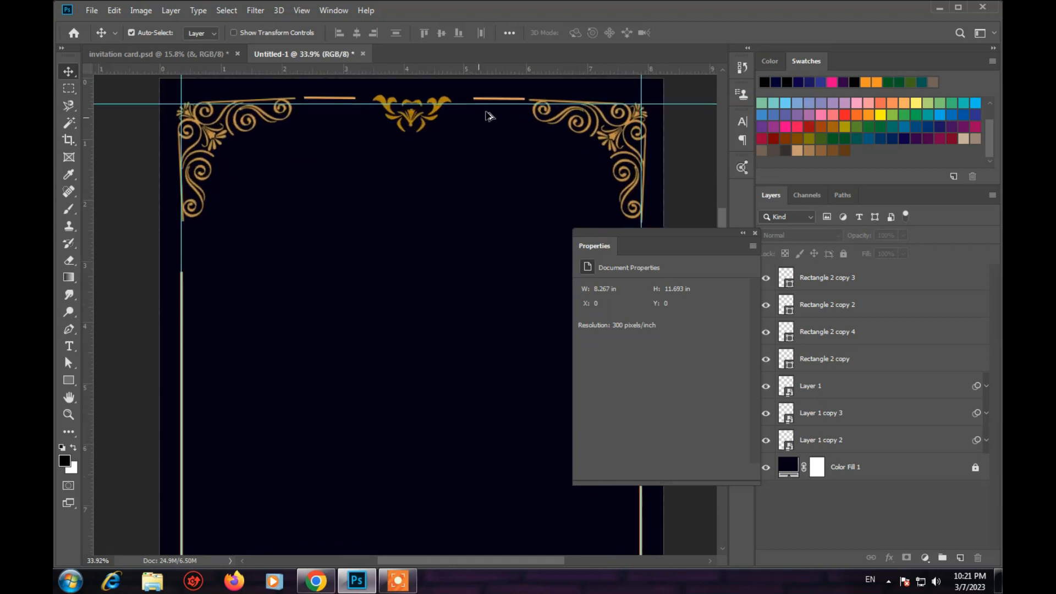
click(498, 99)
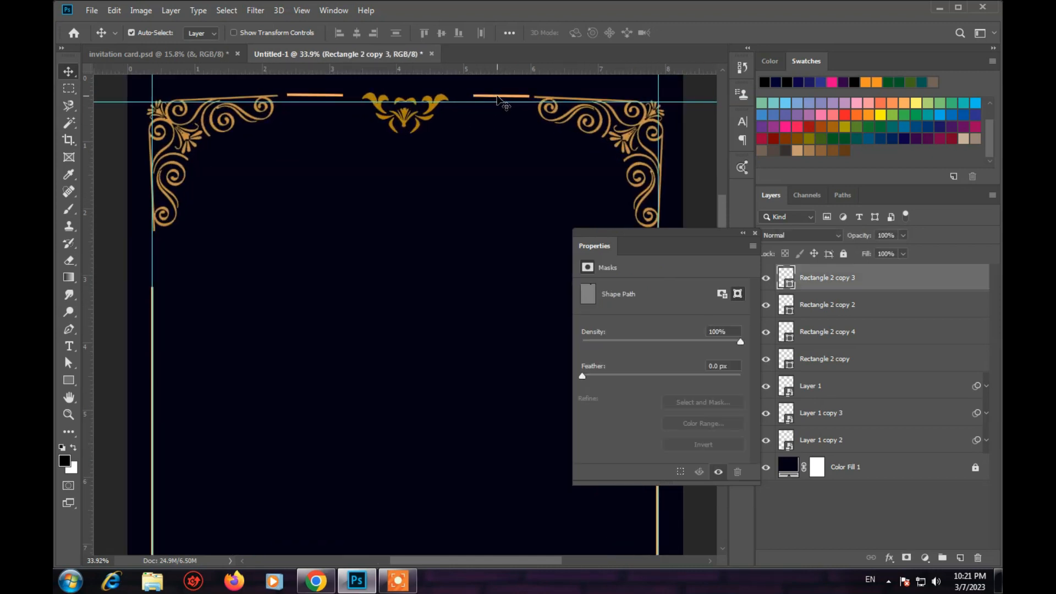
click(393, 128)
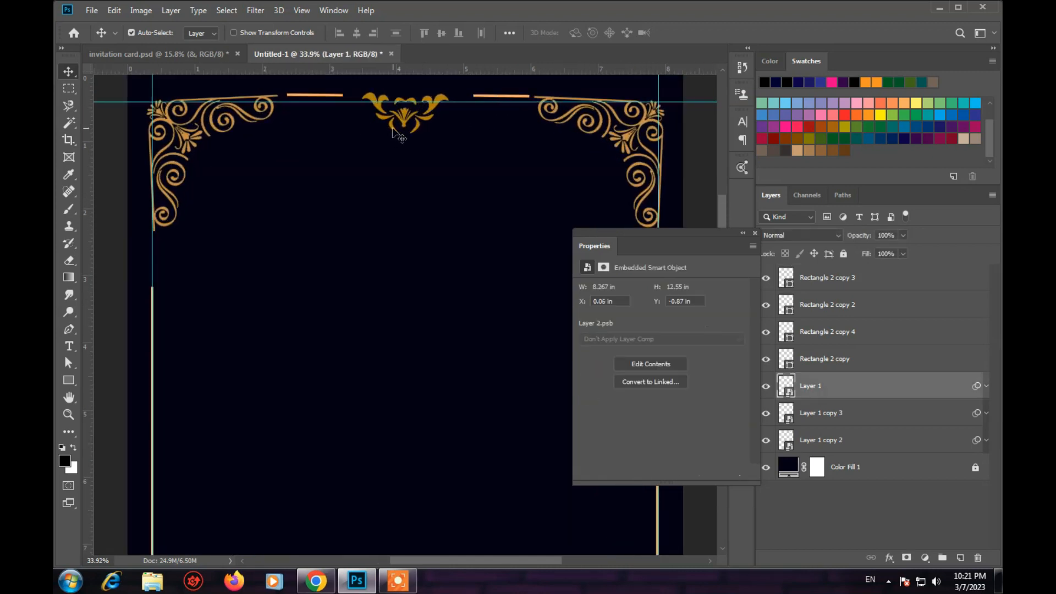
click(869, 448)
shift+click(850, 414)
shift+click(835, 385)
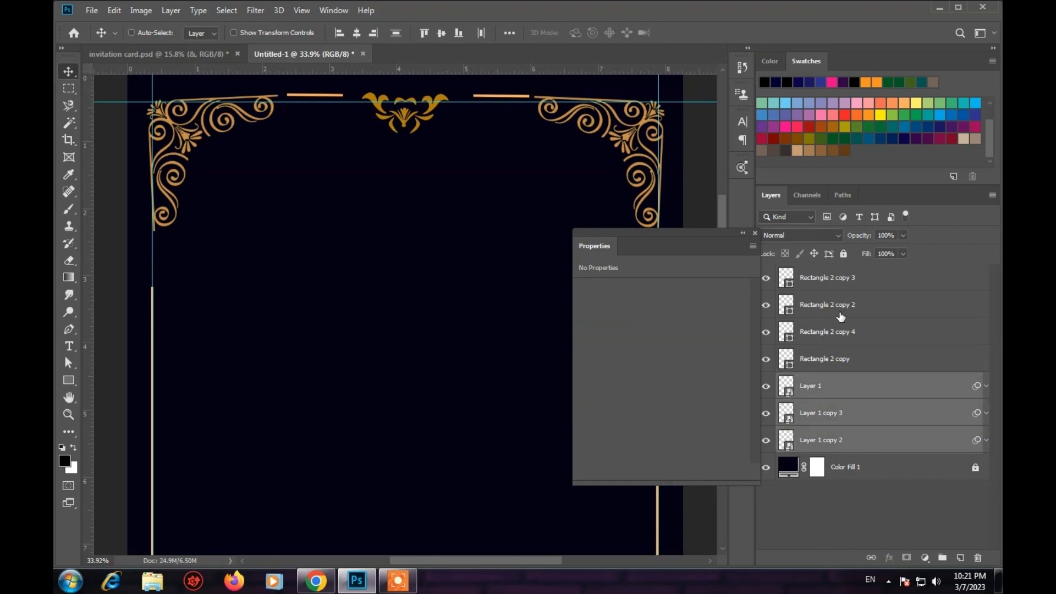
scroll(687, 331, down, 2)
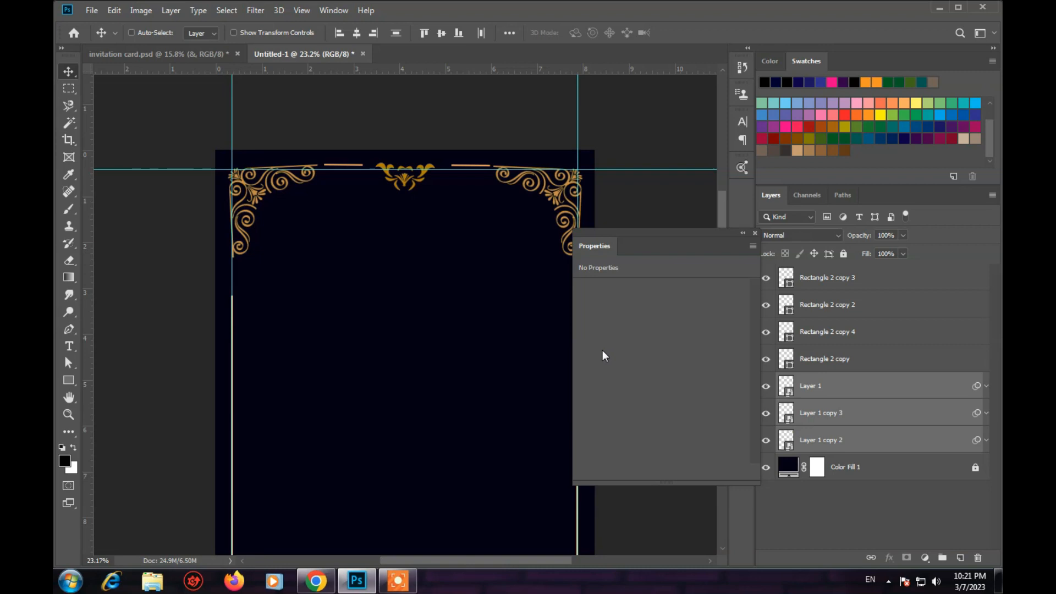
key(ctrl+t)
click(545, 231)
drag(503, 241, 502, 352)
drag(533, 275, 519, 302)
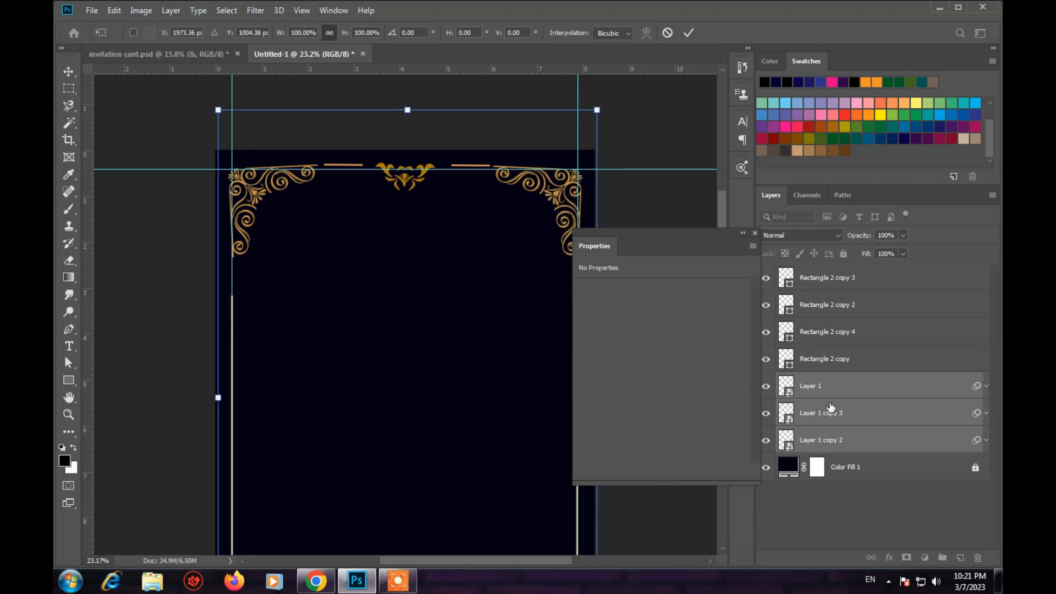
key(Return)
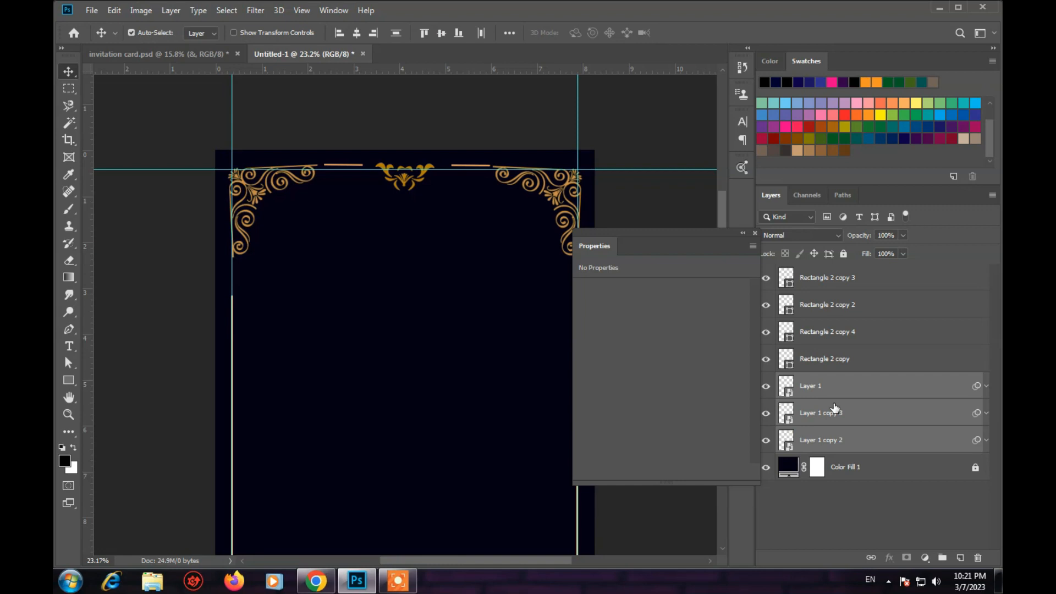
key(ctrl+t)
click(549, 231)
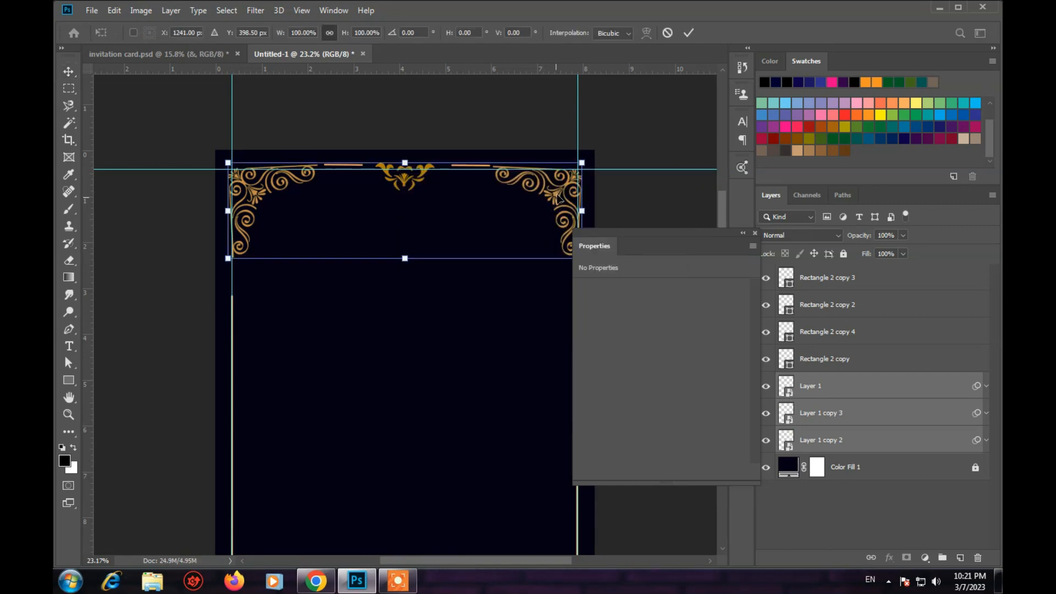
drag(558, 185, 554, 231)
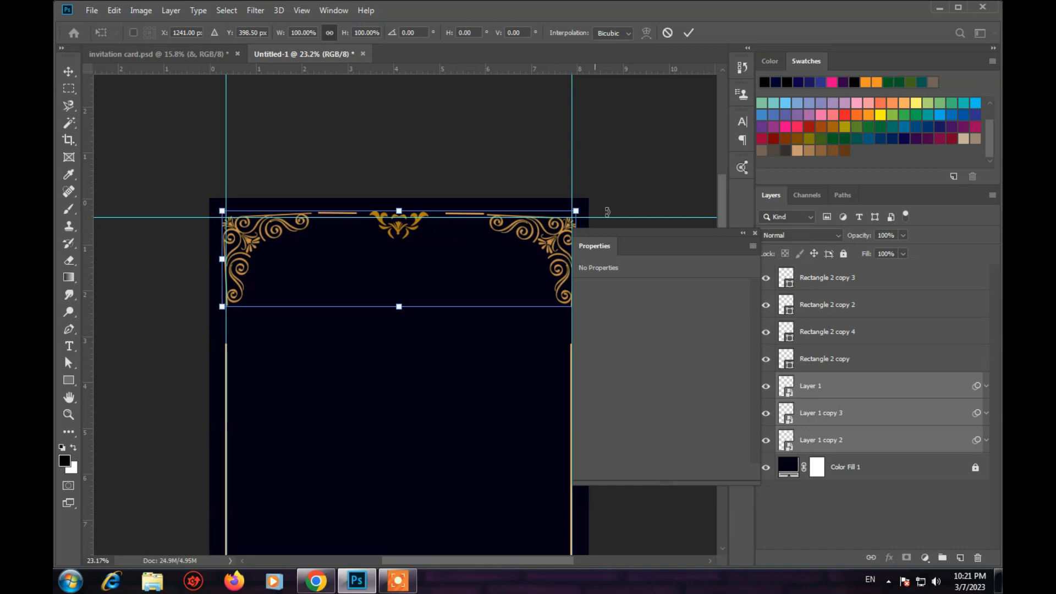
scroll(611, 175, down, 3)
scroll(520, 157, up, 3)
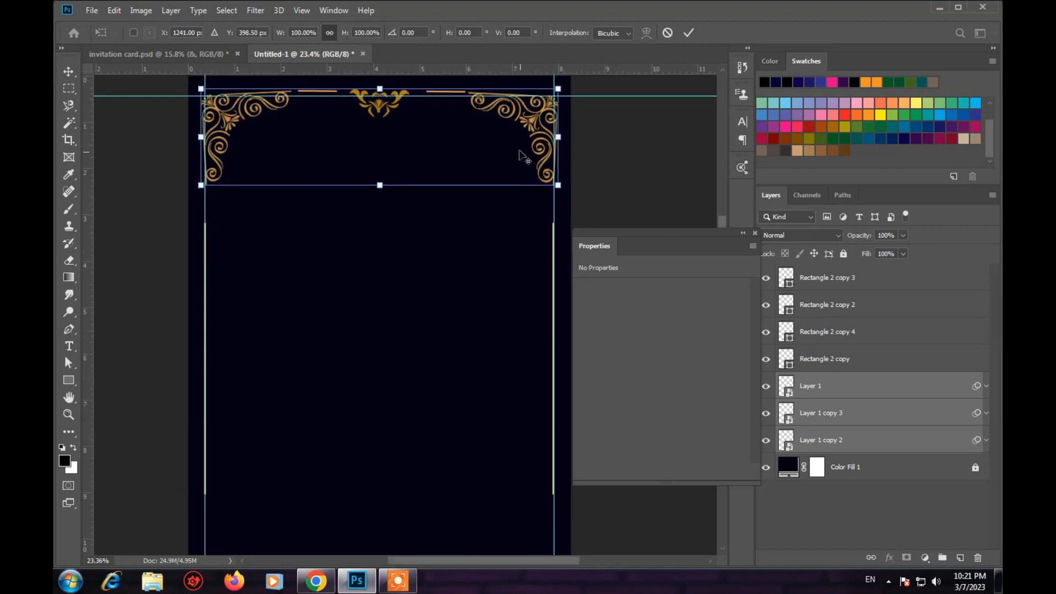
drag(533, 132, 531, 186)
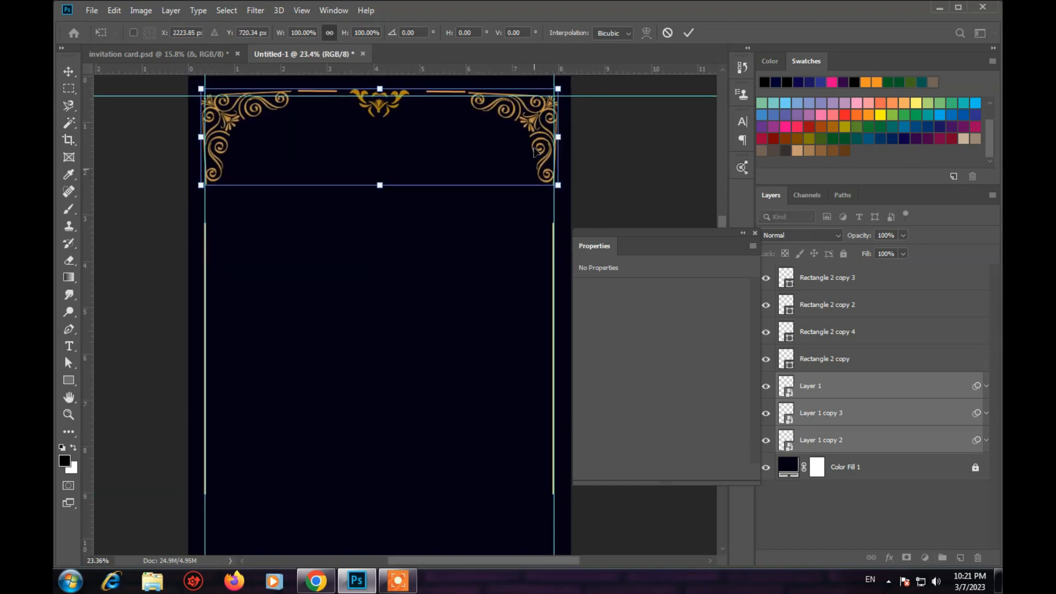
drag(539, 125, 520, 231)
key(Return)
Step: Duplicate the three selected top ornaments together and place the copies in the lower part of the card
drag(529, 187, 547, 387)
scroll(546, 387, down, 2)
scroll(496, 321, down, 3)
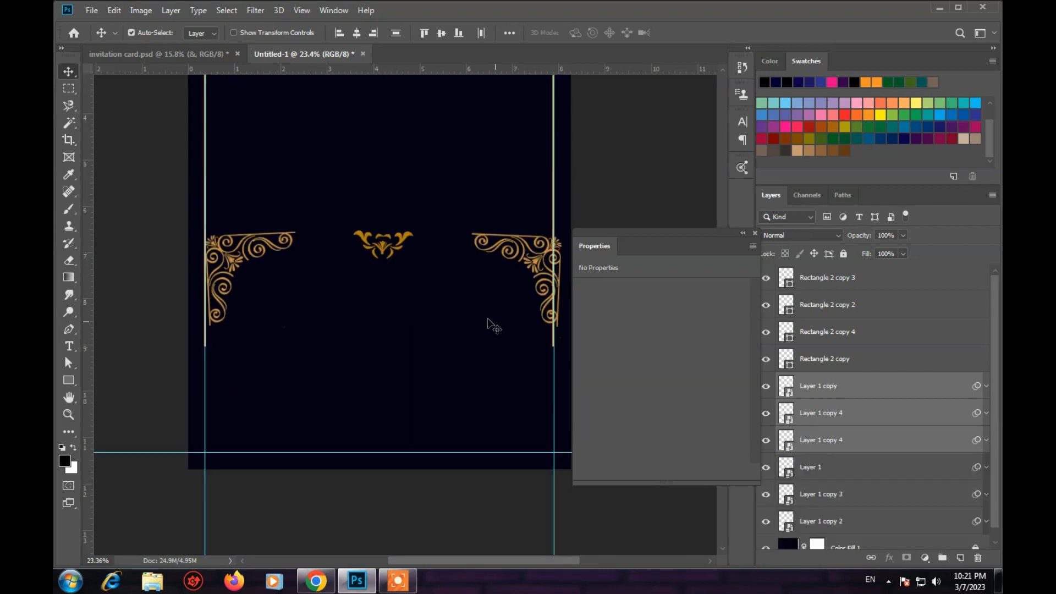
Step: Rotate the three ornament copies by about 179.12° and move them down to the card's lower horizontal guide
scroll(490, 325, right, 3)
key(ctrl+t)
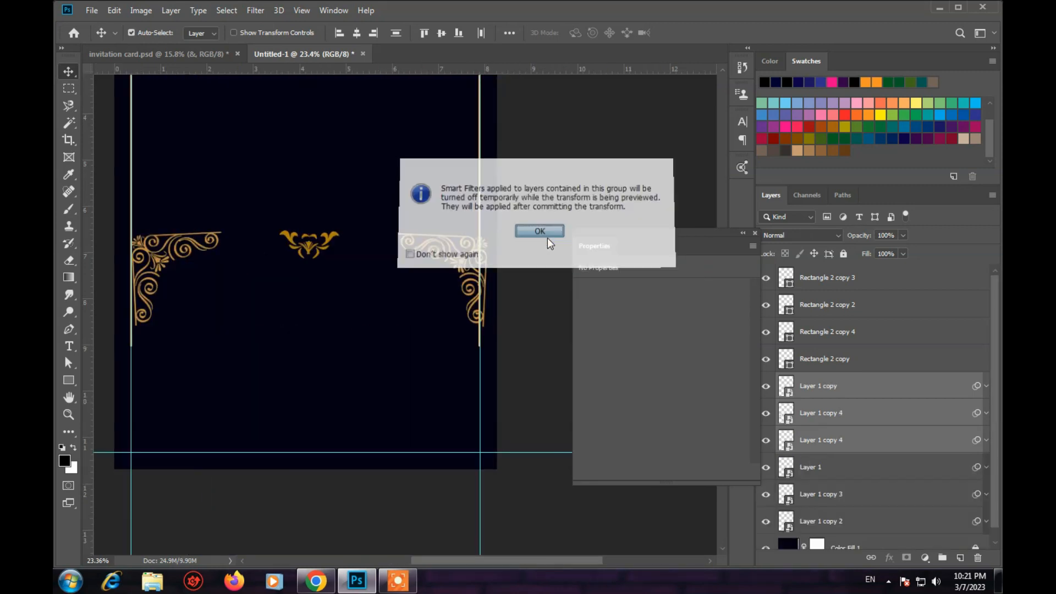
click(541, 231)
drag(500, 321, 250, 266)
drag(407, 317, 427, 440)
scroll(434, 432, left, 2)
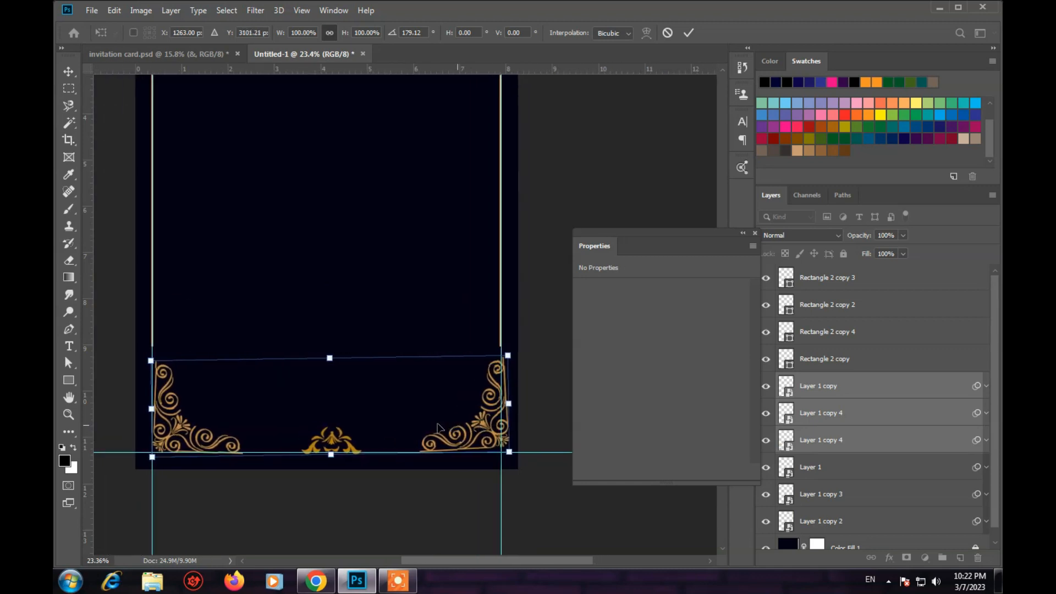
Step: Nudge the rotated ornaments left and down to X 1237.31 px, Y 3118.34 px between the vertical guides and apply the transform
scroll(438, 427, left, 2)
key(Left)
key(Left)
key(Left)
key(Left)
key(Left)
key(Left)
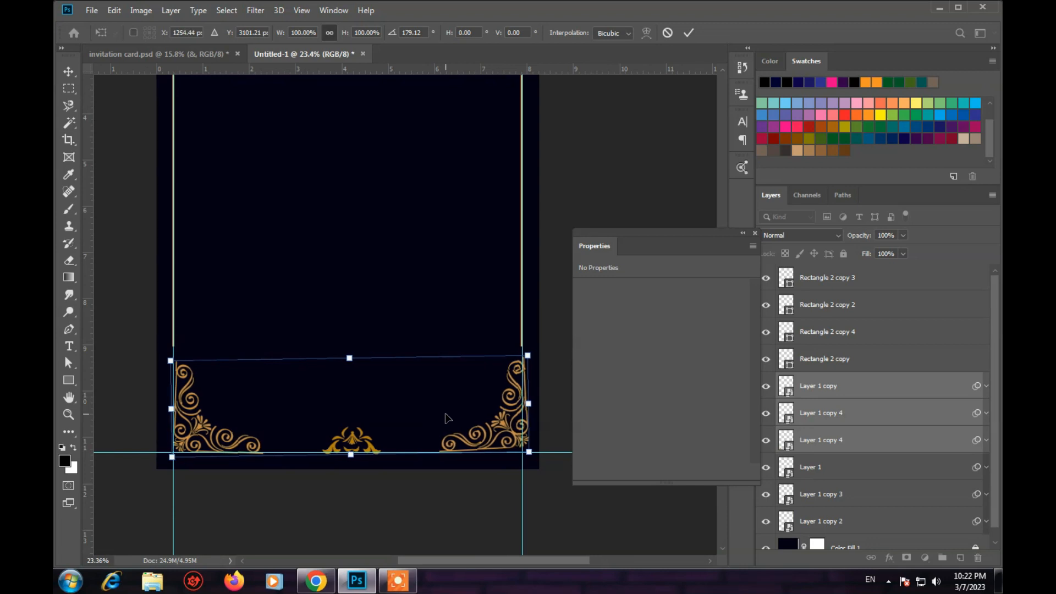
key(Left)
key(Down)
key(Down)
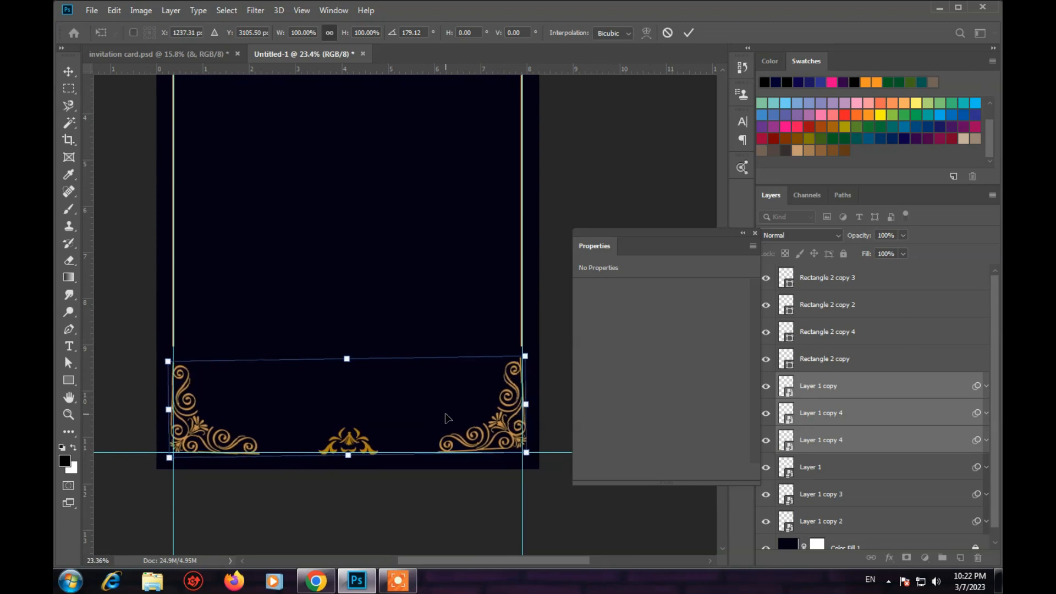
key(Up)
key(Down)
key(Down)
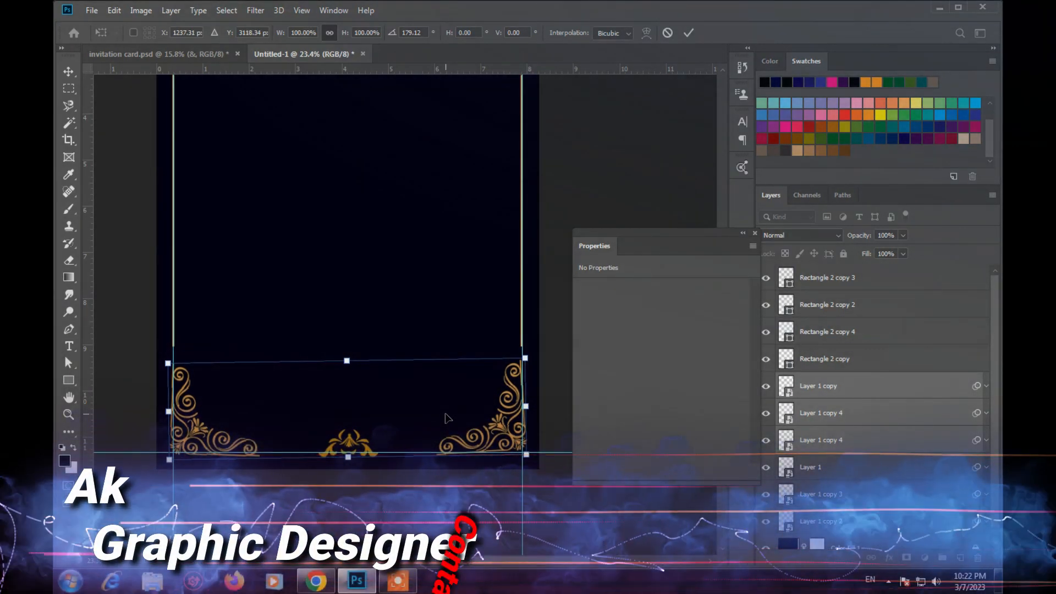
key(Return)
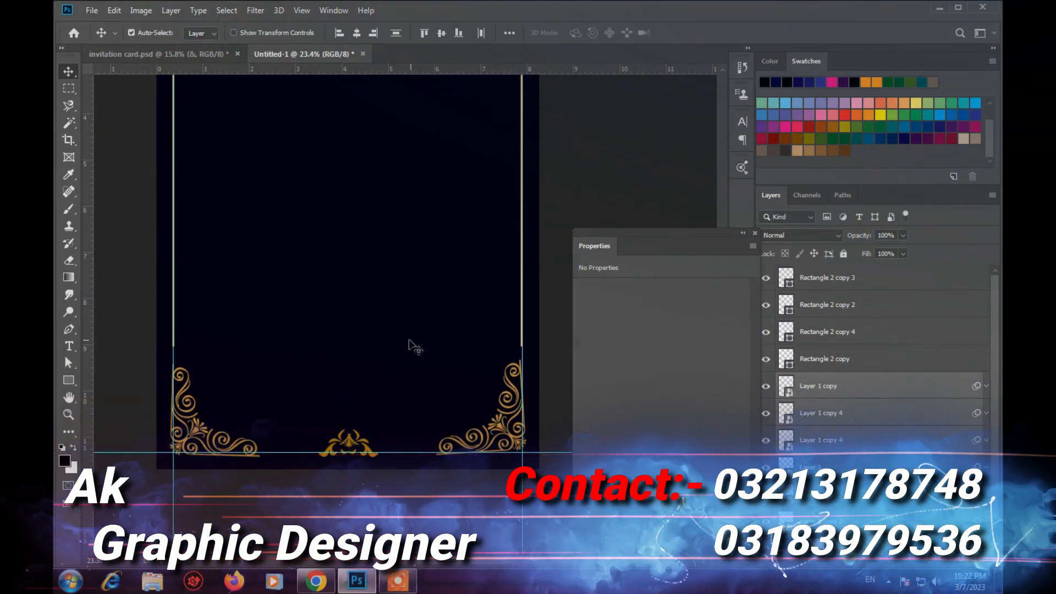
Step: Duplicate a short horizontal line from the card's top edge into the bottom gap between the left corner and centre ornaments
scroll(452, 297, down, 4)
scroll(438, 300, up, 2)
click(418, 291)
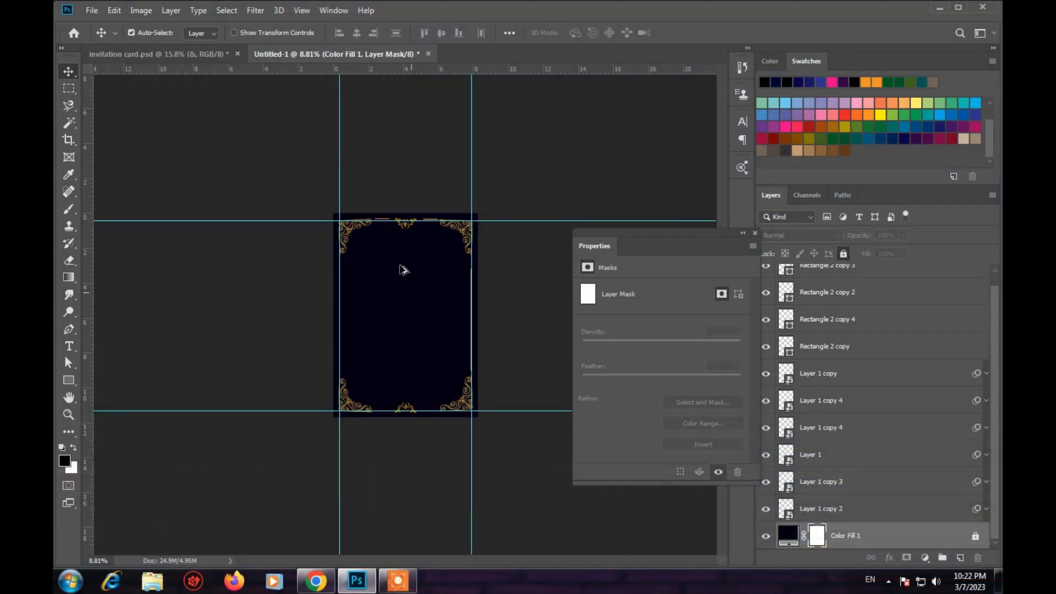
scroll(453, 132, up, 1)
click(456, 114)
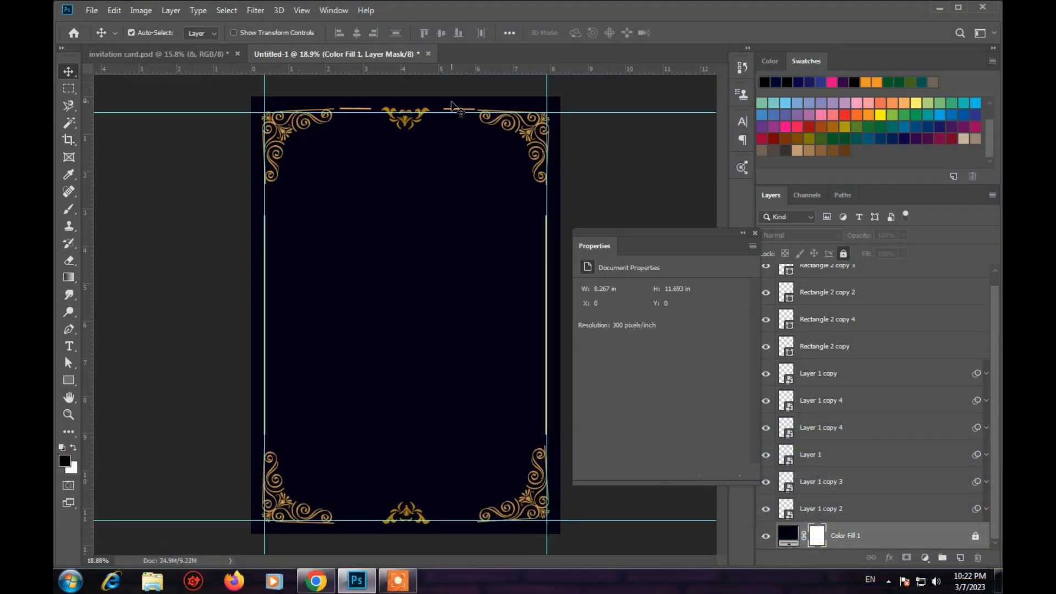
drag(454, 112, 352, 520)
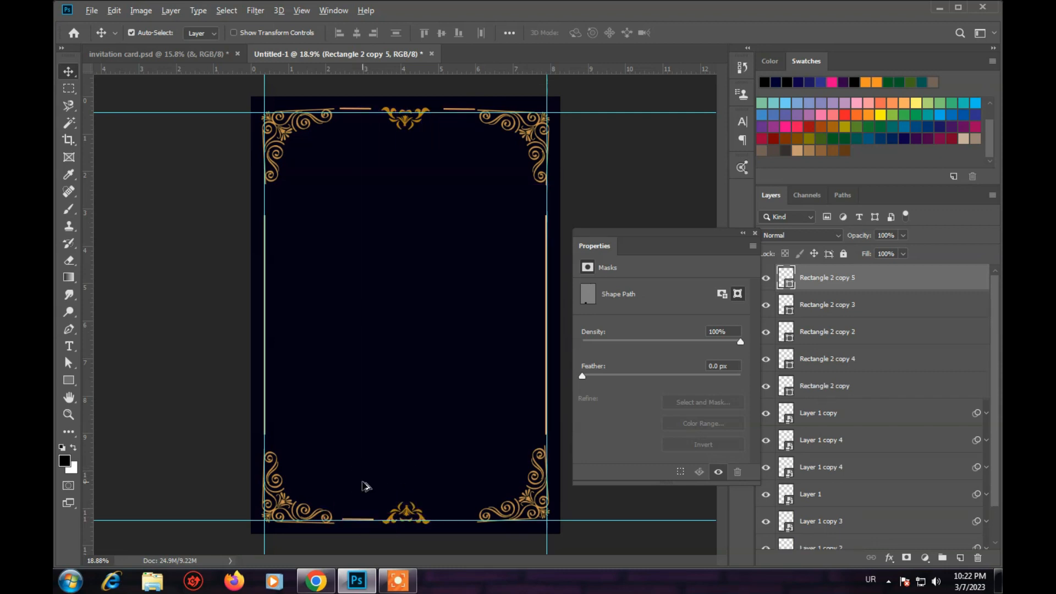
Step: Nudge the copied bottom line down until it is level with the lower edge of the left corner ornament
scroll(366, 486, up, 5)
key(Down)
key(Down)
key(Down)
key(Down)
key(Down)
key(Down)
key(Down)
key(Down)
key(Down)
key(Down)
key(Down)
key(Down)
key(Down)
key(Down)
key(Down)
key(Down)
key(Down)
key(Down)
key(Down)
key(Down)
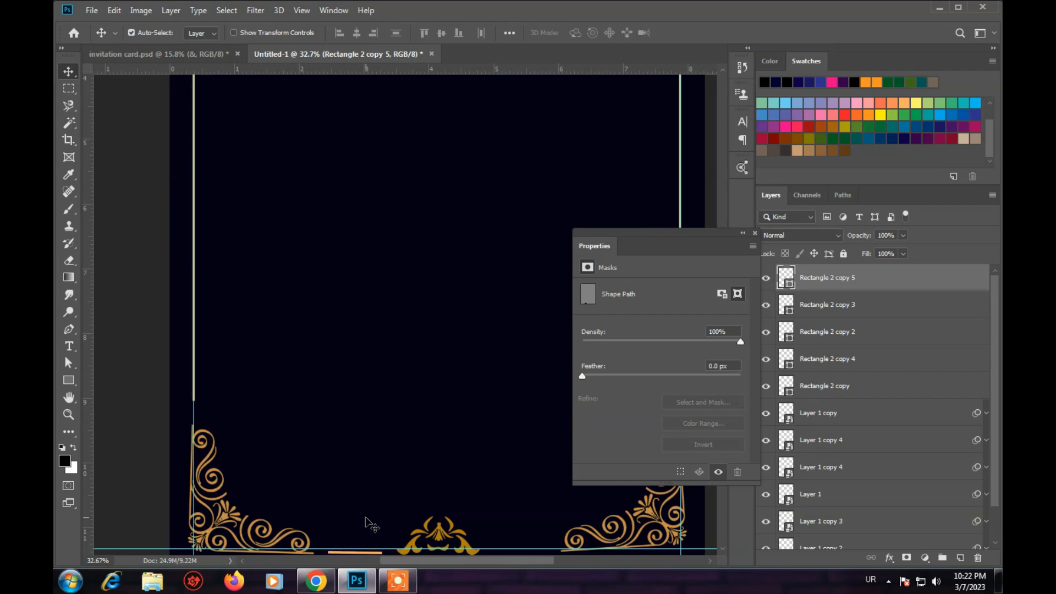
scroll(366, 517, down, 3)
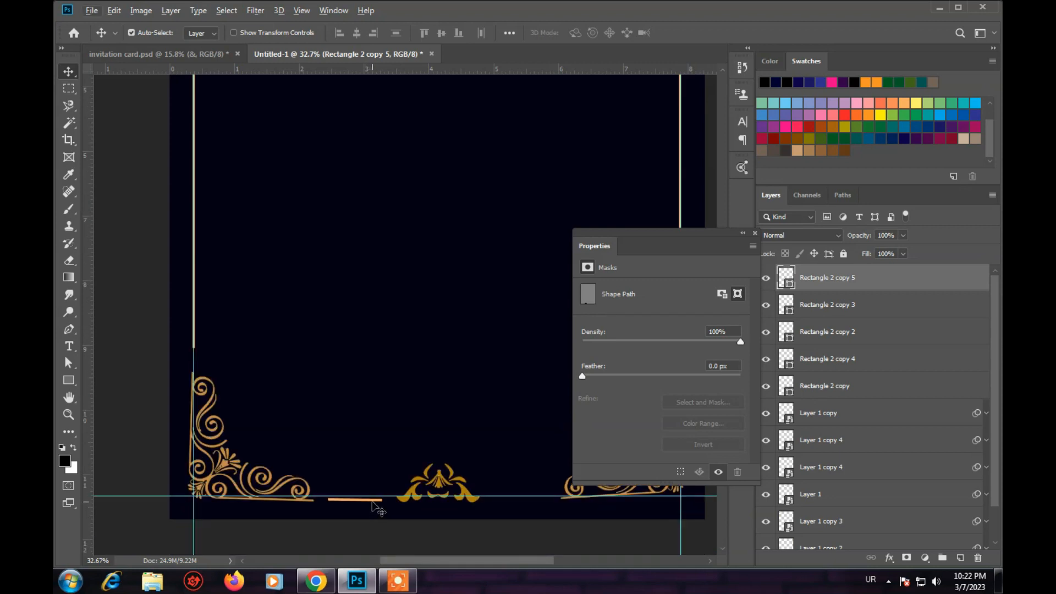
Step: Duplicate the bottom line into the gap between the centre and right corner ornaments and nudge the copy slightly left
click(472, 509)
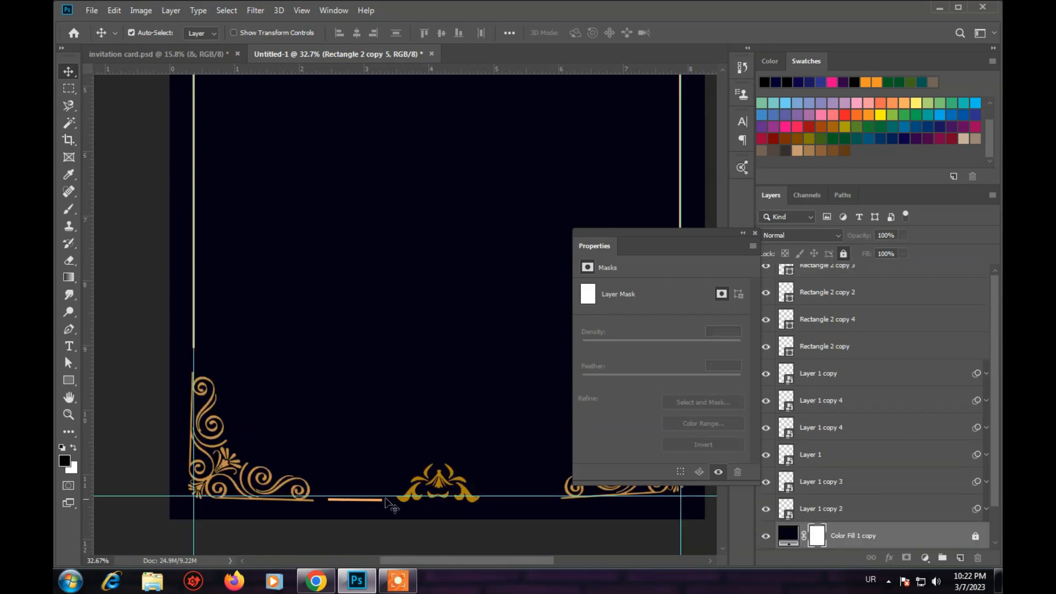
click(365, 504)
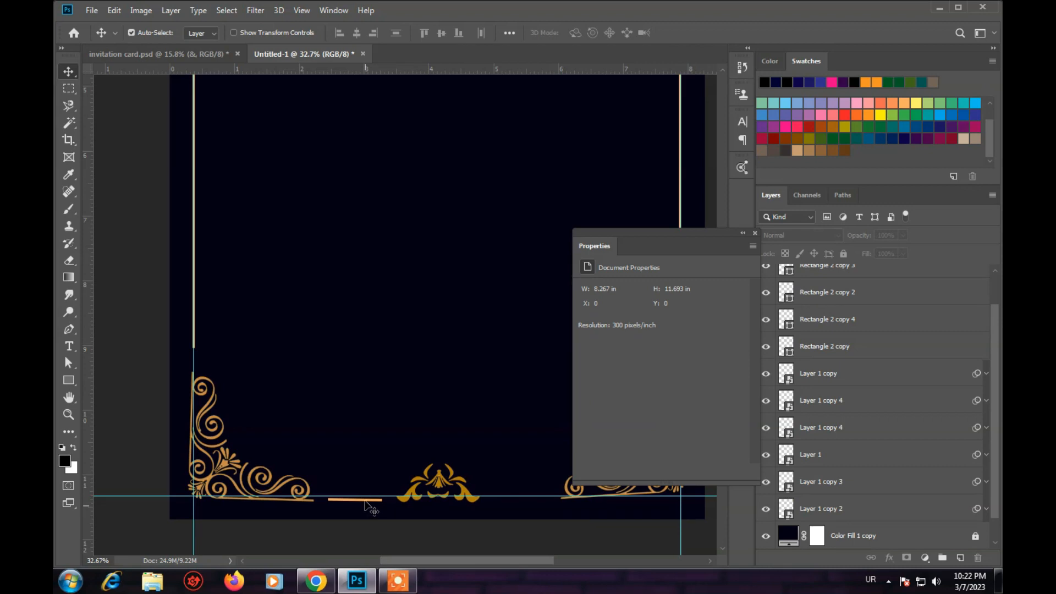
drag(372, 508, 540, 502)
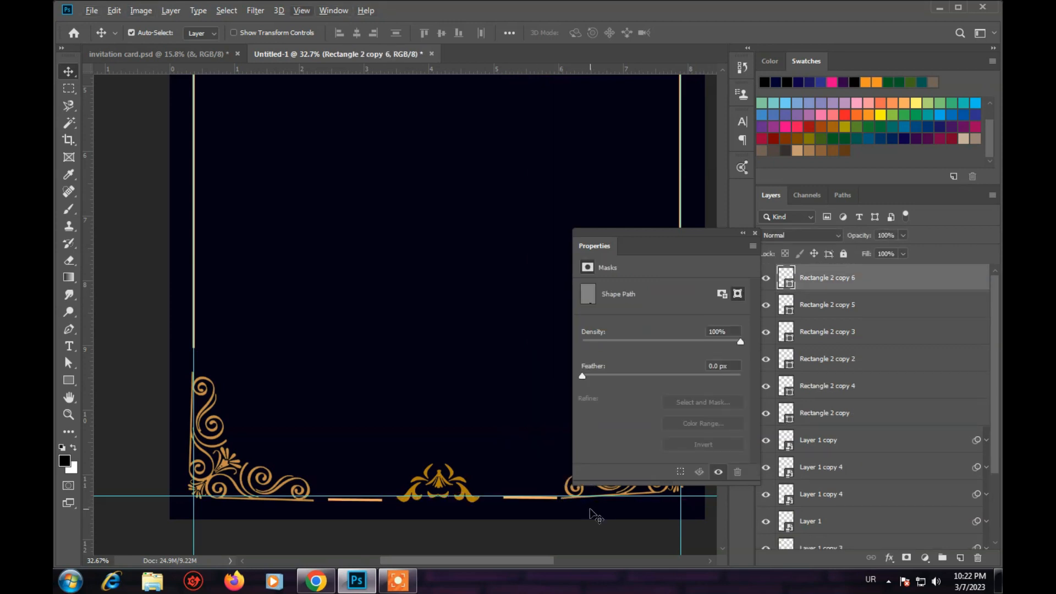
scroll(547, 509, up, 3)
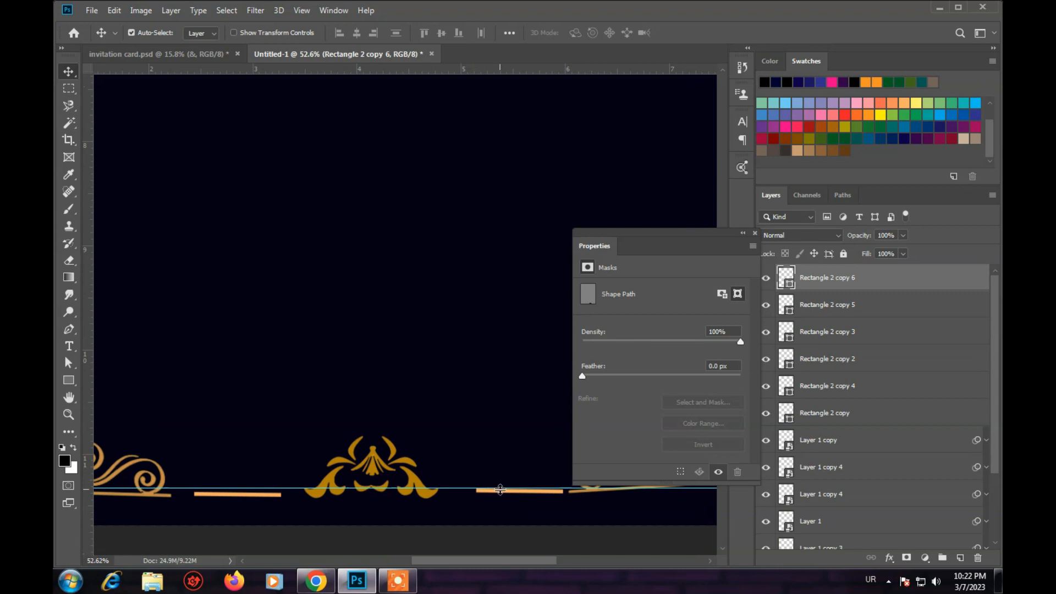
key(Left)
key(Left)
key(Left)
key(Left)
key(Left)
key(Left)
scroll(458, 435, down, 5)
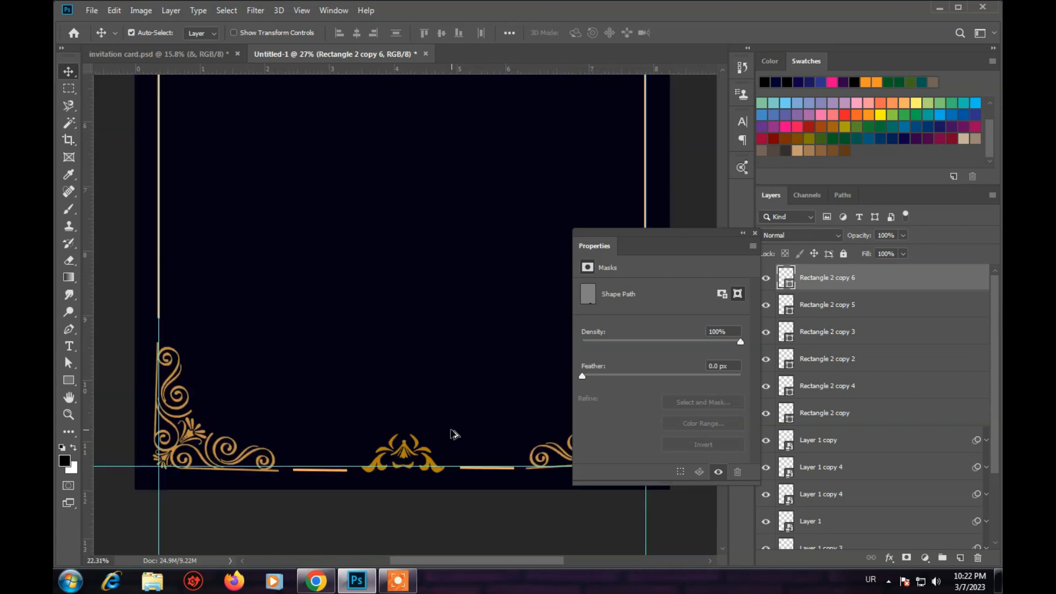
scroll(383, 347, up, 2)
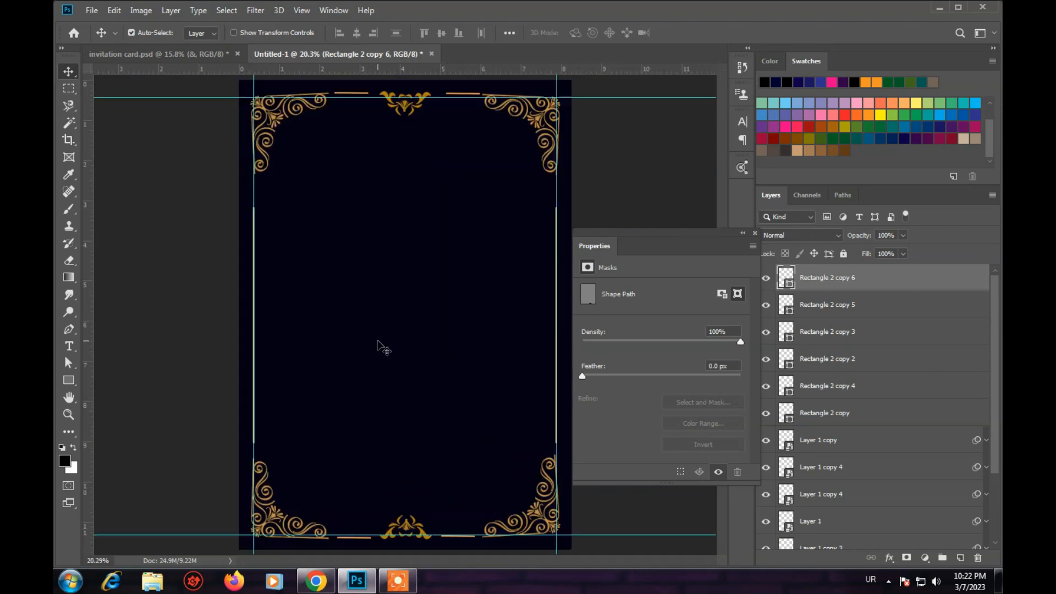
scroll(384, 346, down, 4)
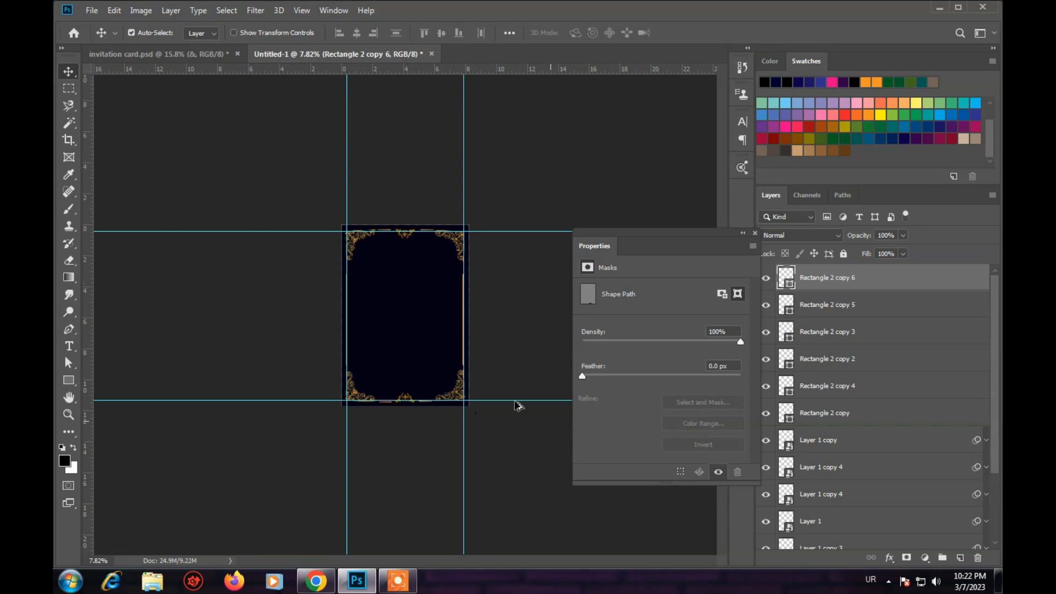
Step: Paint a large soft blue glow in the centre of the card on Layer 2 with the 1736 px brush
scroll(404, 313, up, 1)
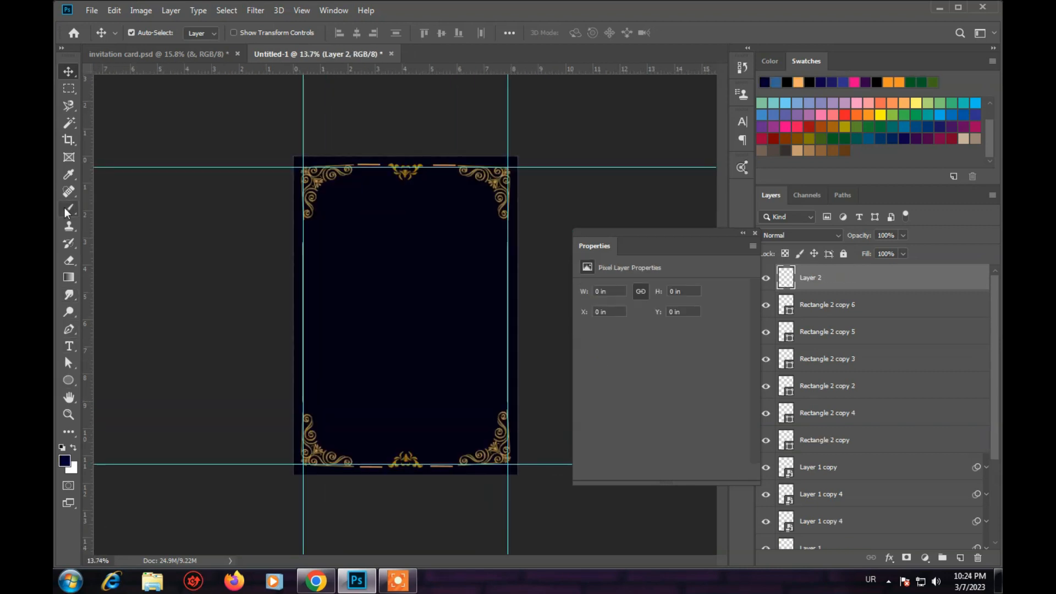
click(67, 209)
click(401, 325)
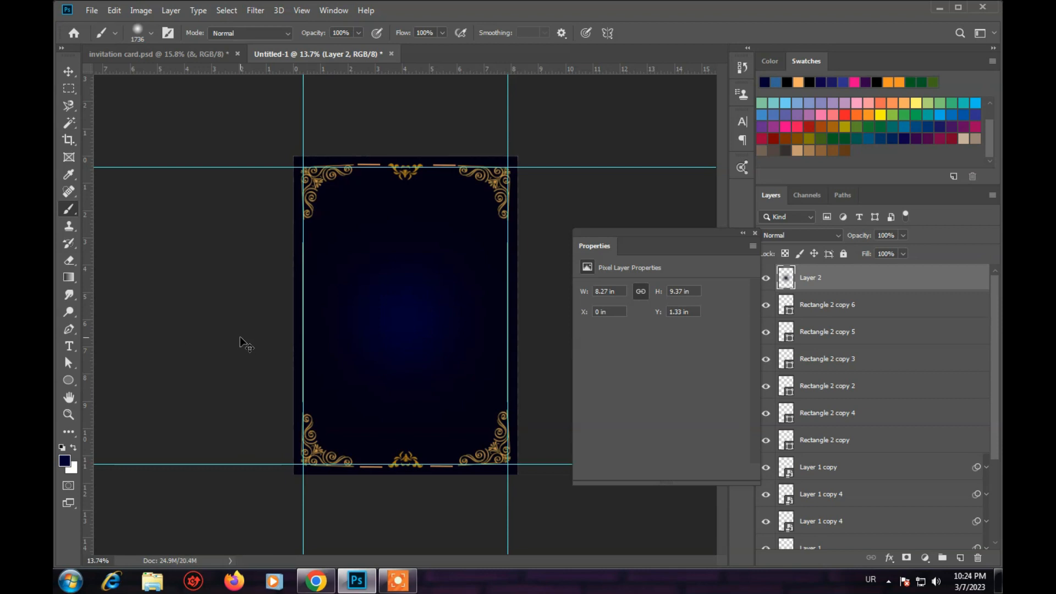
key(ctrl+y)
key(ctrl+t)
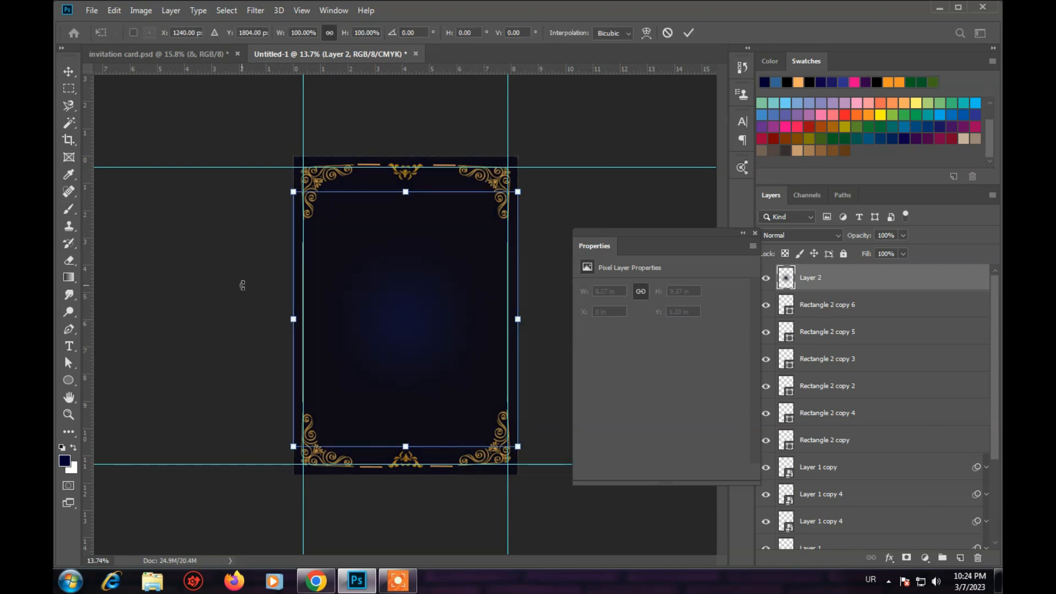
click(68, 71)
key(ctrl+z)
key(ctrl+z)
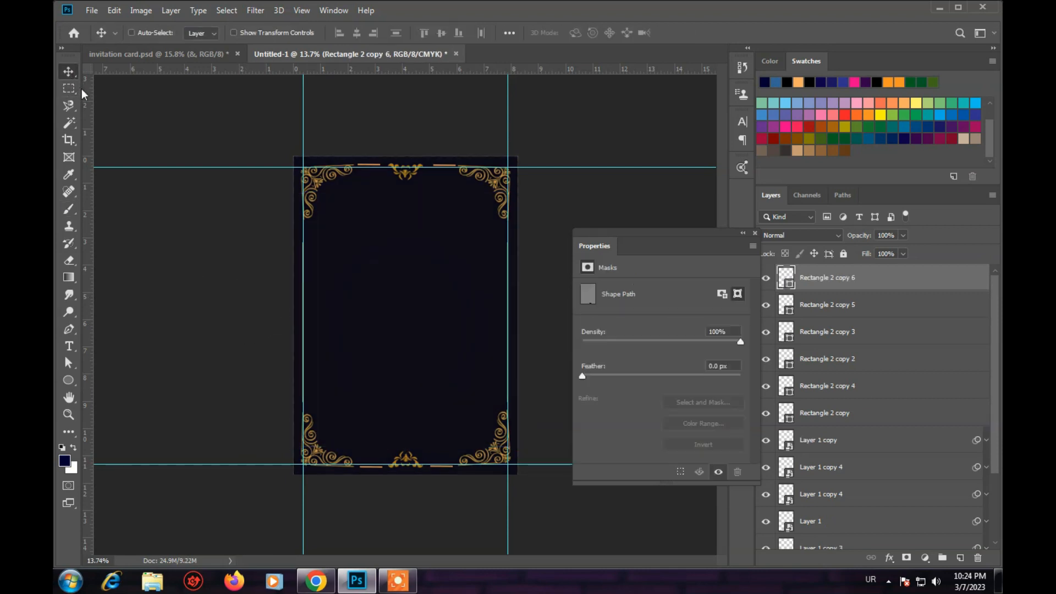
key(ctrl+shift+z)
key(ctrl+y)
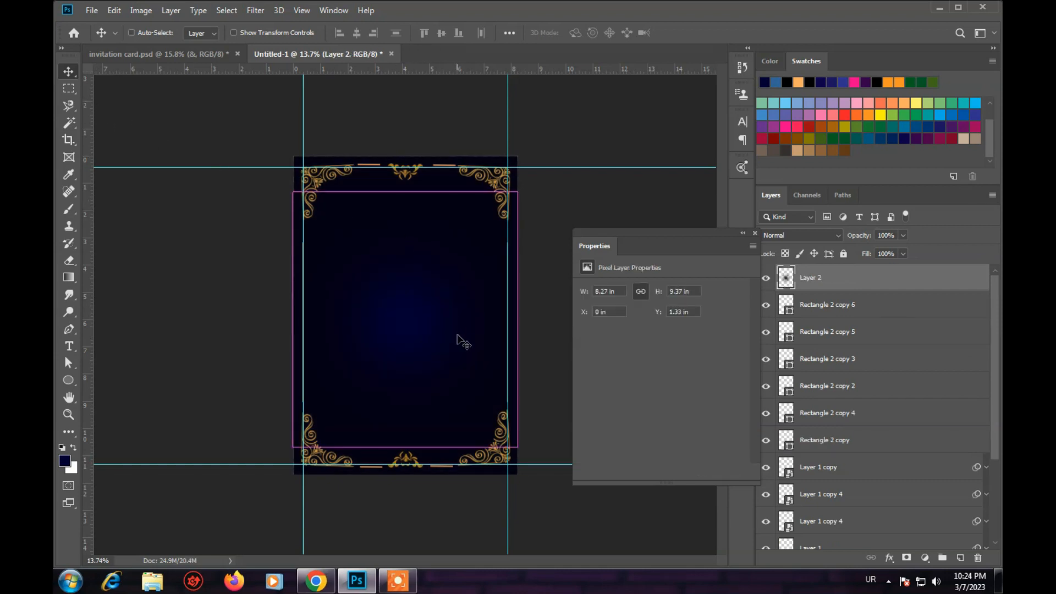
Step: Stretch the blue glow layer to about 12.27 by 8.76 in, centre it on the card and deselect it
key(ctrl+t)
drag(294, 318, 218, 320)
drag(513, 323, 552, 324)
drag(293, 288, 337, 298)
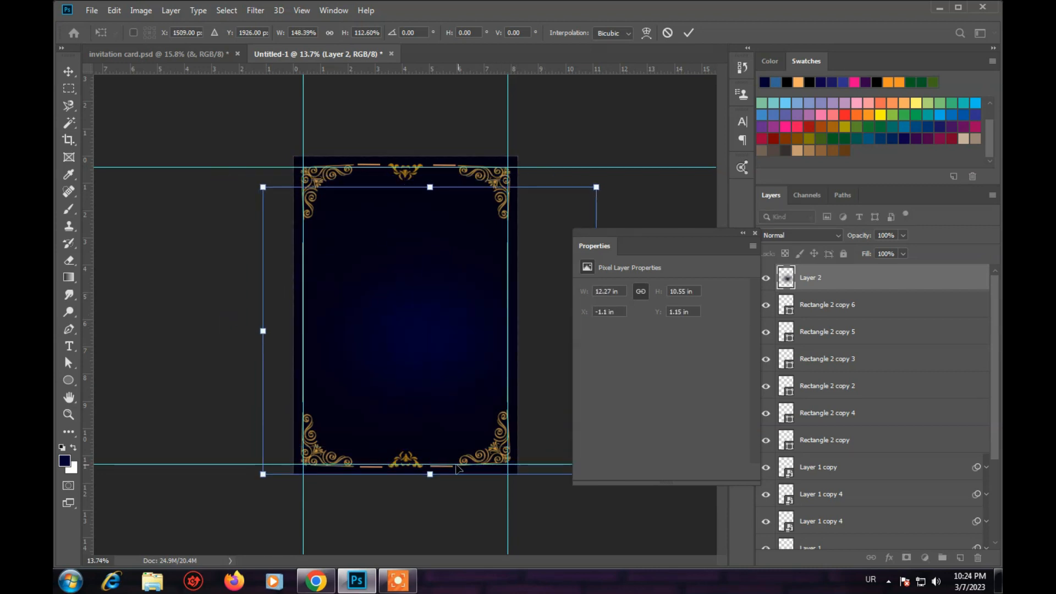
drag(430, 476, 430, 420)
drag(438, 347, 423, 349)
drag(404, 204, 405, 198)
key(Return)
drag(415, 311, 421, 309)
scroll(421, 309, down, 4)
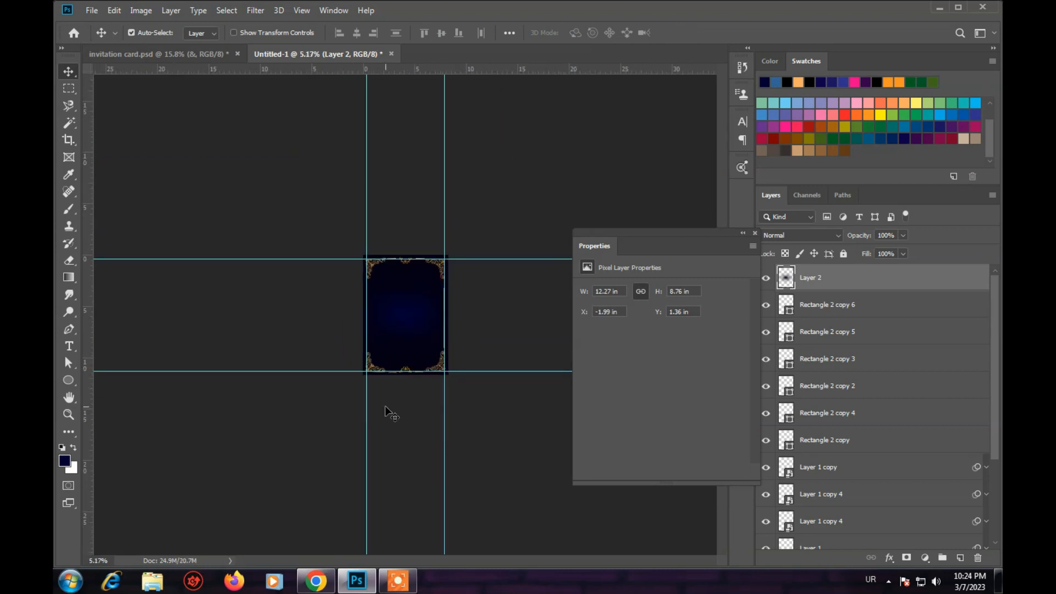
click(385, 405)
Step: Try to add a 12 pt text line near the centre of the card
scroll(345, 375, up, 3)
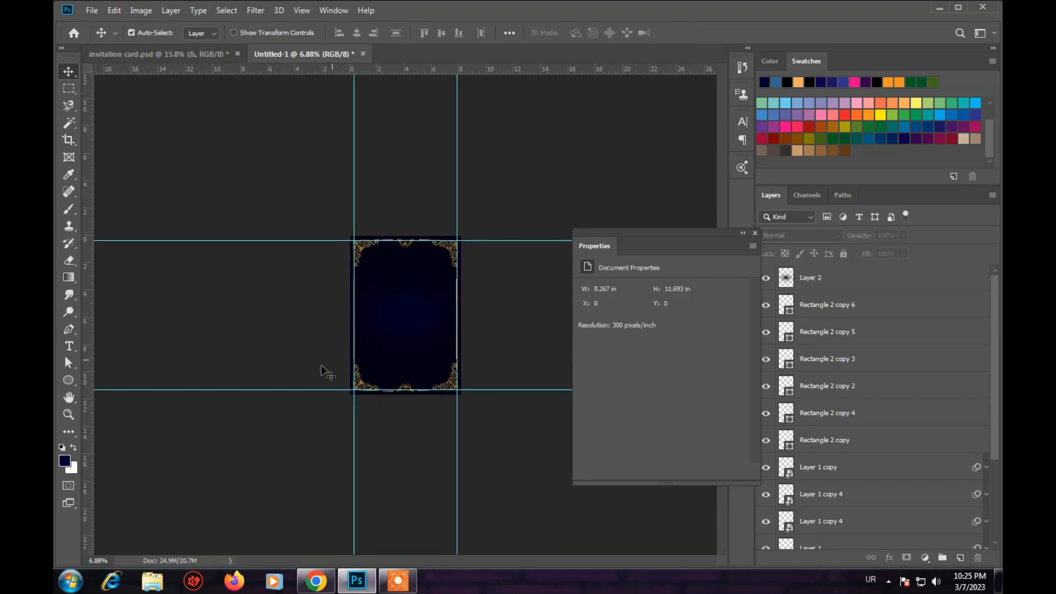
click(69, 346)
click(400, 310)
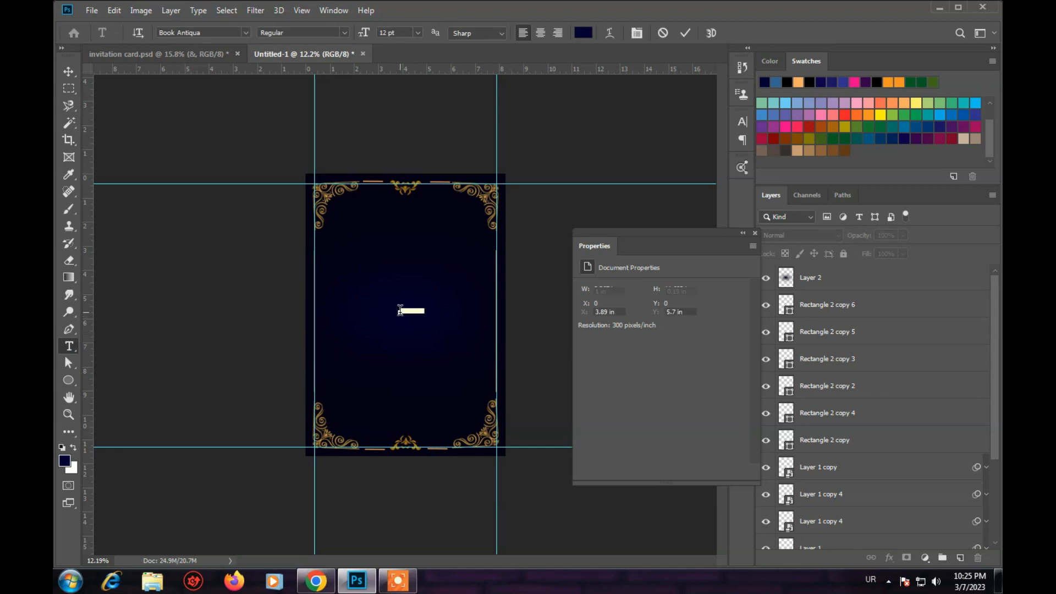
key(BackSpace)
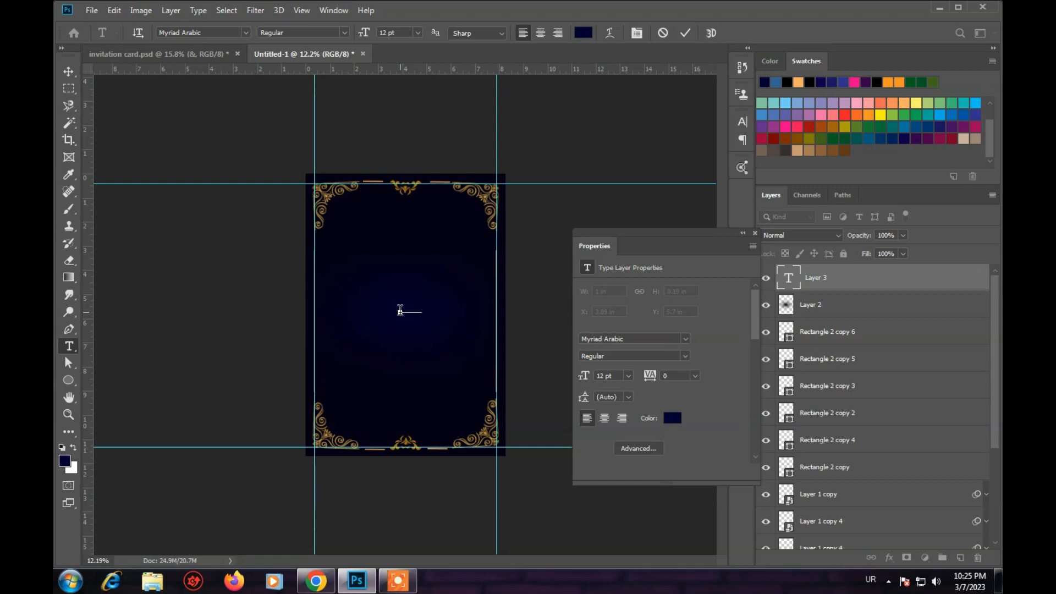
click(68, 77)
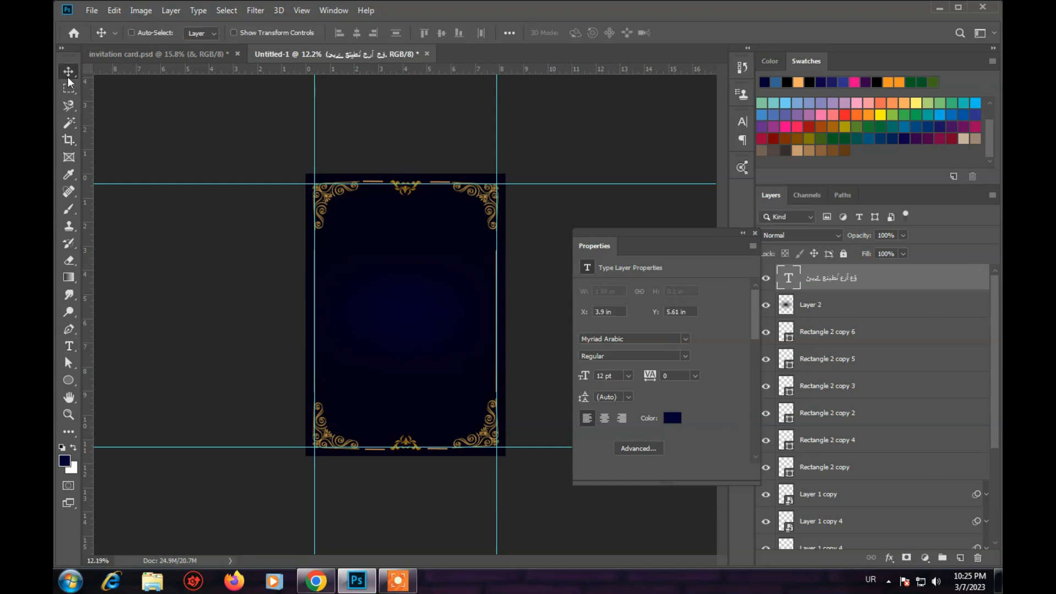
key(ctrl+plus)
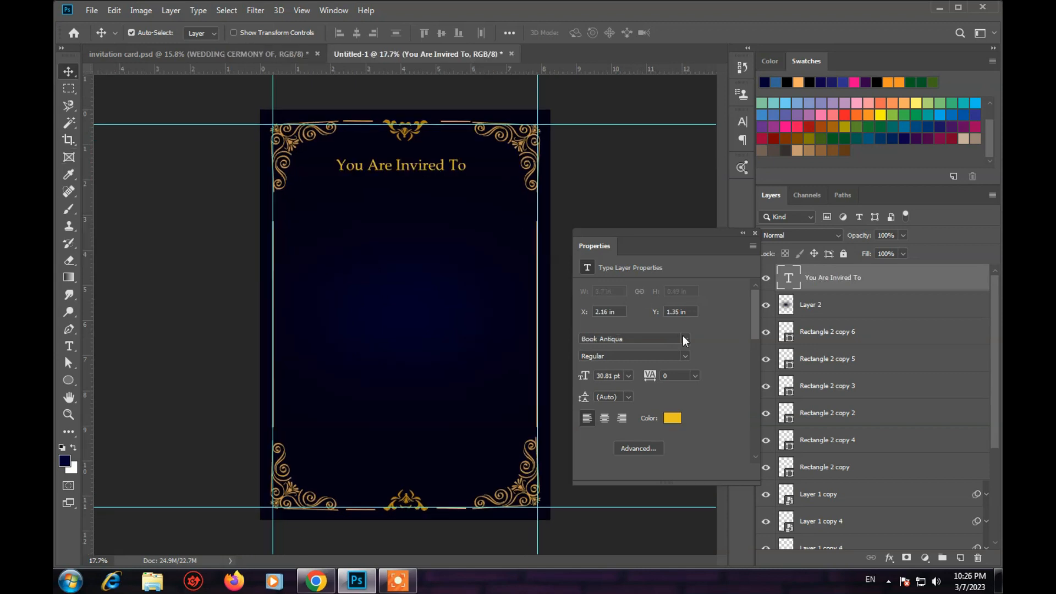
Step: Set the invitation heading's font to Myriad Variable Concept Bold SemiExtended
click(685, 340)
text(m)
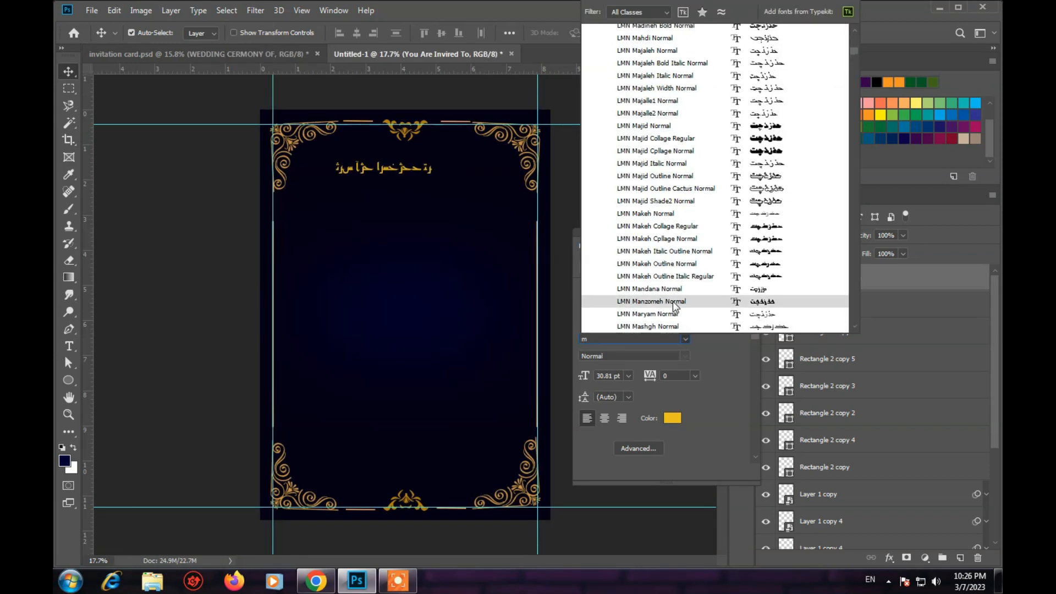
text(y)
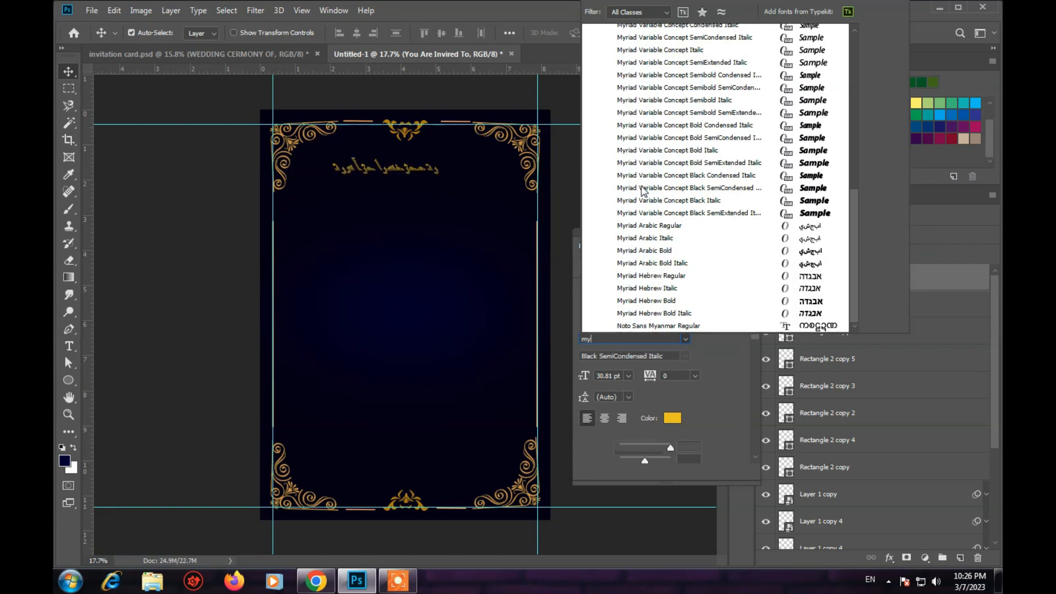
scroll(694, 309, up, 5)
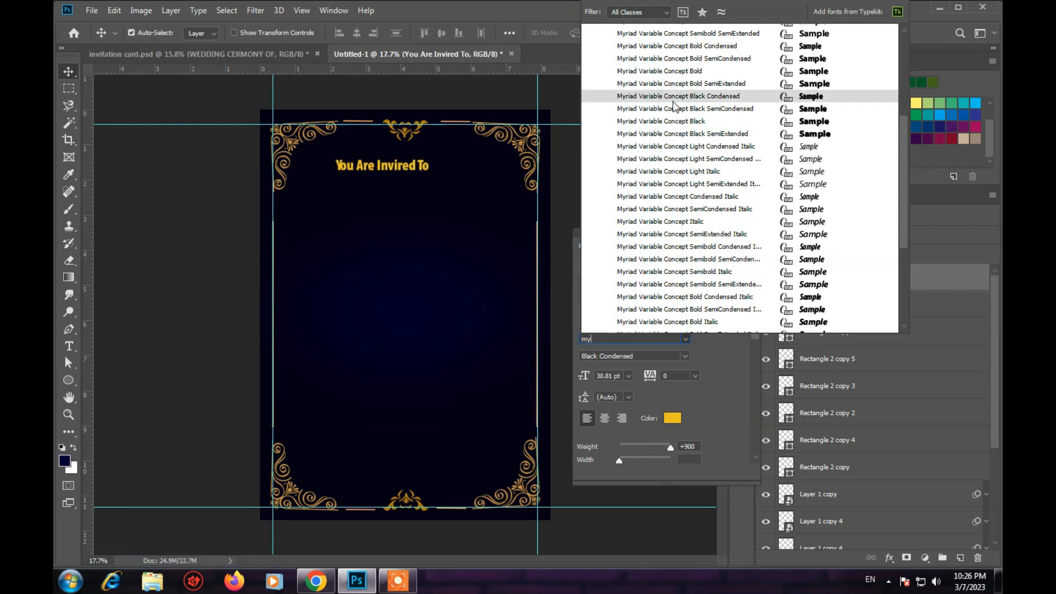
click(672, 85)
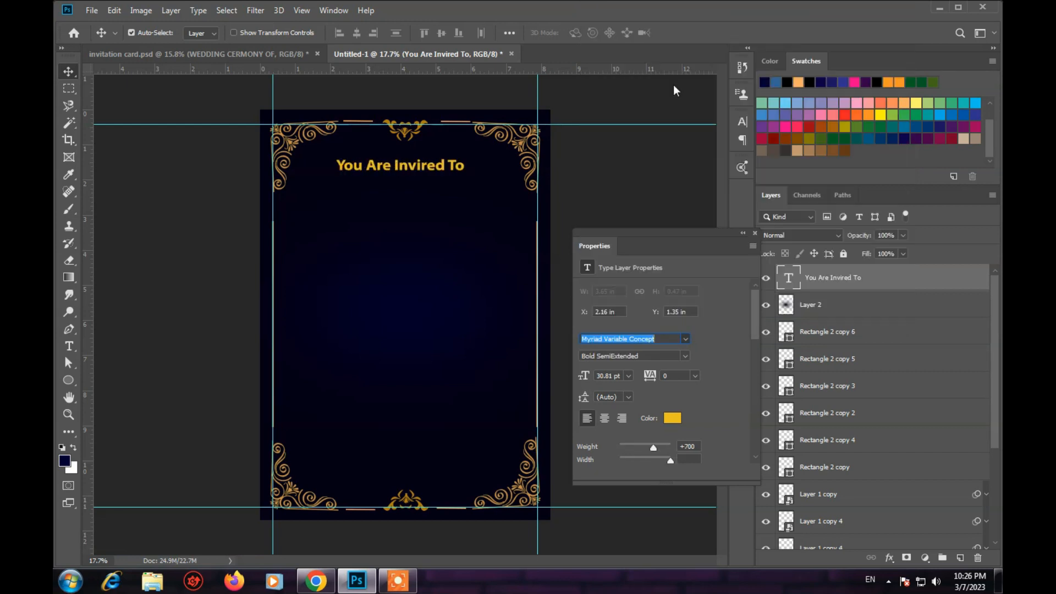
key(ctrl+z)
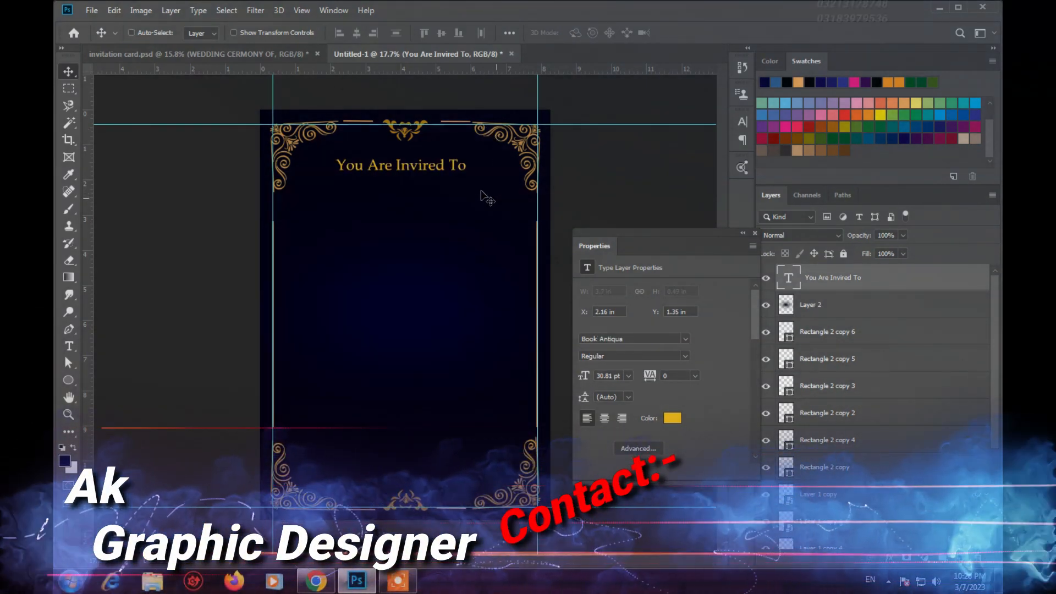
key(ctrl+shift+z)
key(ctrl+minus)
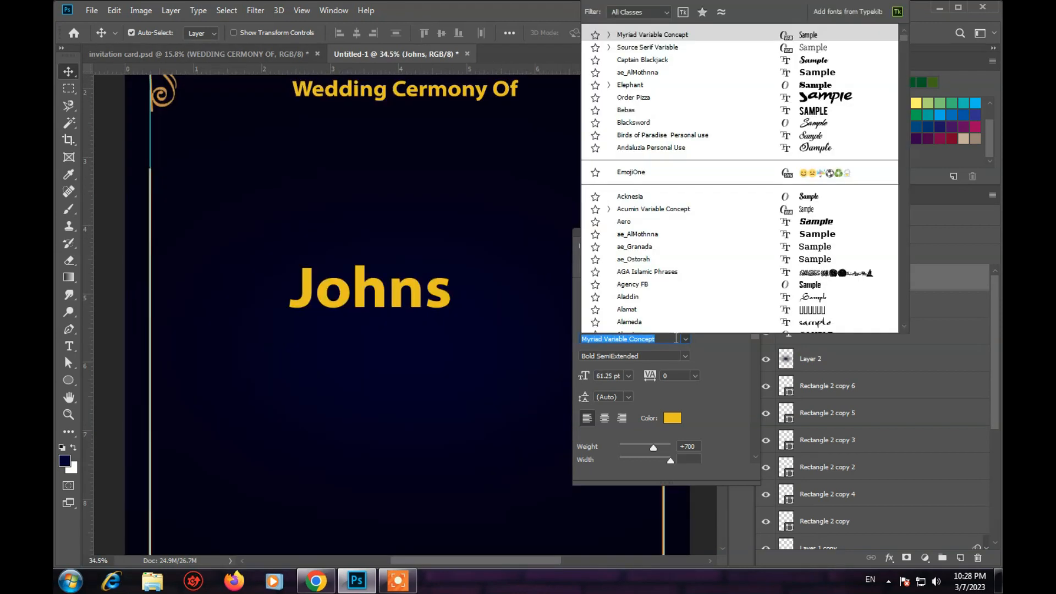
Step: Set the large first-name text in the card's centre to Baroque Script Regular and apply a Bevel & Emboss effect to it
key(Escape)
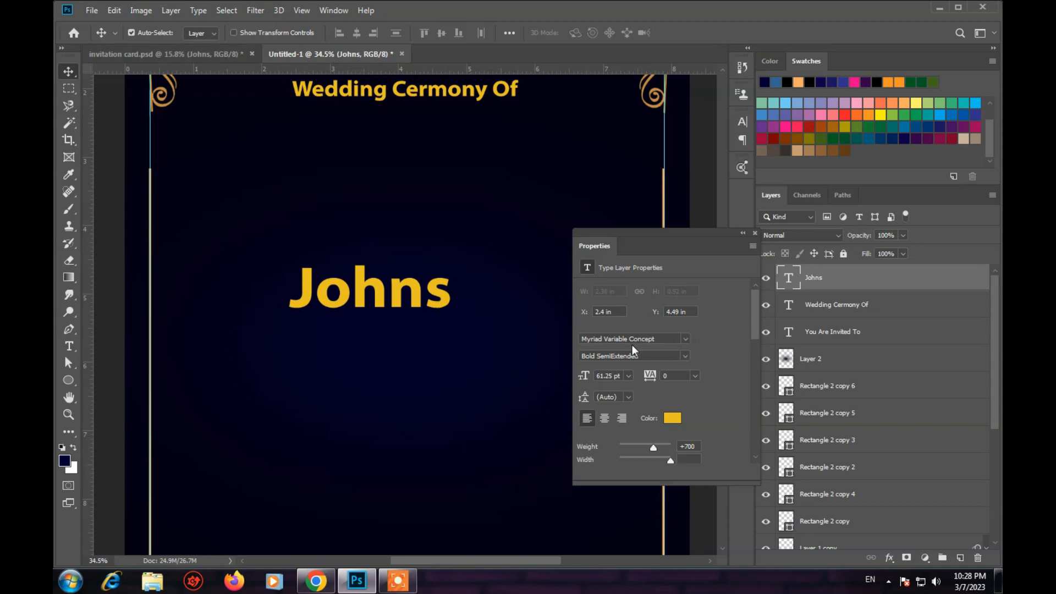
click(685, 339)
text(ba)
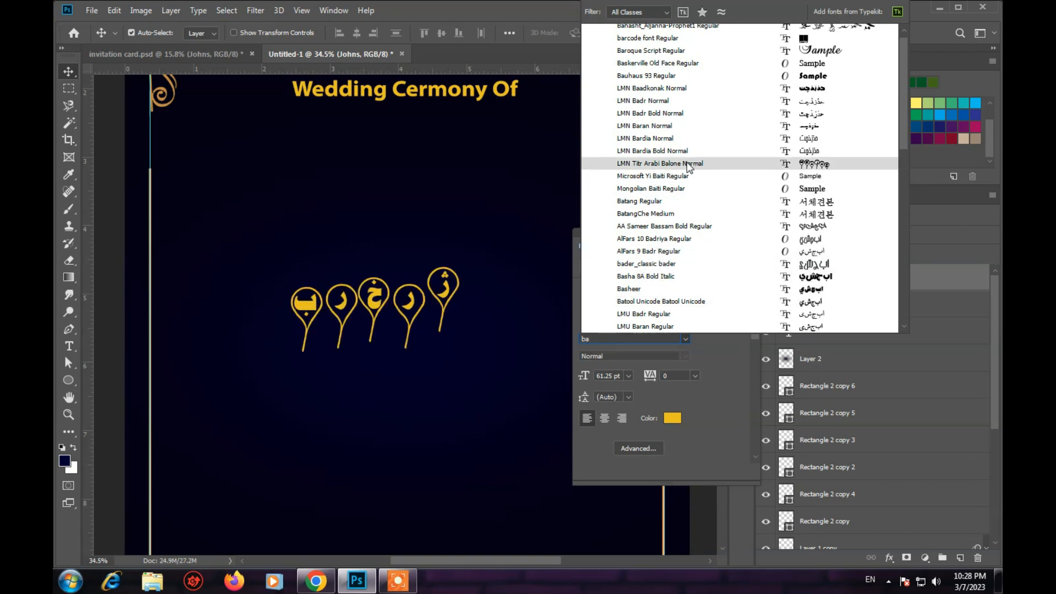
text(ba)
key(BackSpace)
key(BackSpace)
key(BackSpace)
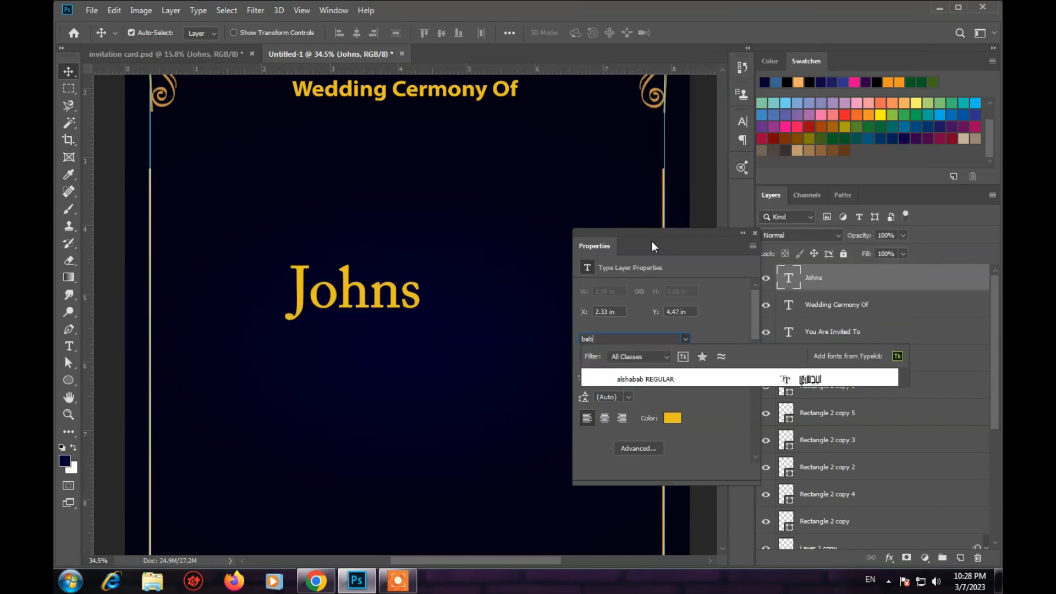
text(r)
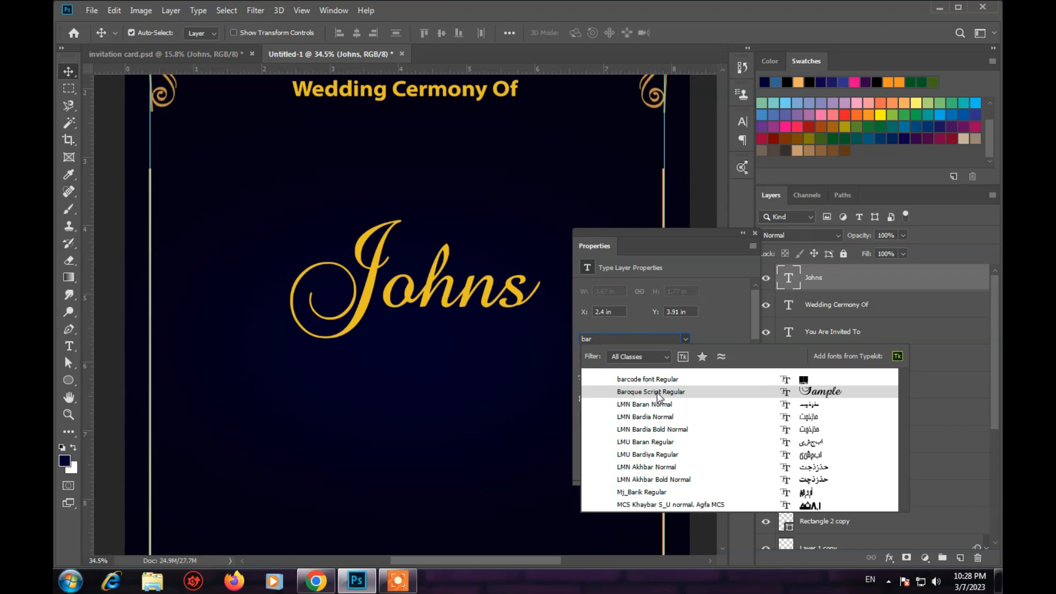
click(483, 362)
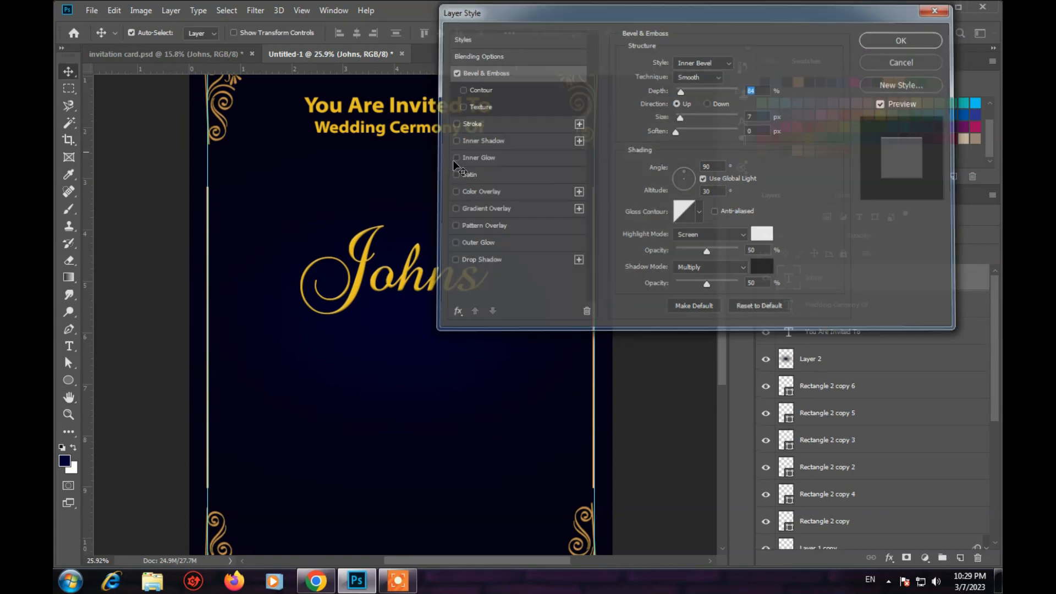
key(Return)
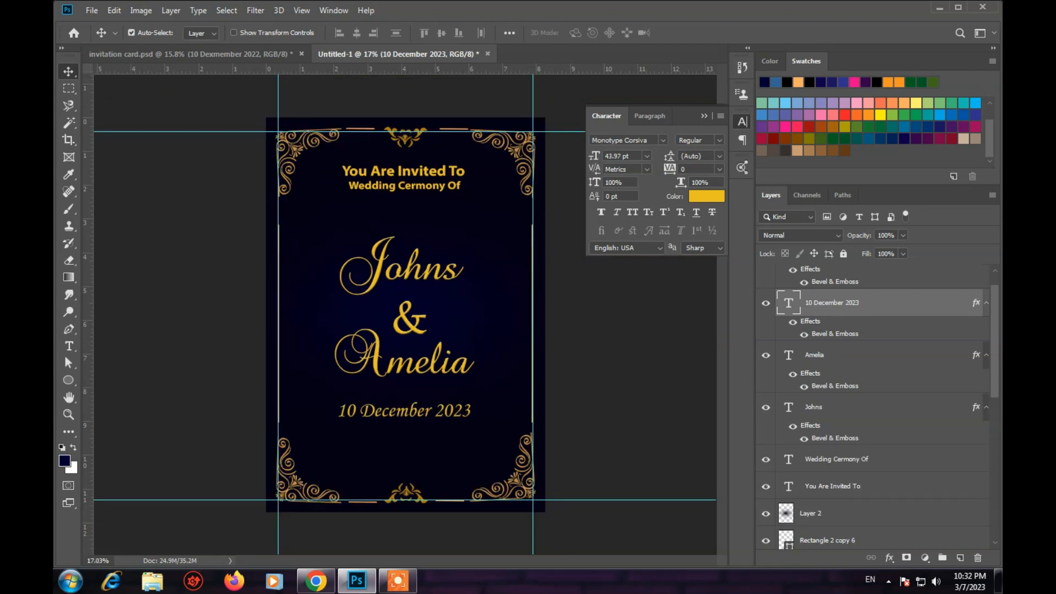
Step: Draw a thin ellipse about 822 by 60 px between the heading and the first name and fill it with yellow
click(68, 380)
click(132, 405)
drag(320, 222, 411, 217)
key(ctrl+plus)
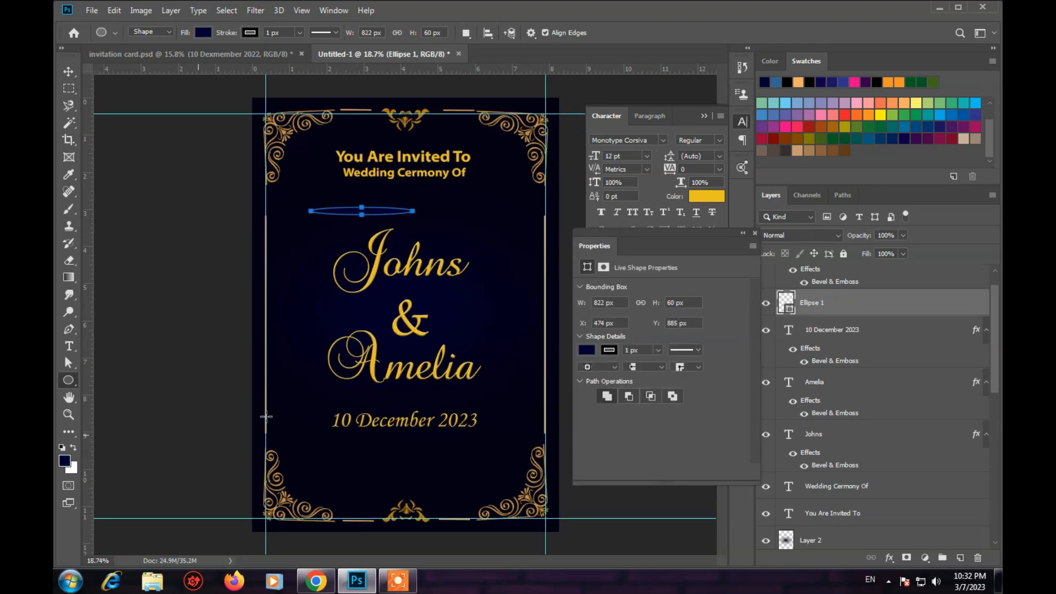
click(586, 350)
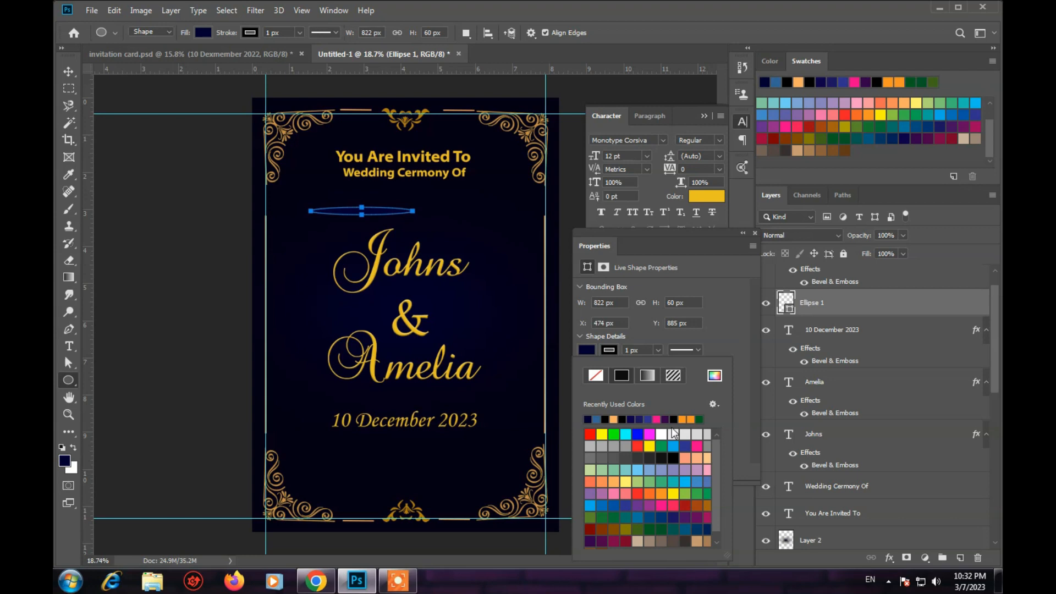
click(650, 447)
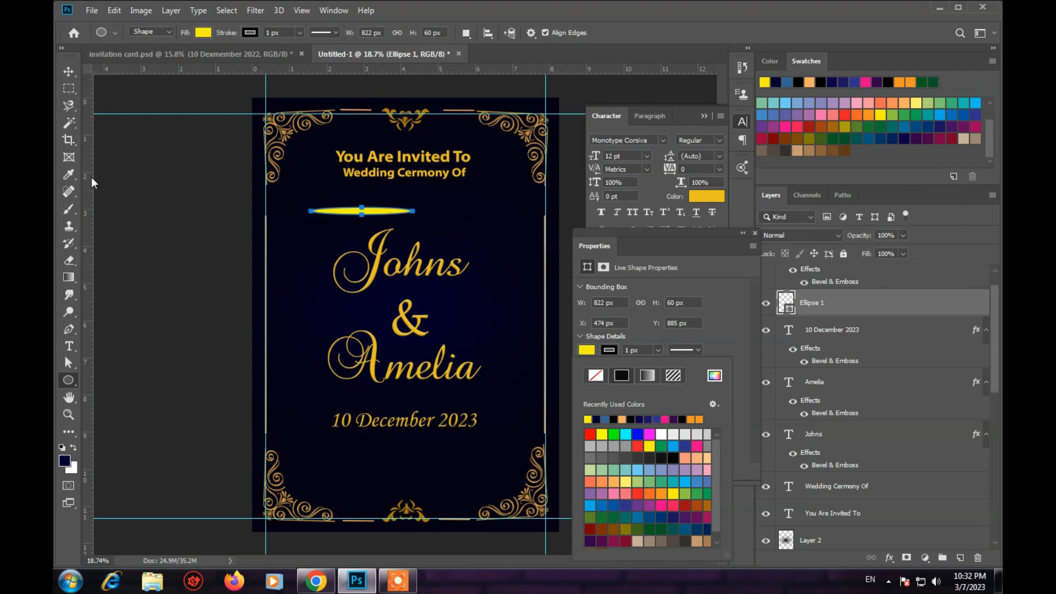
Step: Flatten the yellow ellipse to about 25 px high with Free Transform
key(ctrl+t)
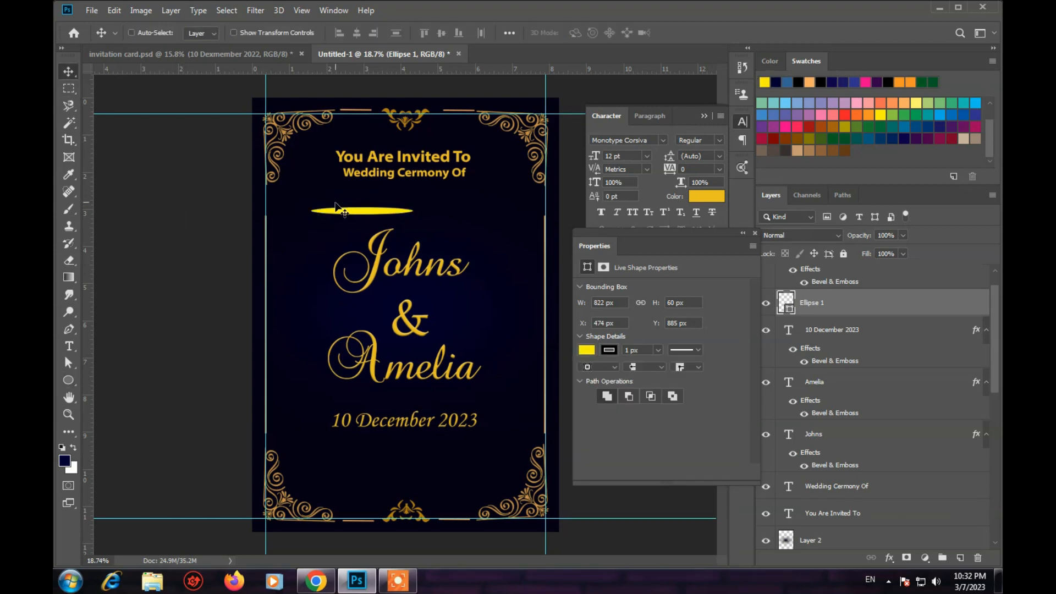
scroll(379, 221, up, 1)
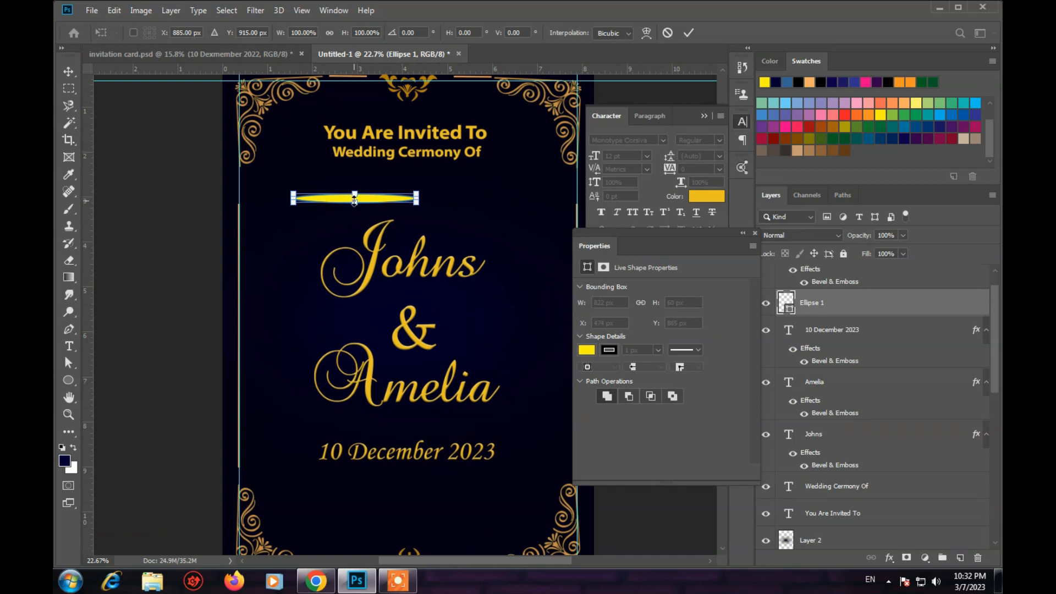
drag(354, 199, 355, 195)
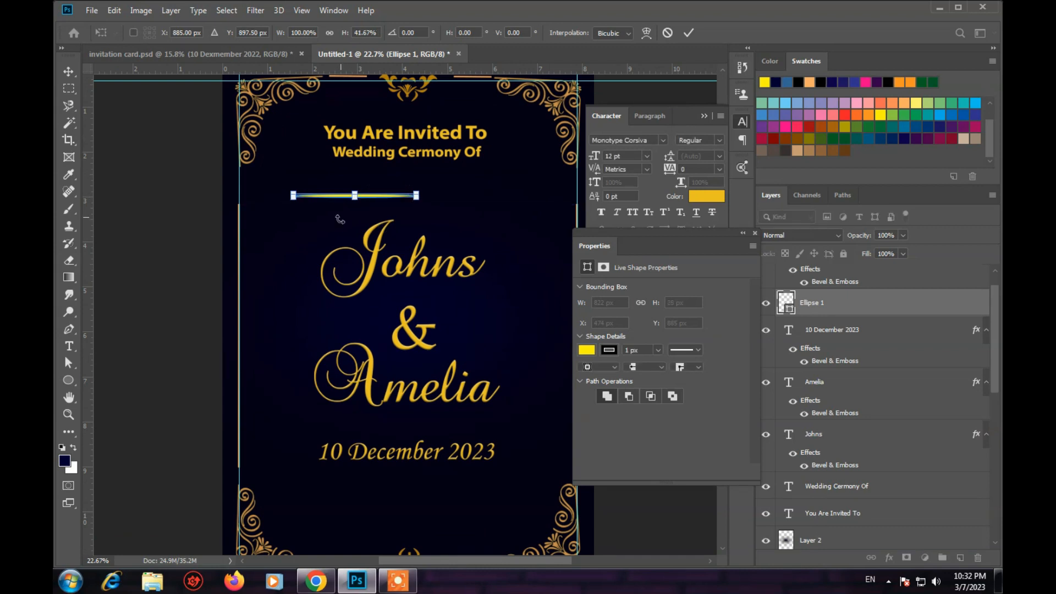
key(Return)
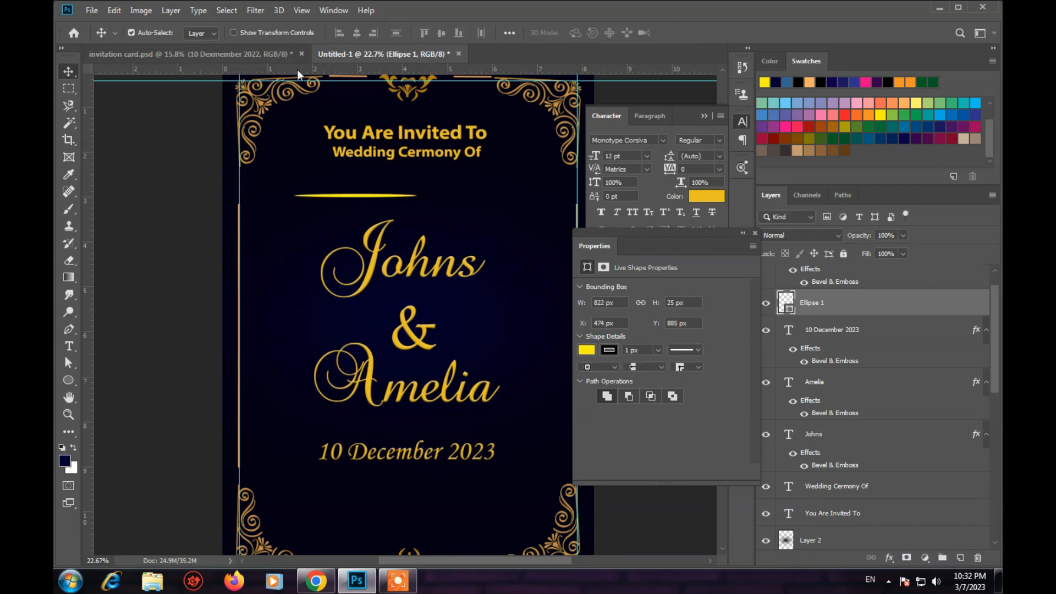
Step: Narrow the yellow ellipse to about 664 px wide by moving both its ends inward
click(361, 197)
key(ctrl)
ctrl+click(322, 197)
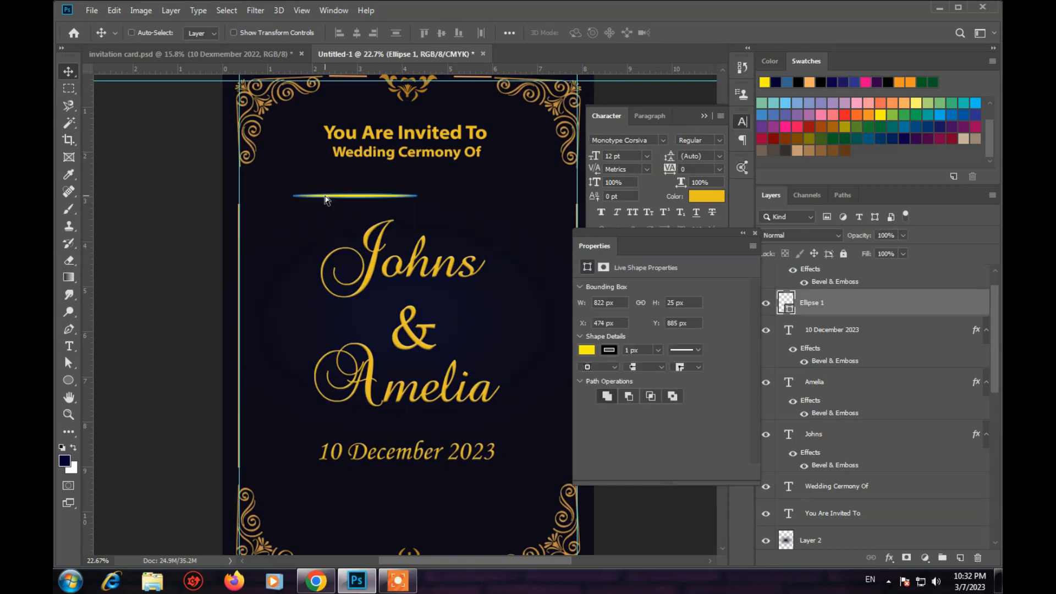
key(ctrl+t)
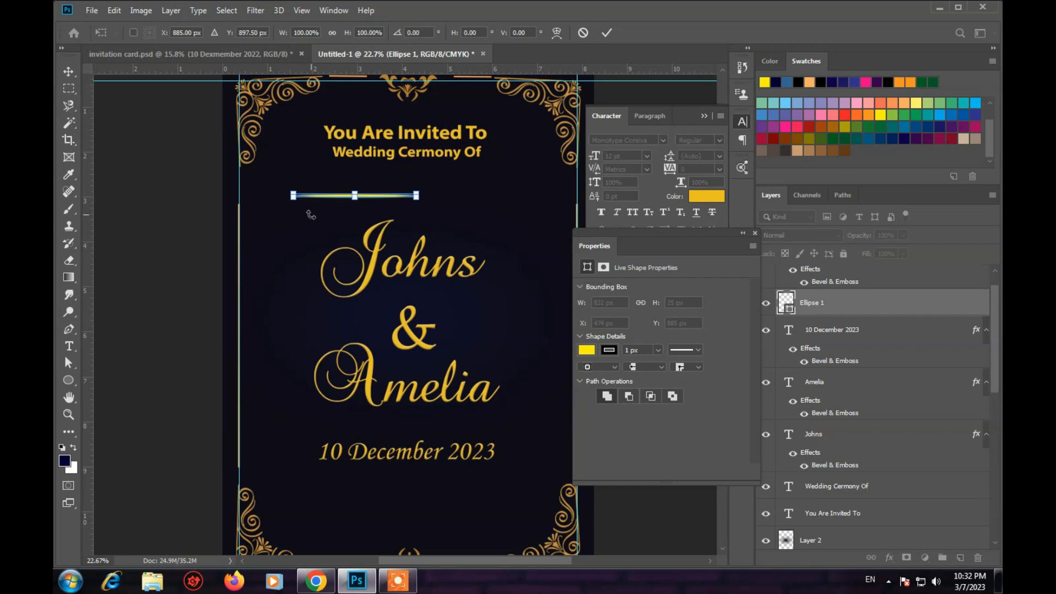
drag(288, 196, 315, 196)
drag(418, 196, 414, 196)
key(Return)
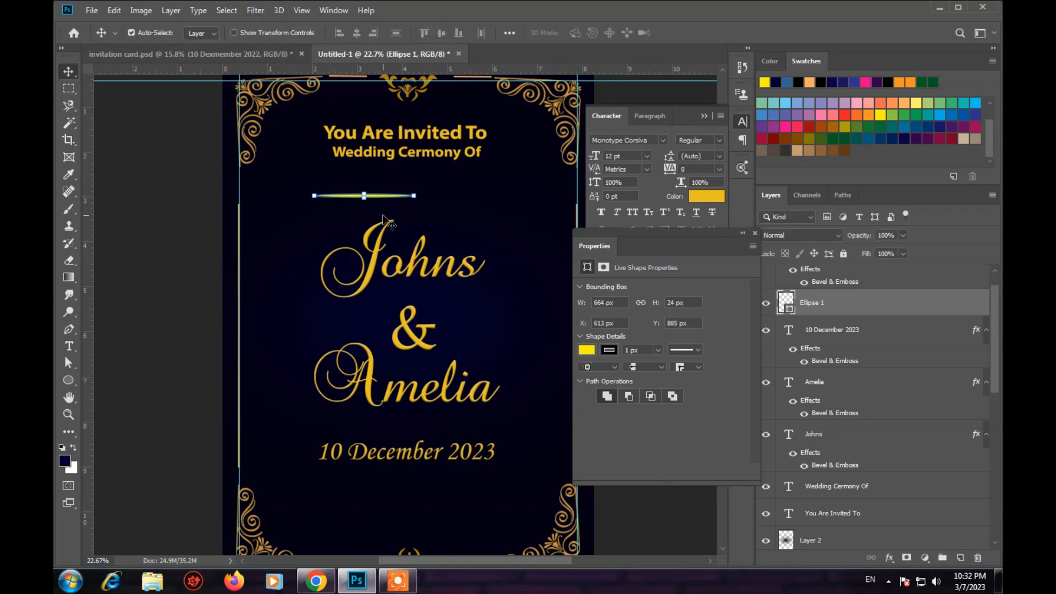
Step: Convert the yellow ellipse to a smart object, try a 12.5 px Gaussian Blur on it, and delete the ellipse
click(251, 12)
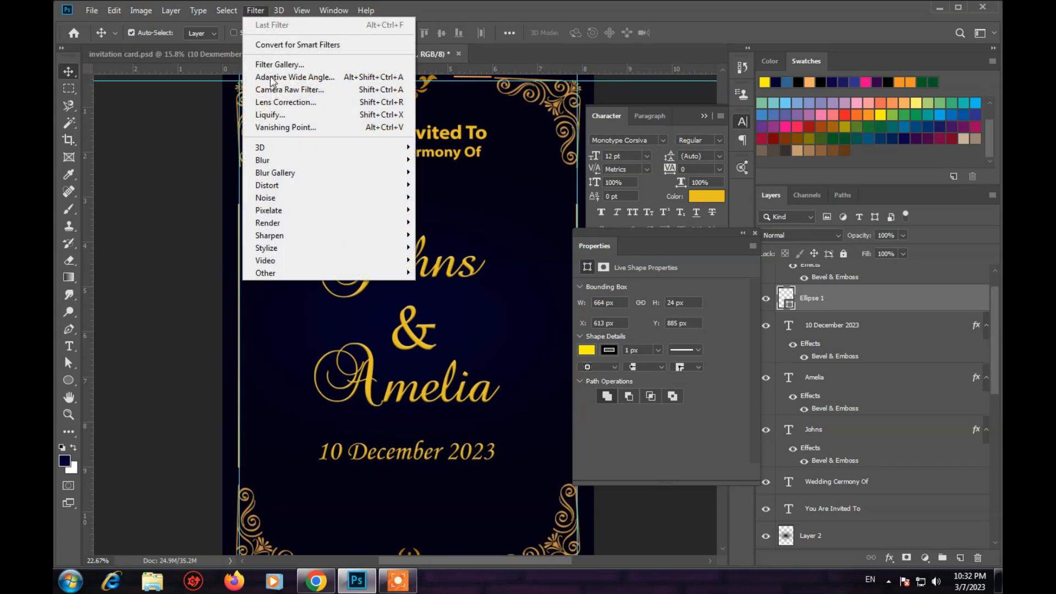
mouse_move(405, 167)
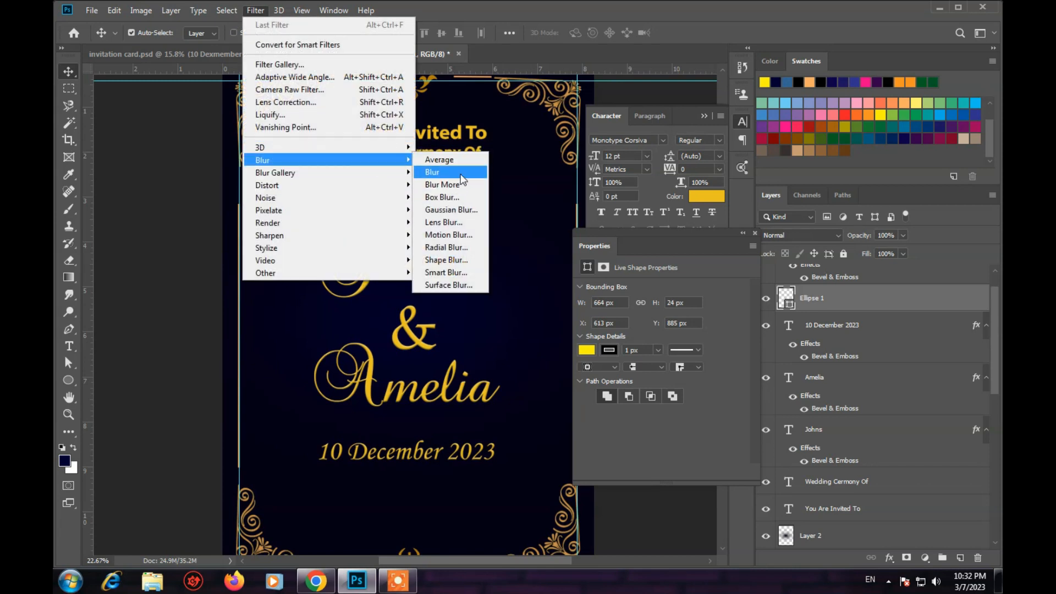
click(464, 212)
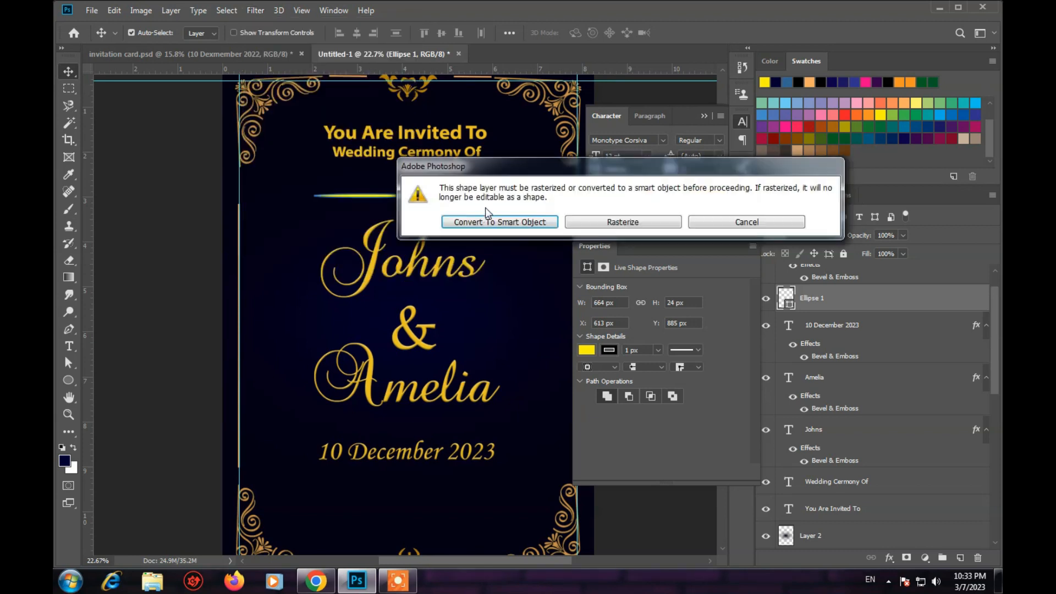
click(550, 222)
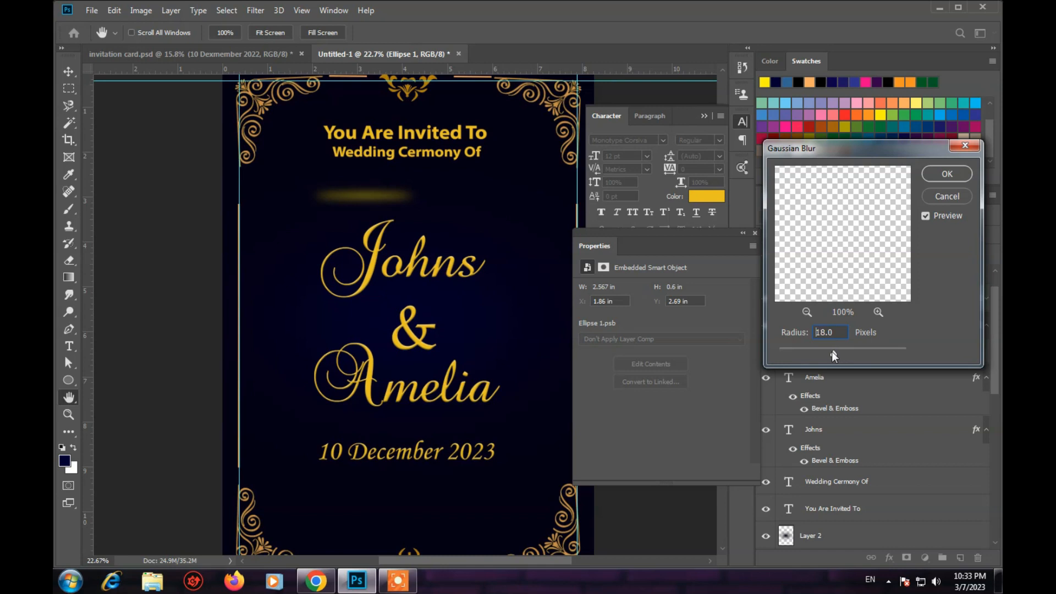
drag(832, 351, 831, 354)
double_click(832, 332)
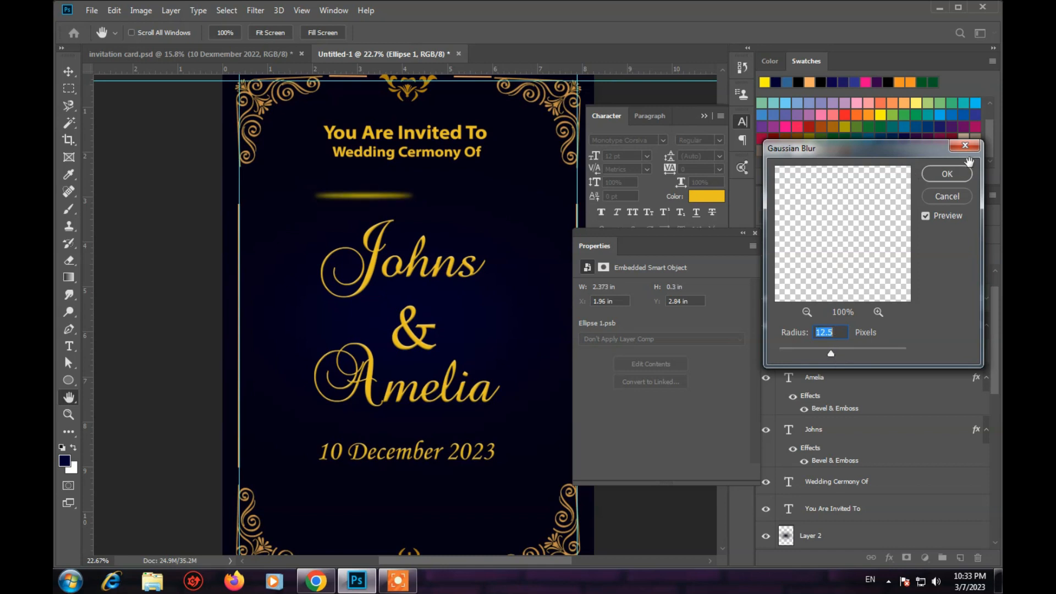
click(965, 145)
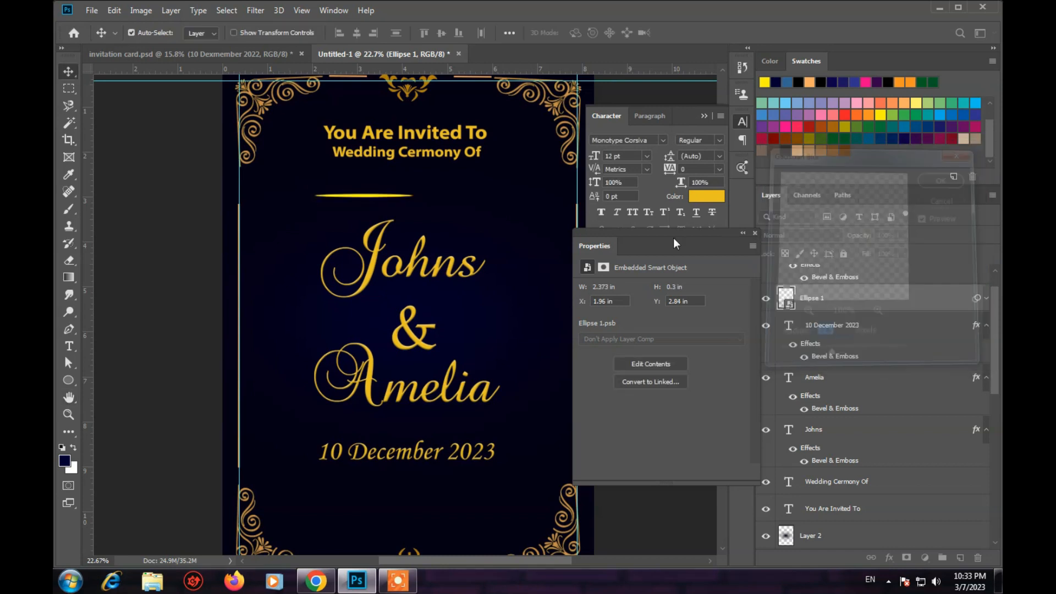
key(Delete)
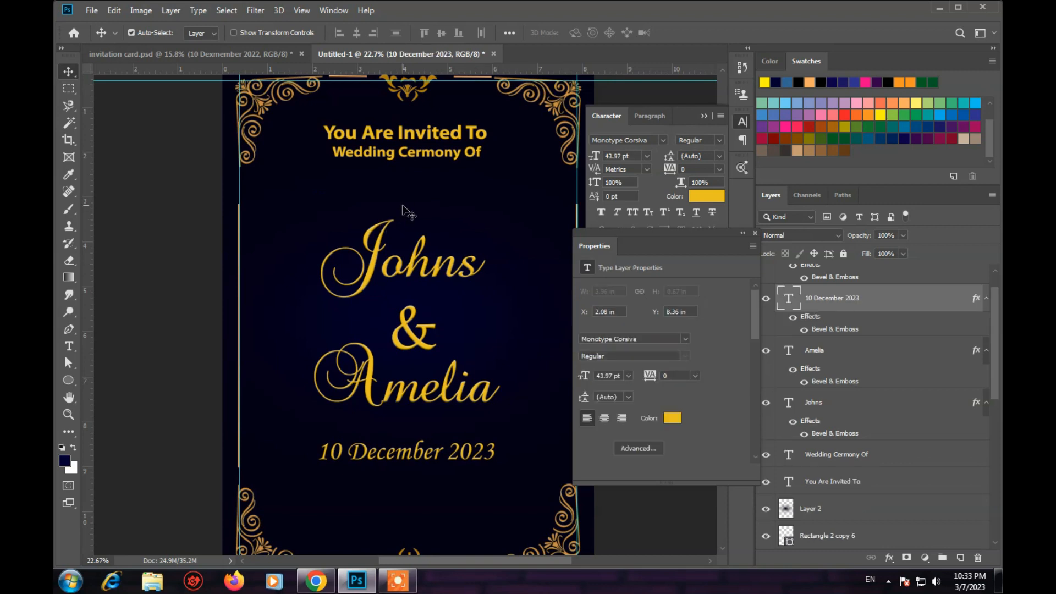
scroll(404, 422, down, 3)
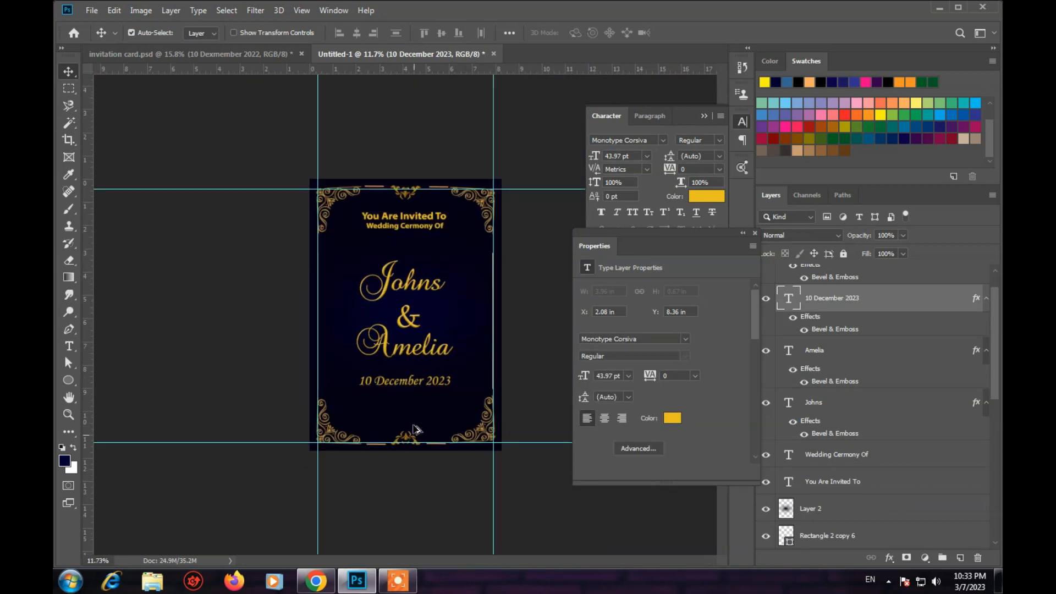
scroll(417, 429, up, 2)
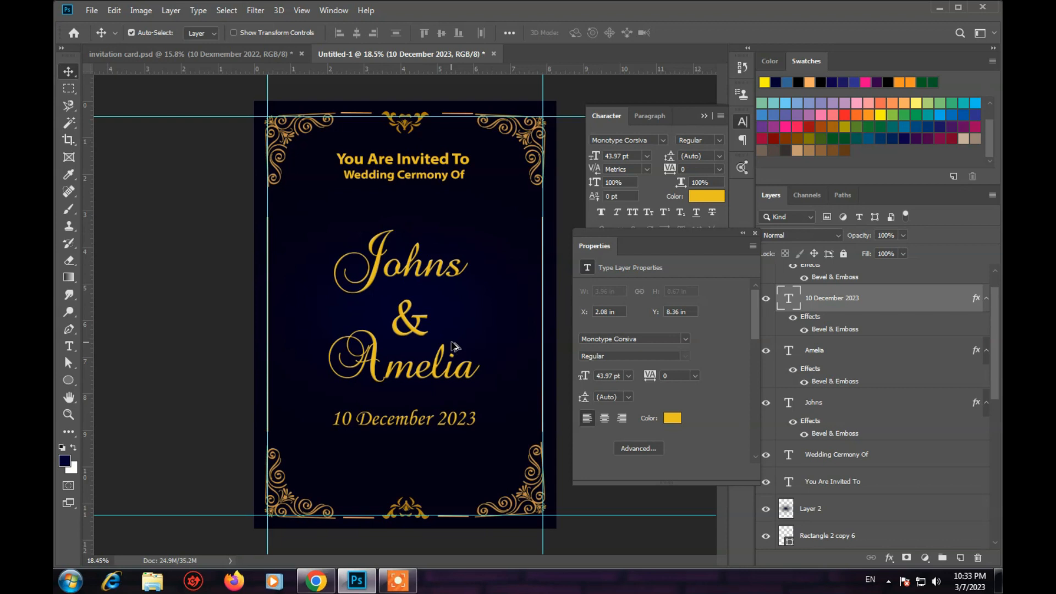
scroll(462, 341, down, 1)
click(479, 311)
scroll(485, 317, down, 2)
scroll(479, 322, up, 1)
scroll(479, 320, up, 3)
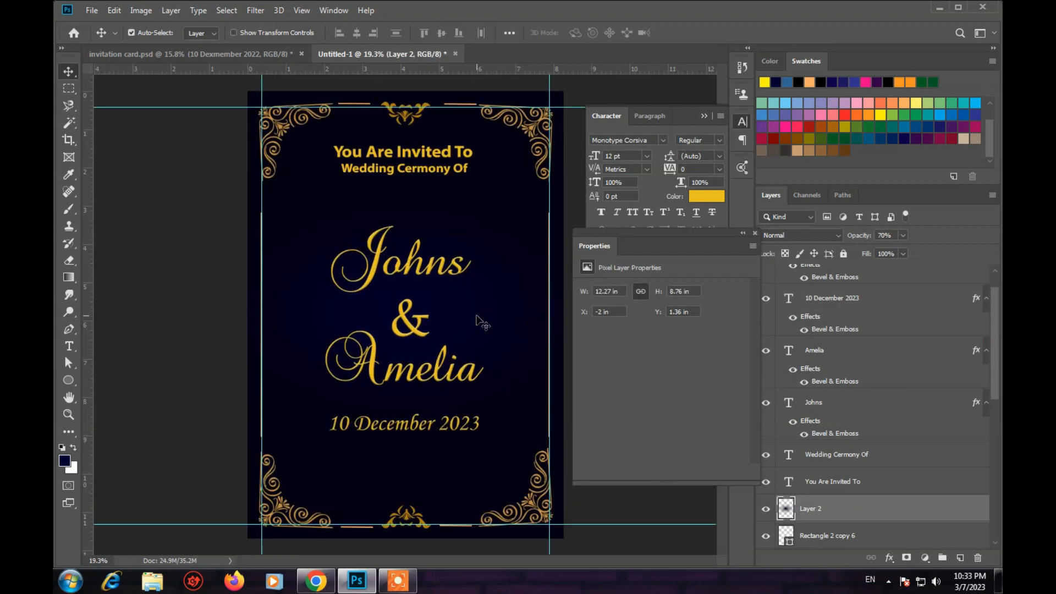
scroll(479, 322, down, 1)
mouse_move(389, 590)
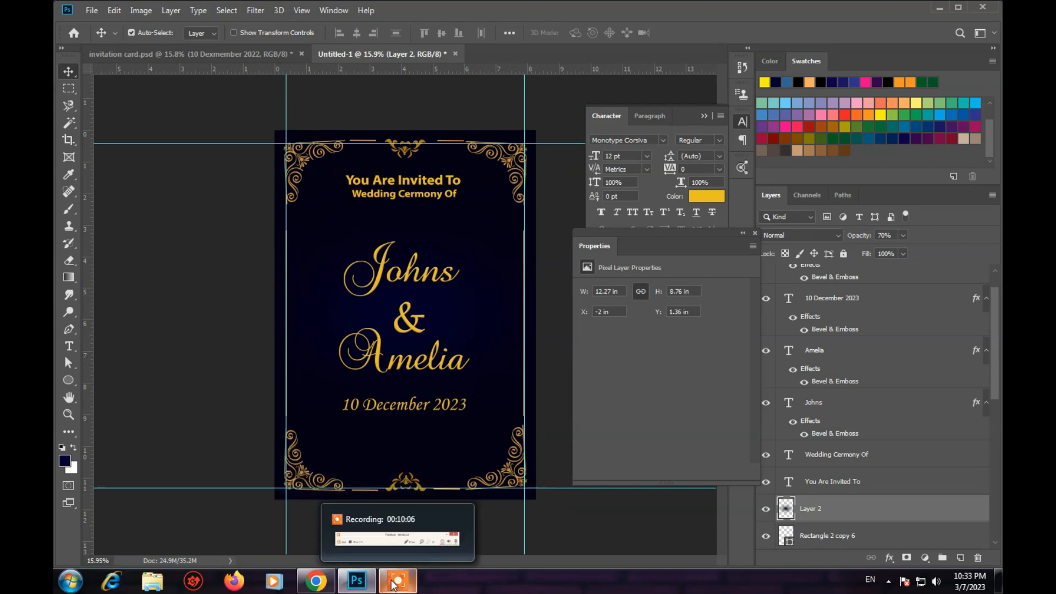
Step: Draw a thin ellipse about 540 by 26 px between the heading and the first name
key(u)
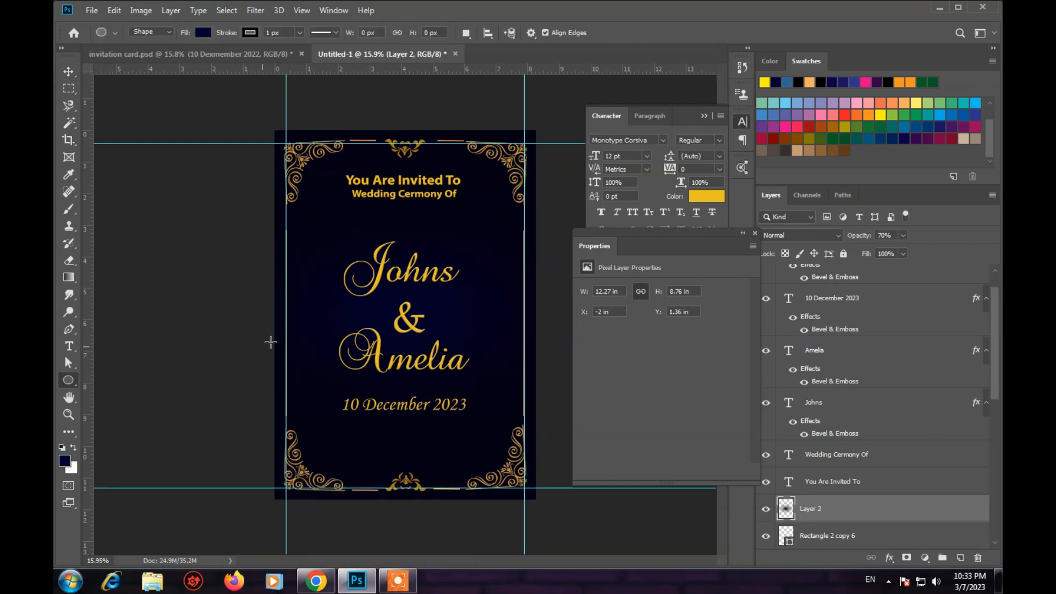
drag(347, 226, 401, 225)
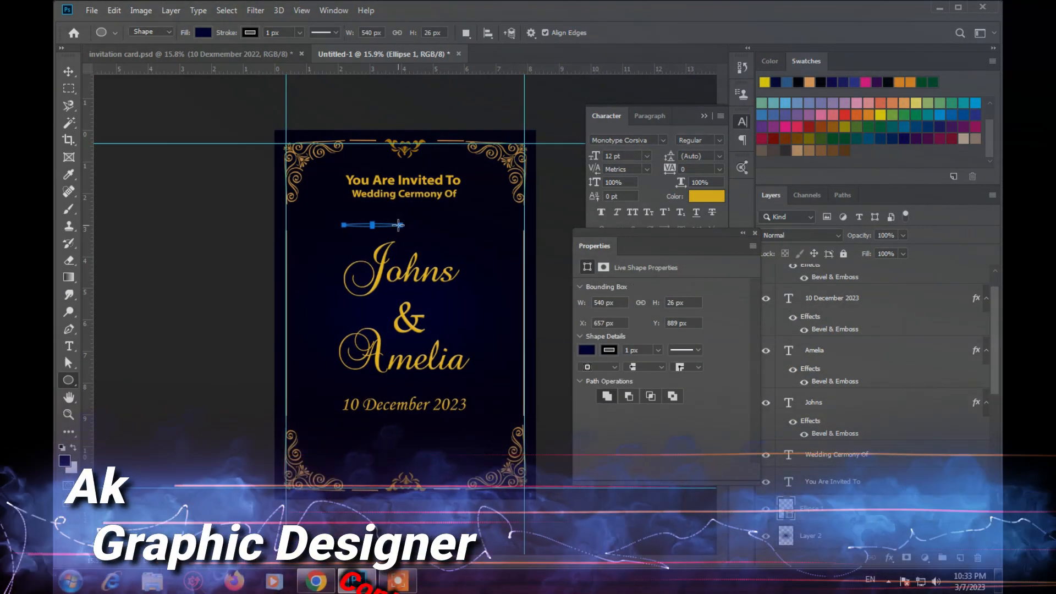
Step: Fill the thin ellipse between the heading and the first name with bright yellow
click(586, 349)
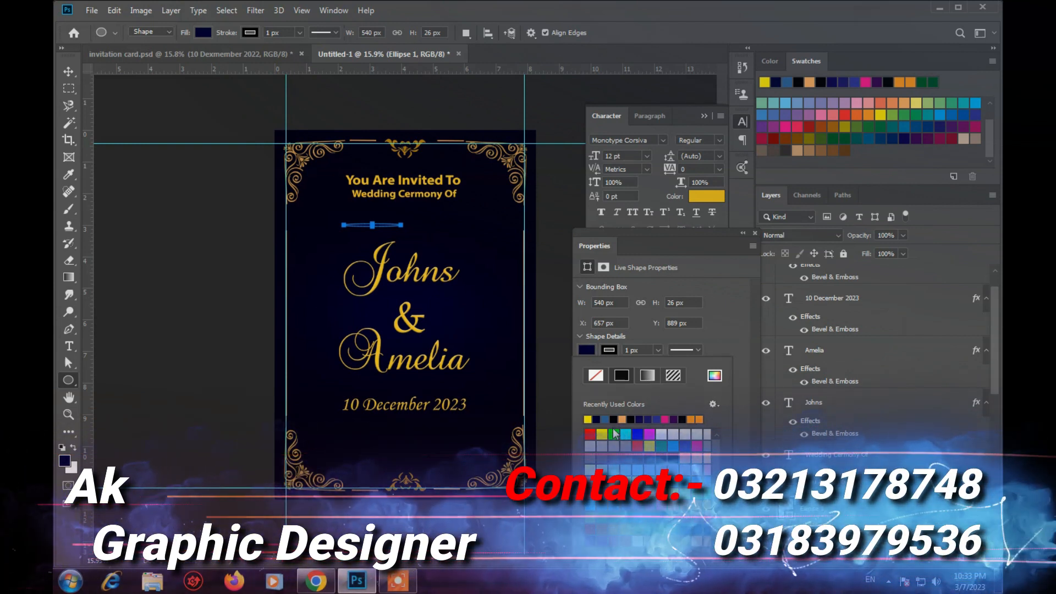
click(602, 434)
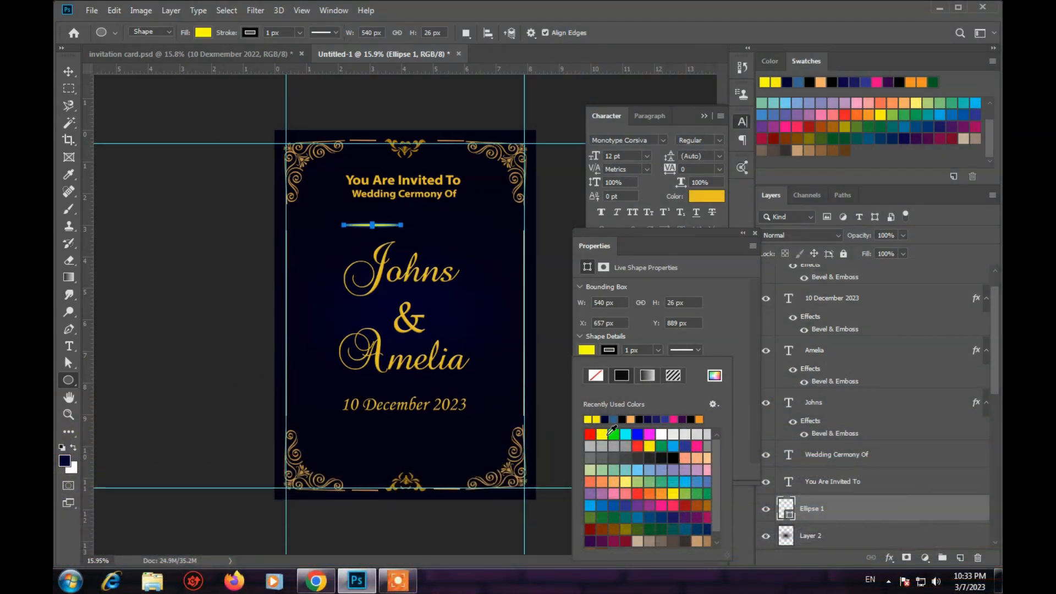
click(68, 71)
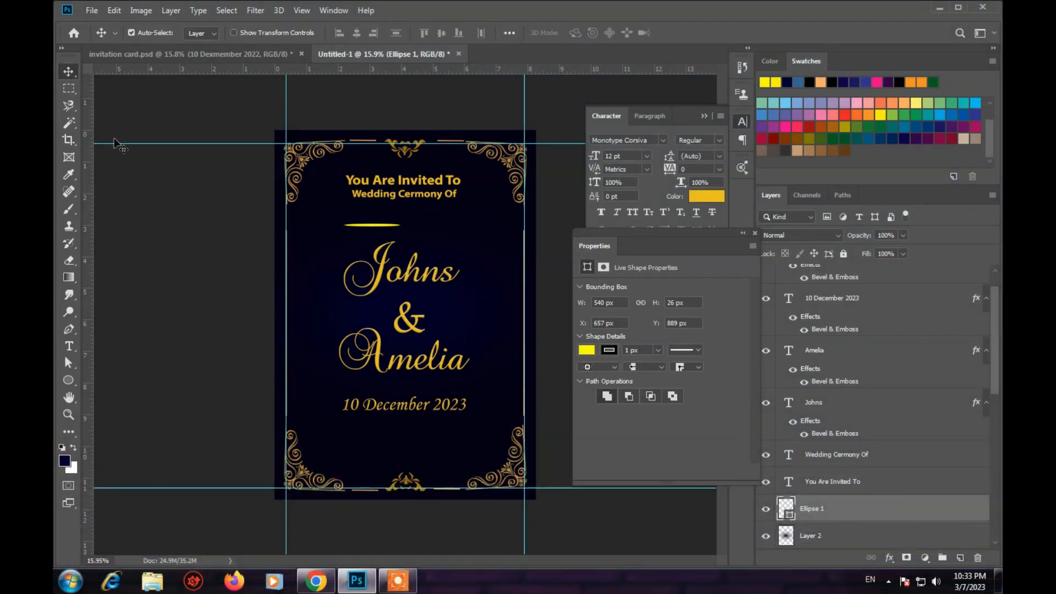
Step: Free Transform the yellow ellipse to about 620 px wide and 22 px high
scroll(330, 243, up, 3)
key(ctrl+t)
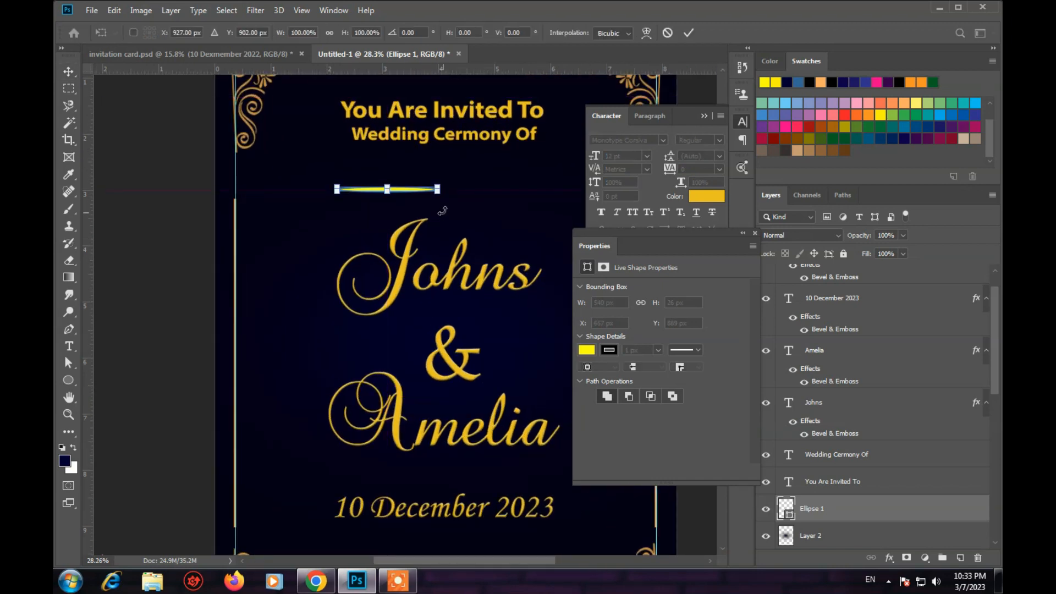
drag(383, 196, 448, 189)
key(Return)
key(ctrl+t)
drag(400, 180, 399, 180)
key(Return)
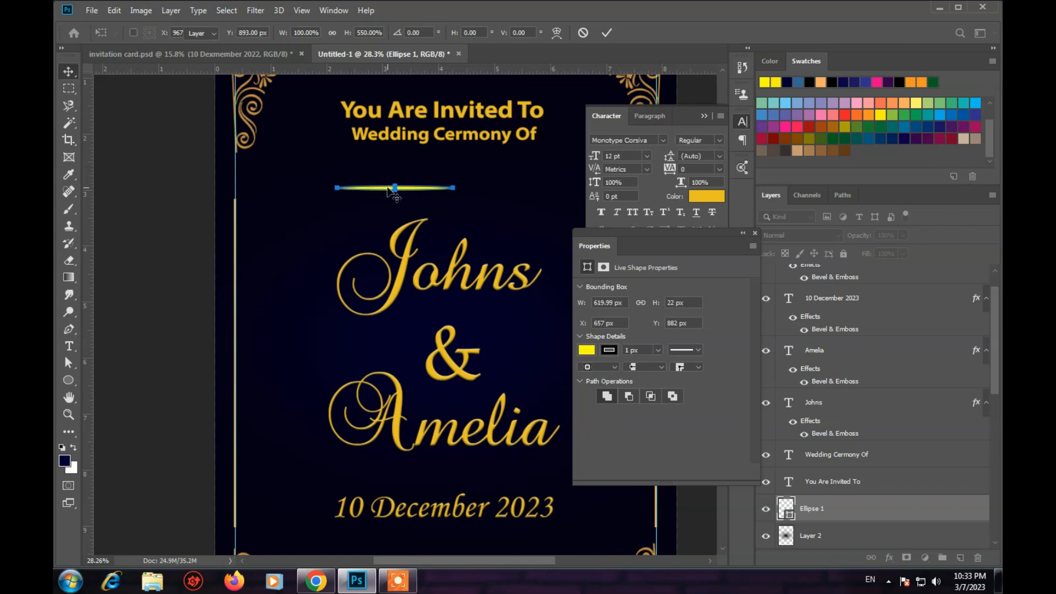
Step: Move the yellow ellipse to the card's horizontal centre, midway between the heading and the first name
click(410, 203)
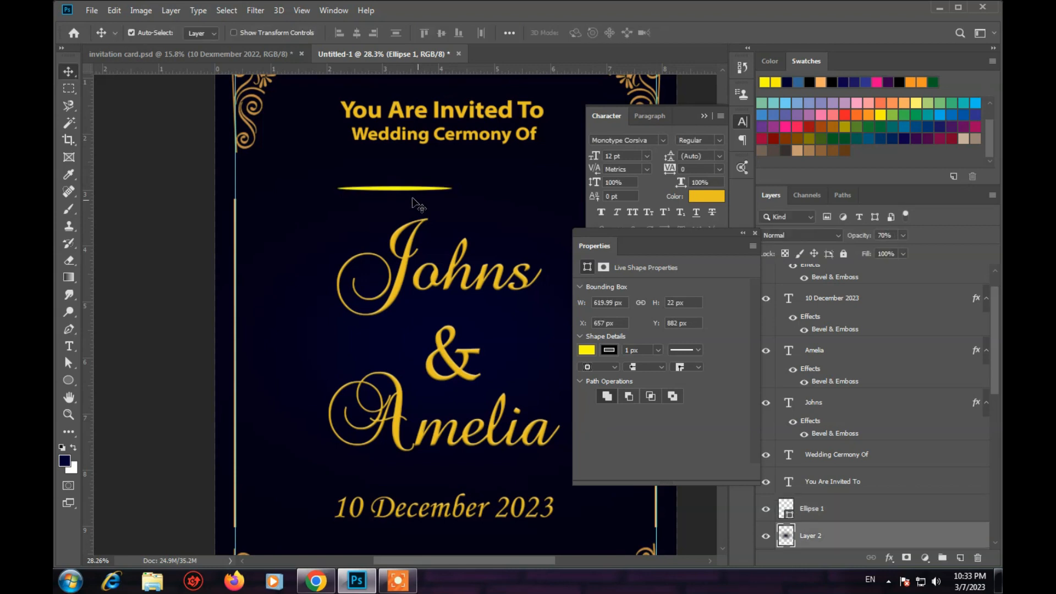
drag(406, 188, 471, 190)
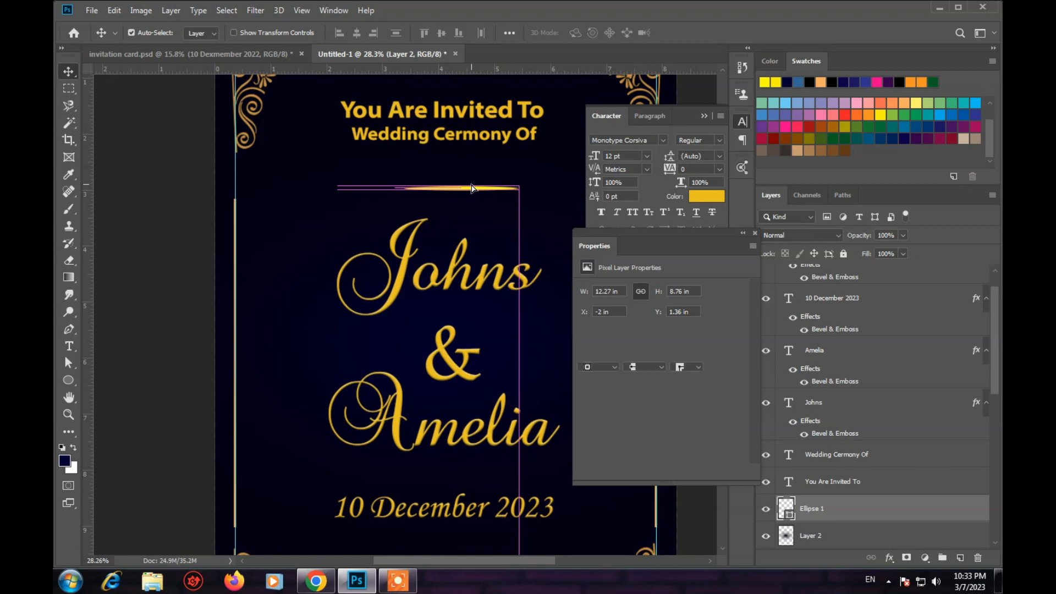
scroll(471, 195, down, 3)
scroll(437, 232, up, 2)
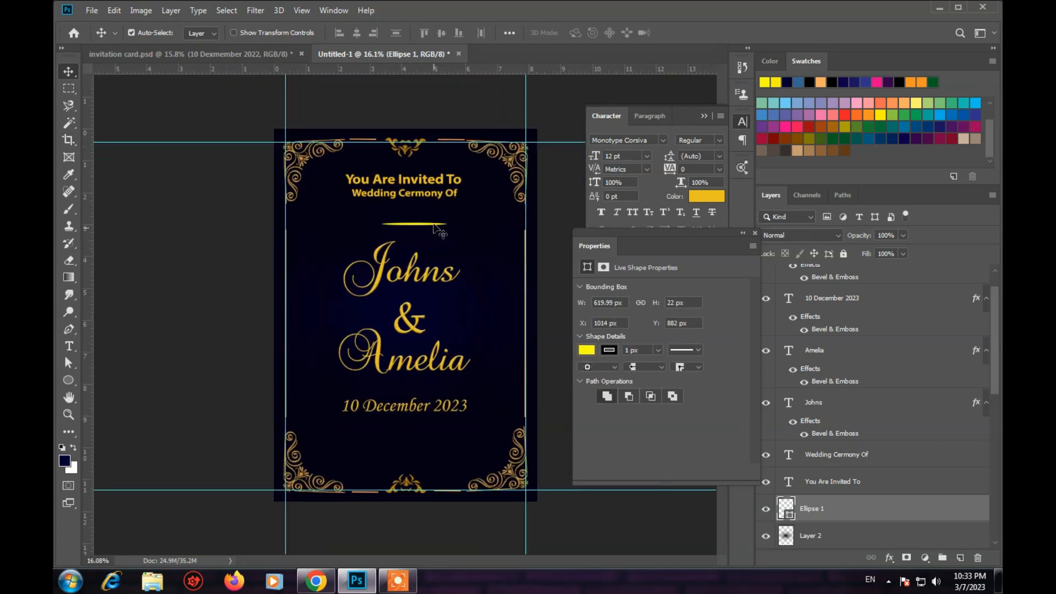
shift+click(434, 227)
mouse_move(418, 225)
mouse_down()
mouse_move(411, 193)
mouse_move(408, 215)
mouse_up()
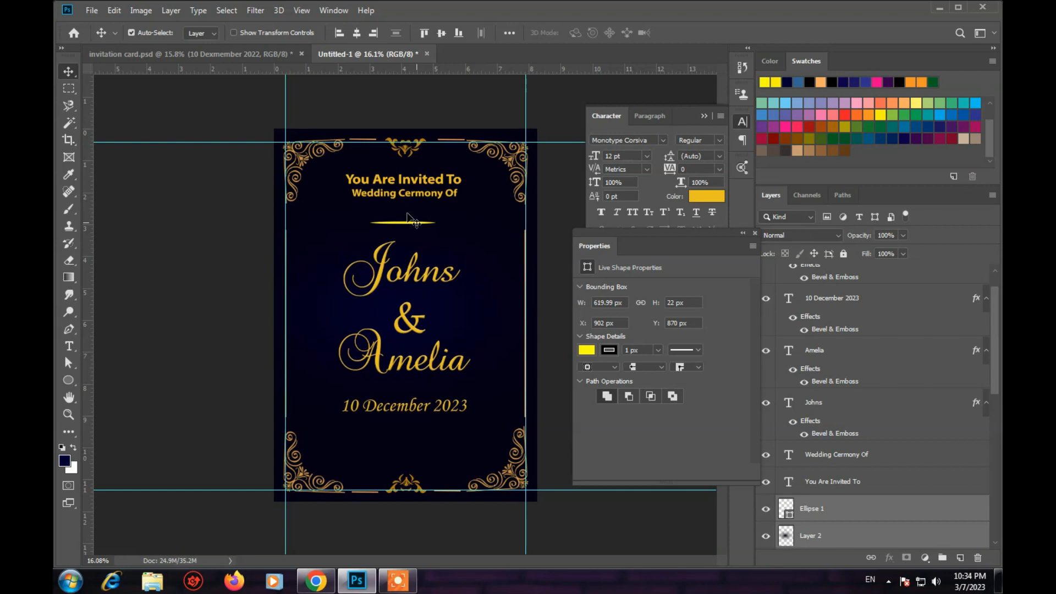
click(255, 11)
click(265, 245)
click(263, 12)
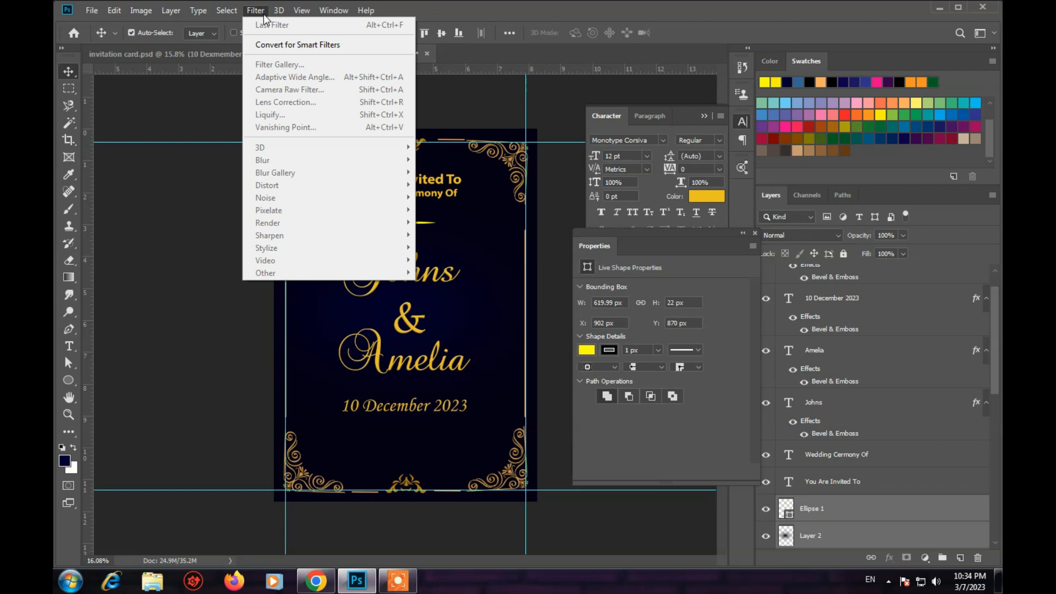
click(461, 218)
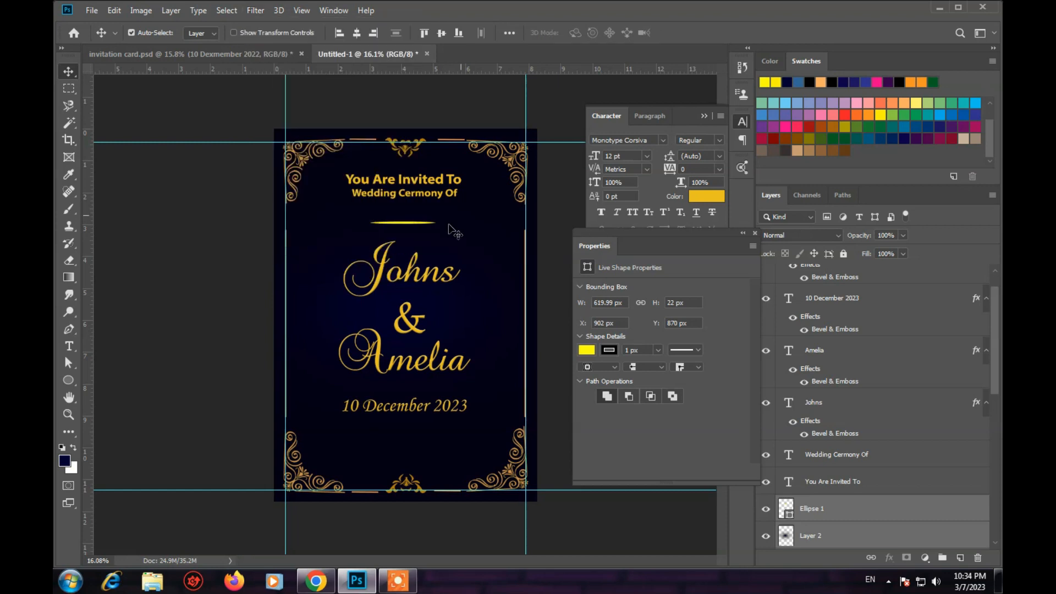
Step: Convert only the yellow ellipse to a smart object and apply a Gaussian Blur with a 9.6 px radius
scroll(471, 252, up, 3)
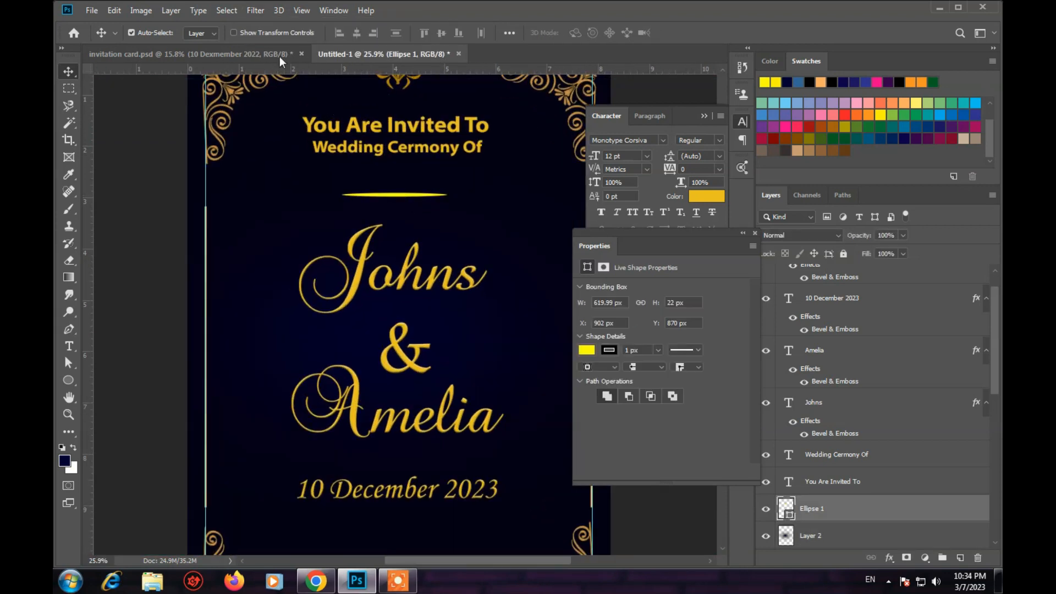
click(264, 11)
mouse_move(267, 160)
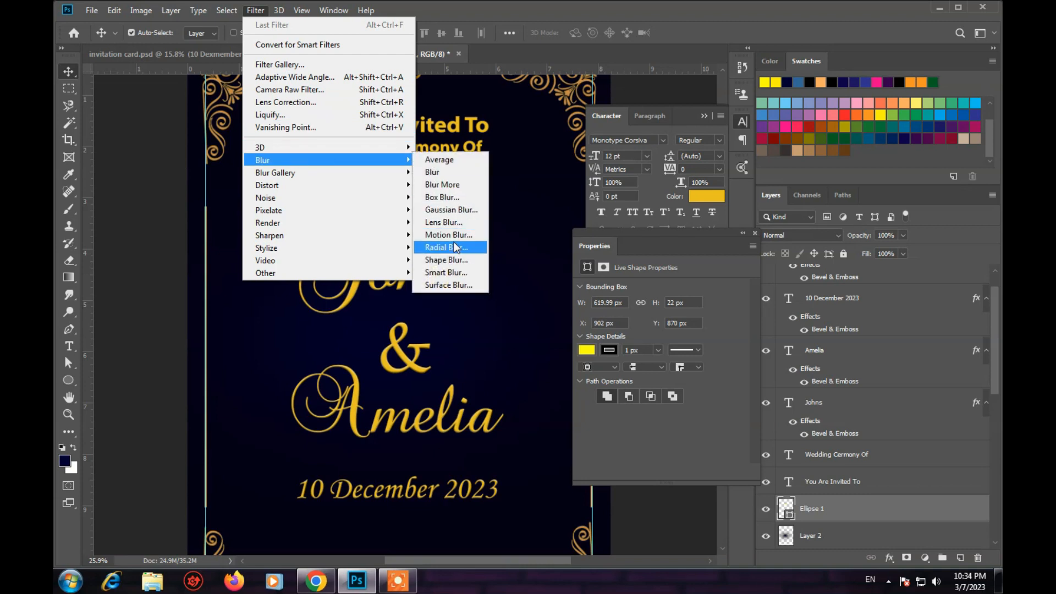
click(451, 224)
click(550, 227)
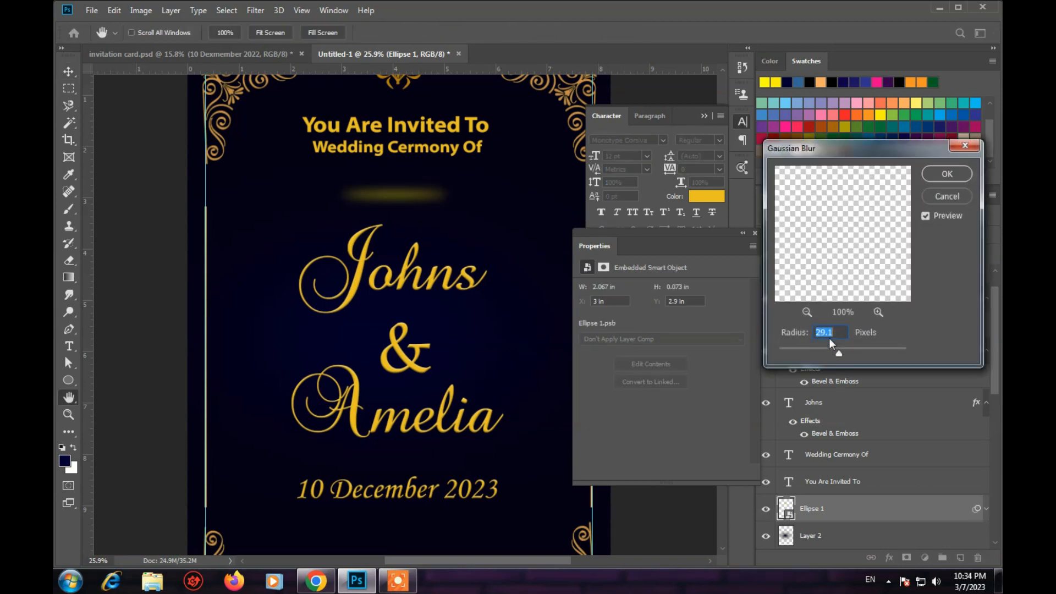
drag(839, 353, 822, 354)
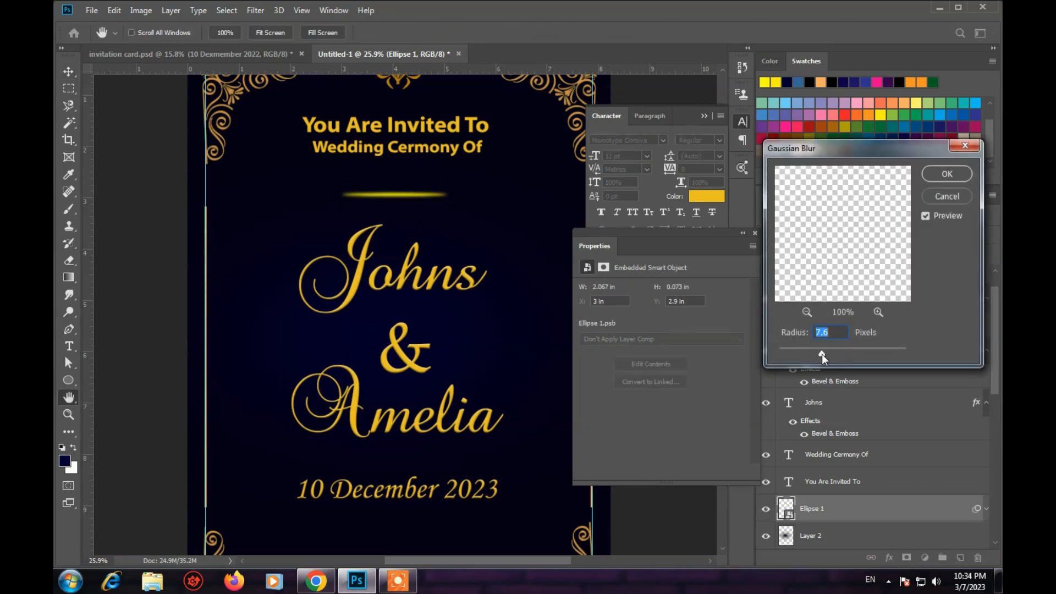
drag(823, 352, 836, 354)
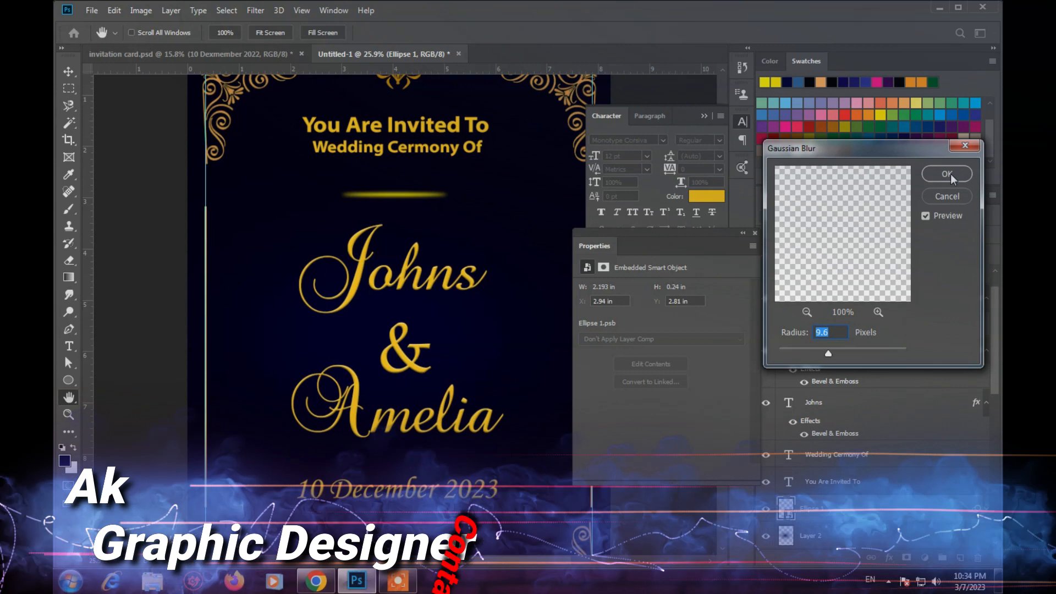
click(949, 173)
Step: Place a copy of the blurred divider centred below the date and show the card in full screen mode
scroll(440, 220, down, 4)
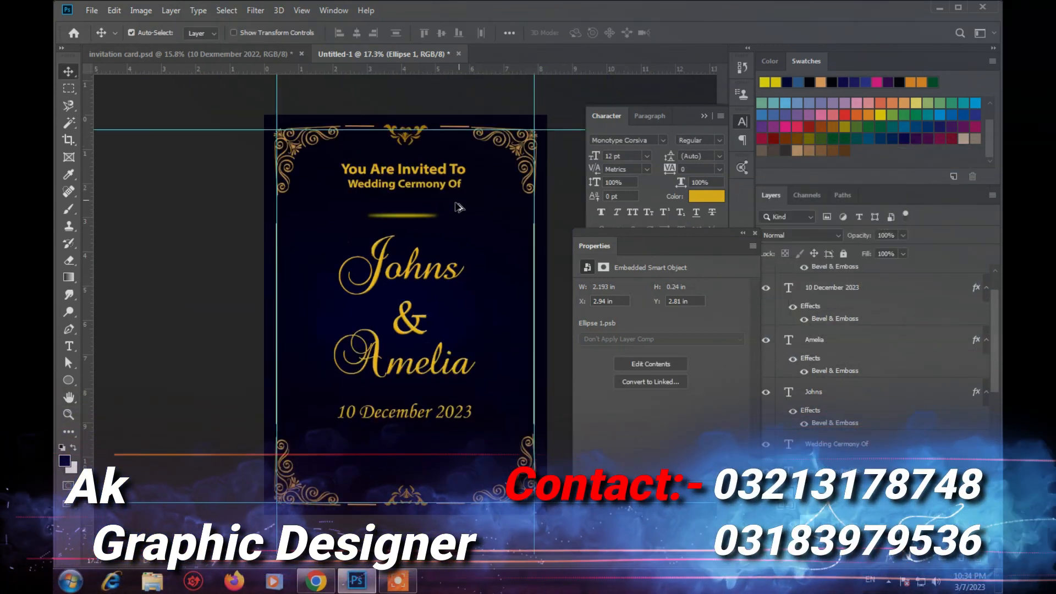
drag(414, 247, 410, 414)
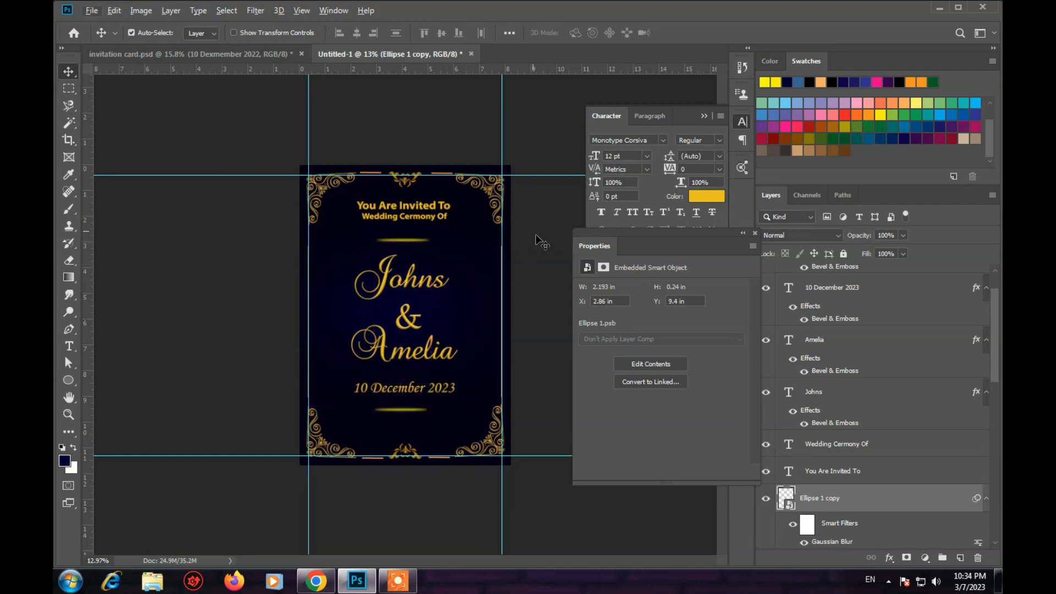
key(f)
key(f)
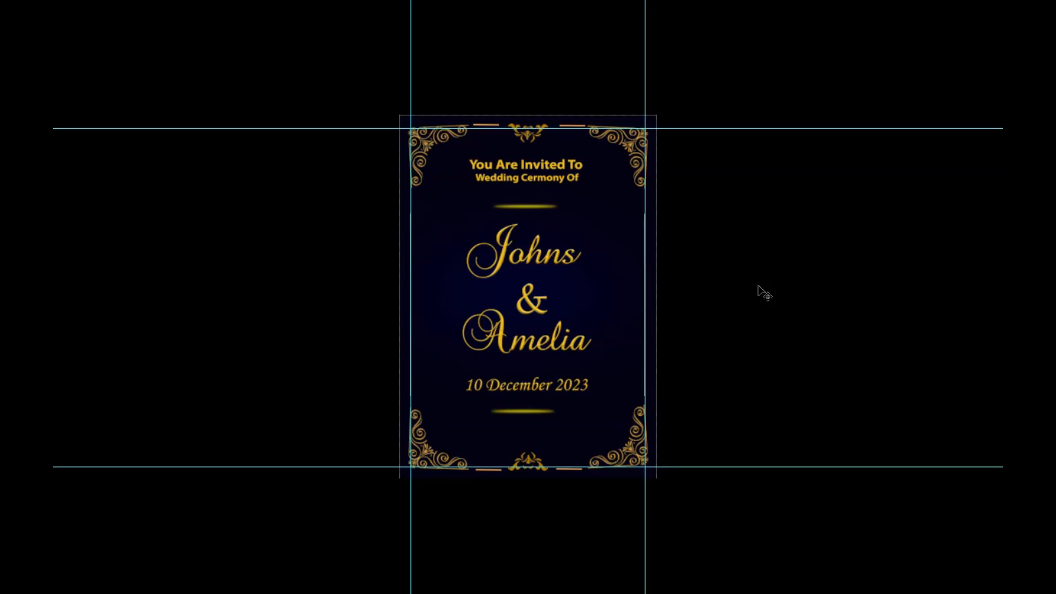